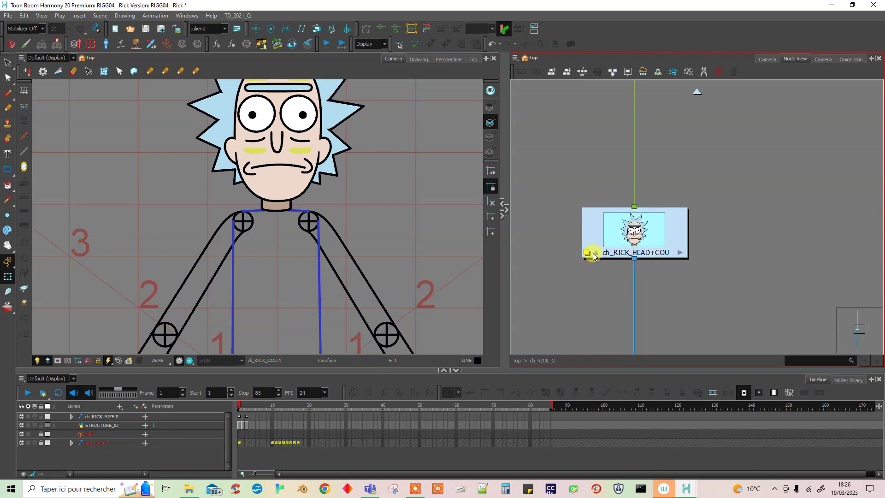
Collapse the ch_RICK_HEAD+COU node's thumbnail and add a backdrop named HEAD COU around the node.
left_click(596, 254)
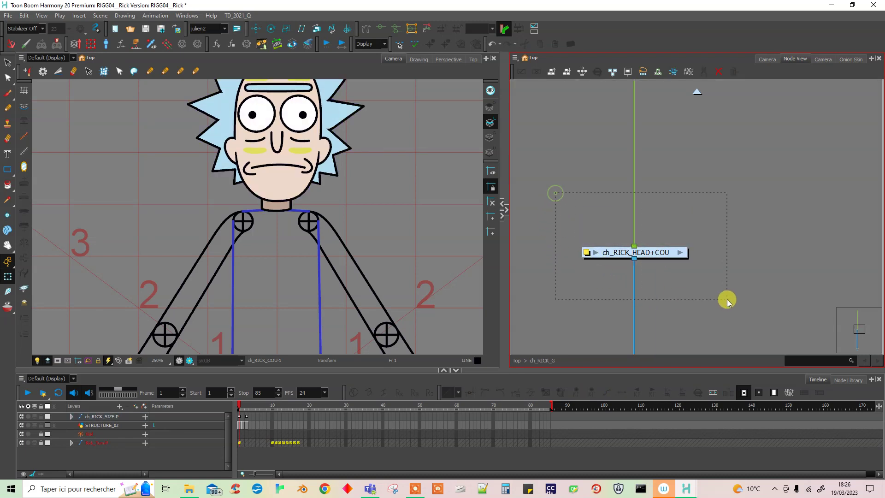
left_click(515, 57)
mouse_move(528, 107)
left_click(568, 188)
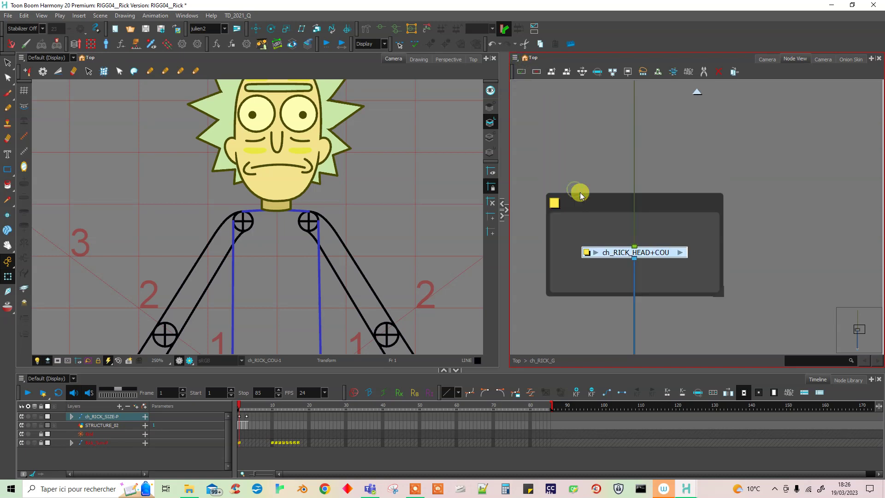
double_click(550, 204)
left_click(273, 190)
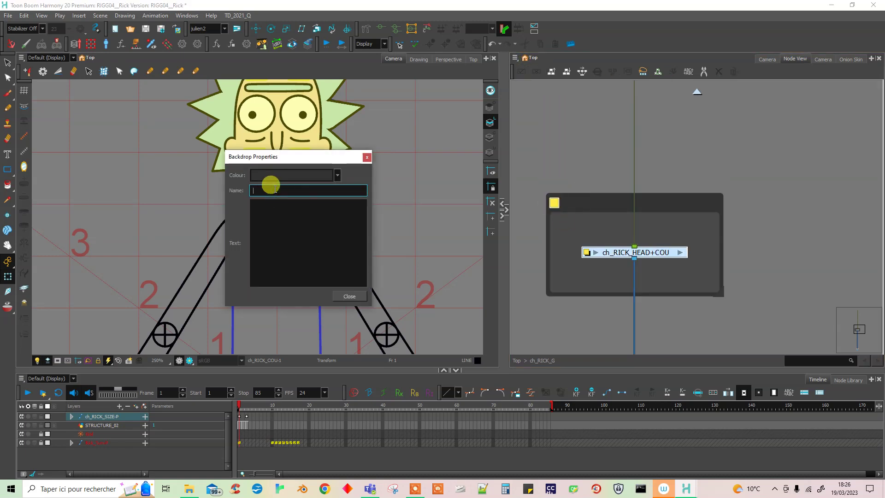
type("HEAD COU")
left_click(367, 157)
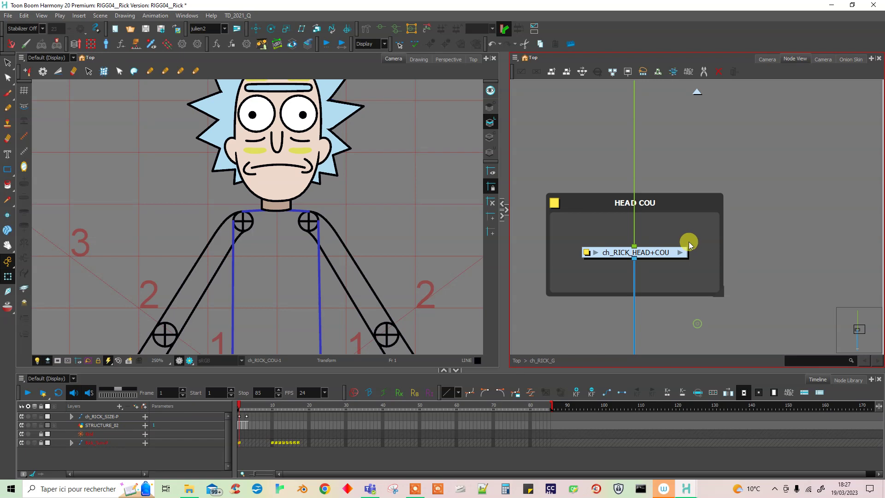
Inside the ch_RICK_HEAD+COU group, add a Display node and connect it to the output of ch_RICK_HEAD_comp.
left_click(680, 253)
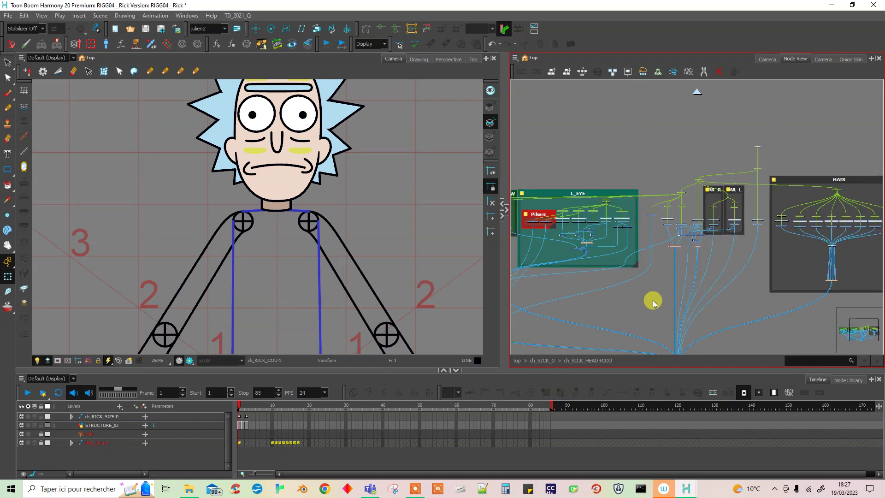
scroll(653, 301, "down", 2)
left_click_drag(697, 330, 682, 231)
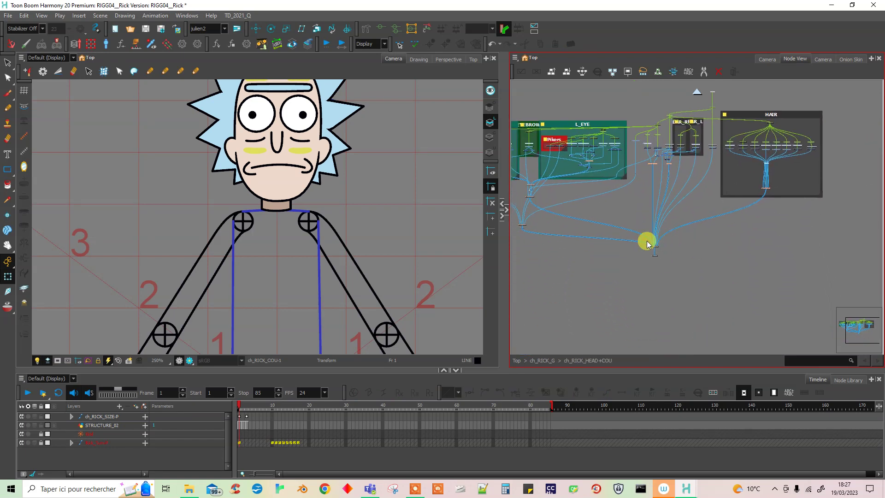
scroll(649, 241, "up", 5)
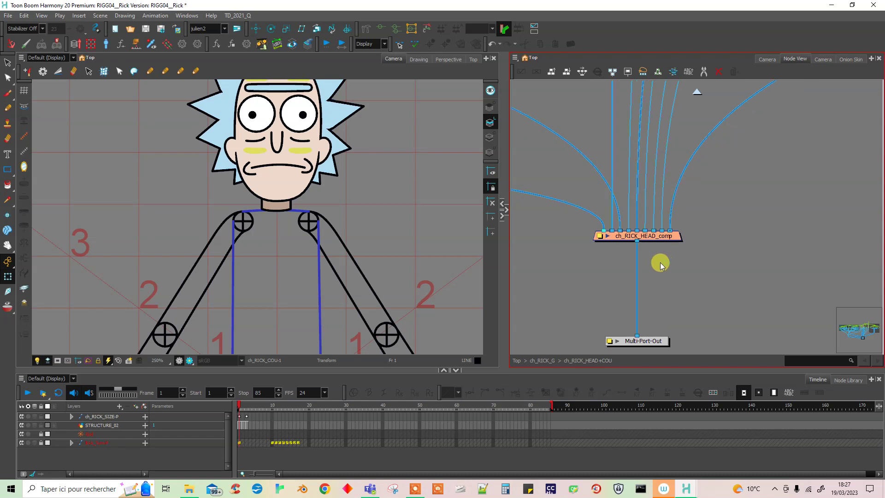
key("Tab")
type("dis")
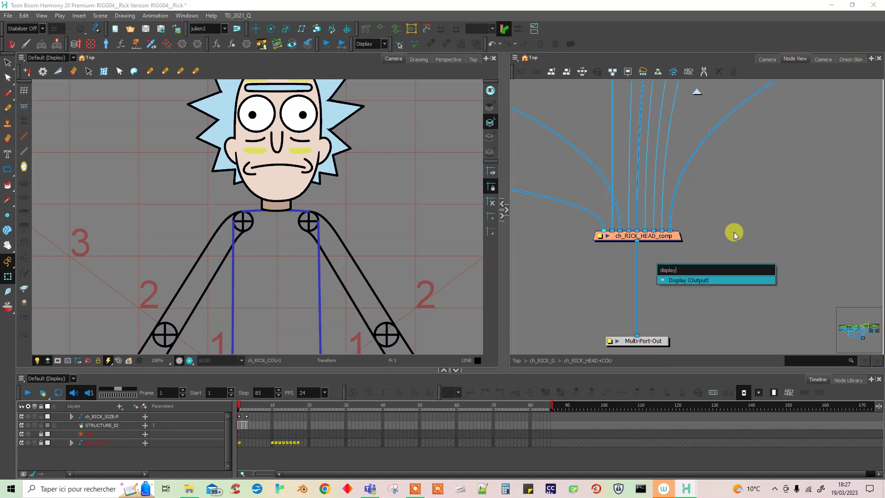
left_click(685, 280)
mouse_move(682, 258)
left_mouse_down()
mouse_move(673, 275)
mouse_move(646, 244)
left_mouse_up()
Rename the new Display node ch_RICK_Head and place it beside the cable below the composite.
double_click(651, 277)
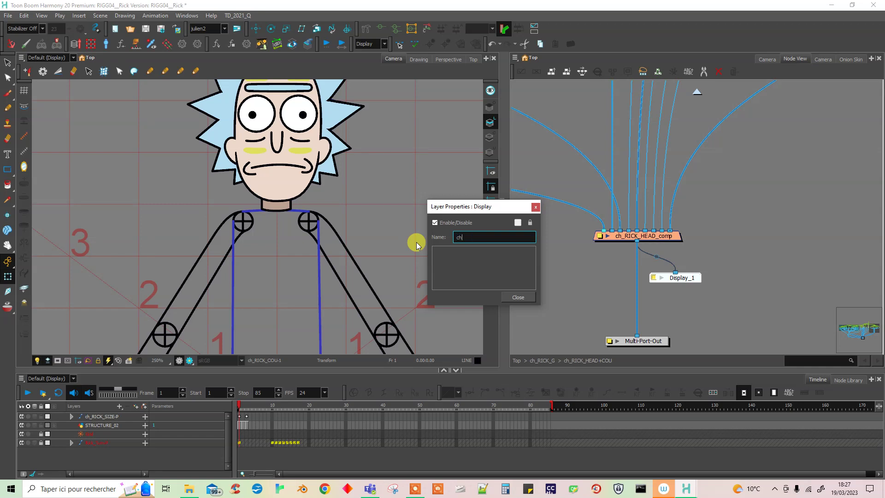
type("ch_RICK_Head")
left_click(518, 297)
left_click(655, 278)
left_click_drag(690, 280, 699, 282)
left_click(721, 300)
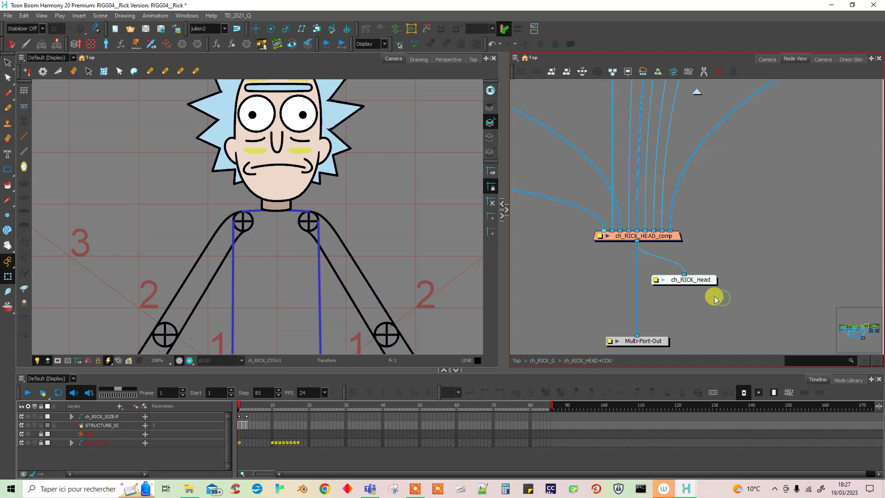
Return to the ch_RICK_G group and examine the character's arm and torso construction lines in the camera view.
left_click(696, 93)
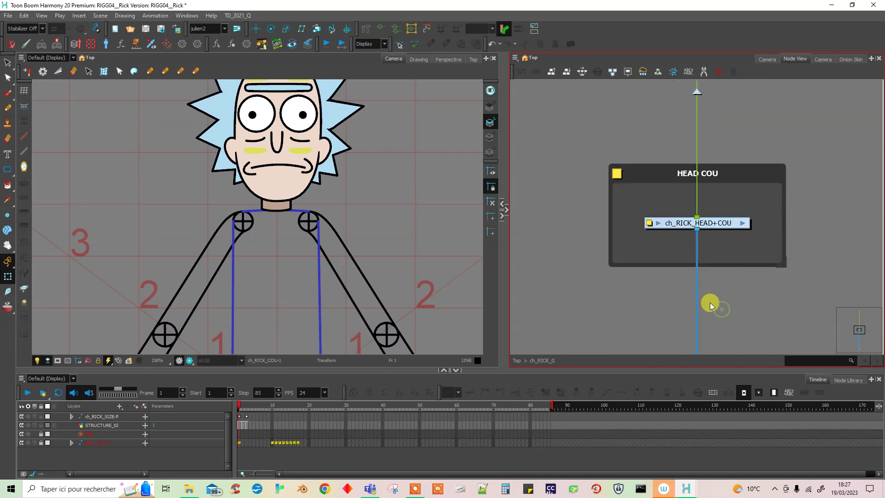
scroll(710, 304, "down", 5)
left_click_drag(716, 334, 629, 197)
left_click_drag(689, 262, 649, 309)
left_click_drag(660, 277, 646, 290)
scroll(656, 279, "down", 2)
left_click_drag(241, 272, 279, 159)
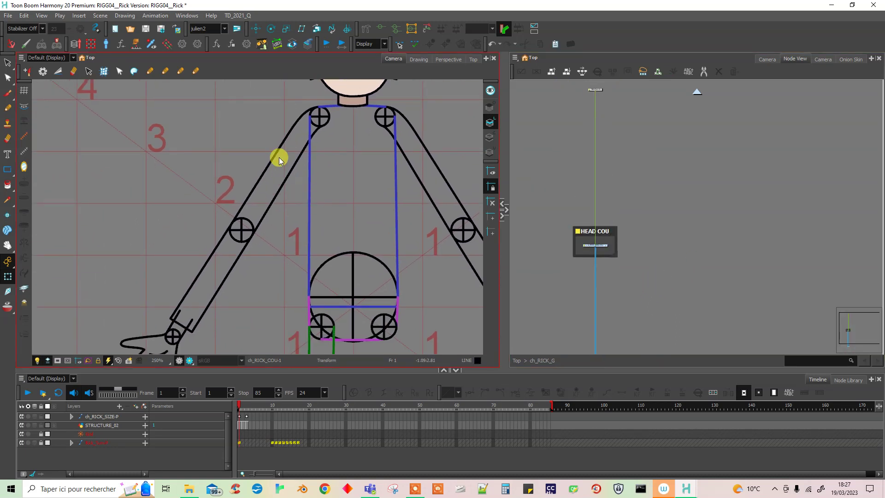
mouse_move(240, 281)
left_mouse_down()
mouse_move(249, 258)
mouse_move(242, 278)
left_mouse_up()
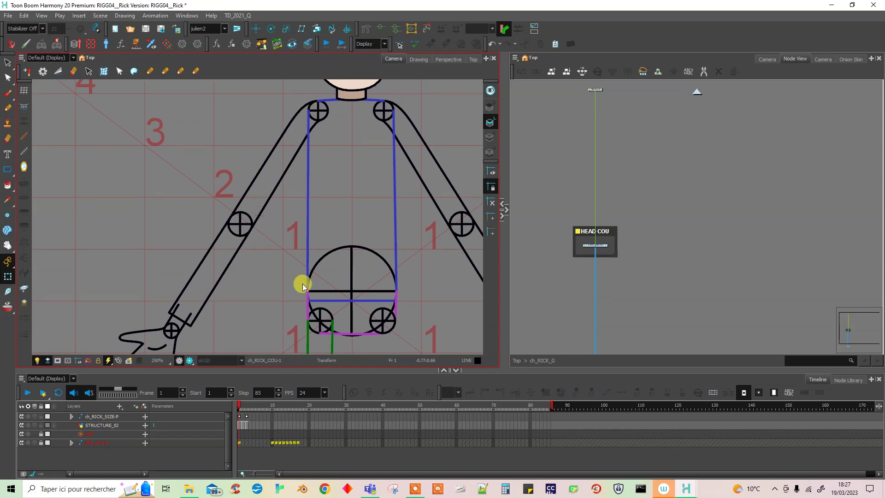
left_click_drag(316, 148, 307, 180)
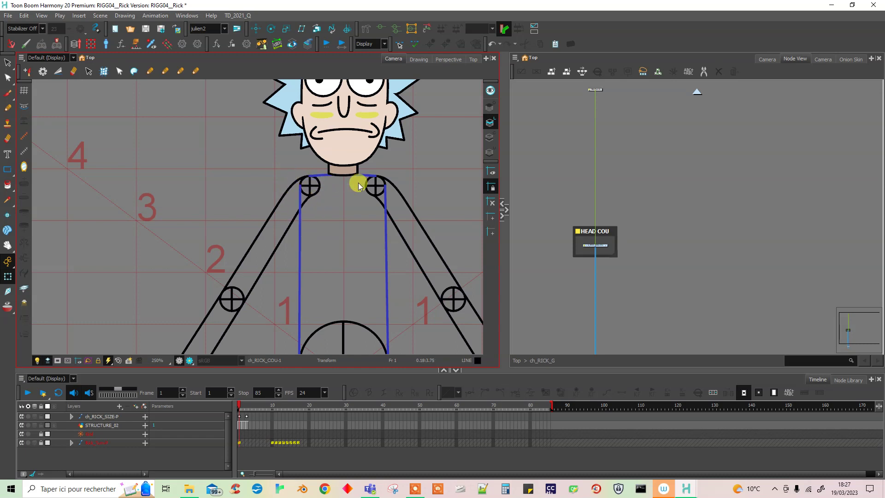
left_click_drag(349, 310, 295, 226)
left_click_drag(324, 260, 251, 275)
left_click_drag(656, 266, 614, 274)
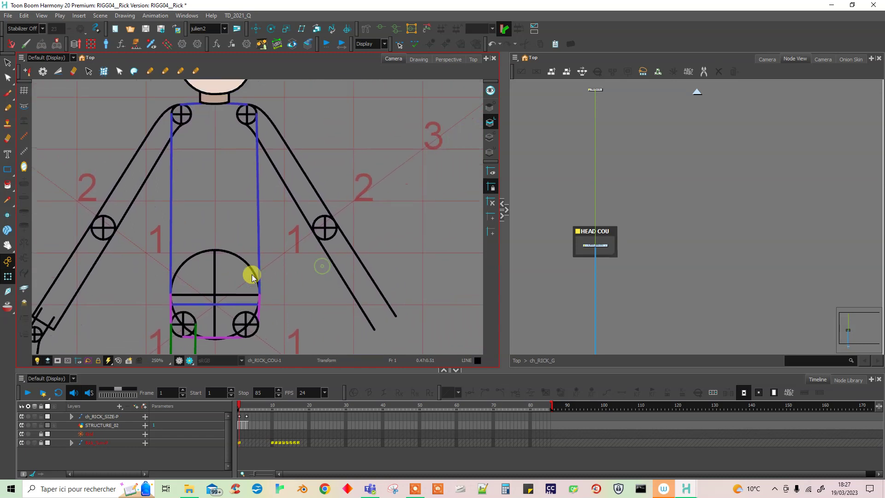
Add two vector drawing layers named ch_Rick_Arm and ch_Rick_ForeArm.
scroll(621, 259, "up", 4)
key("ctrl+r")
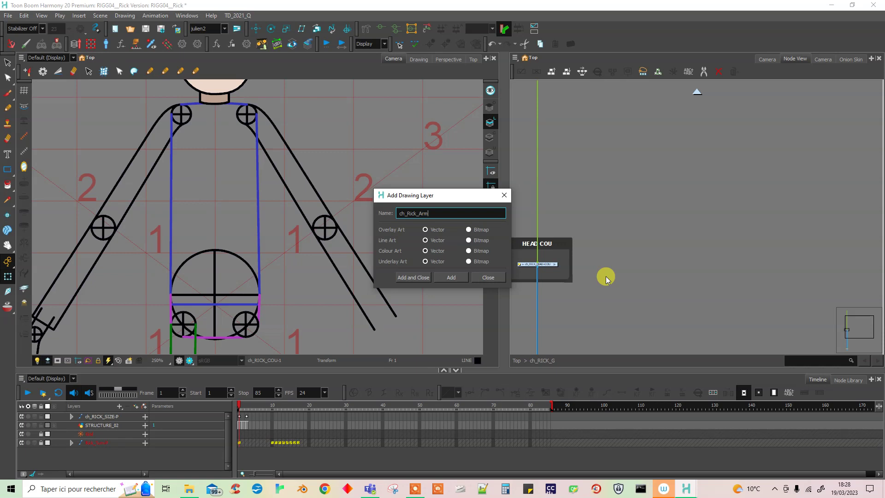
left_click(450, 277)
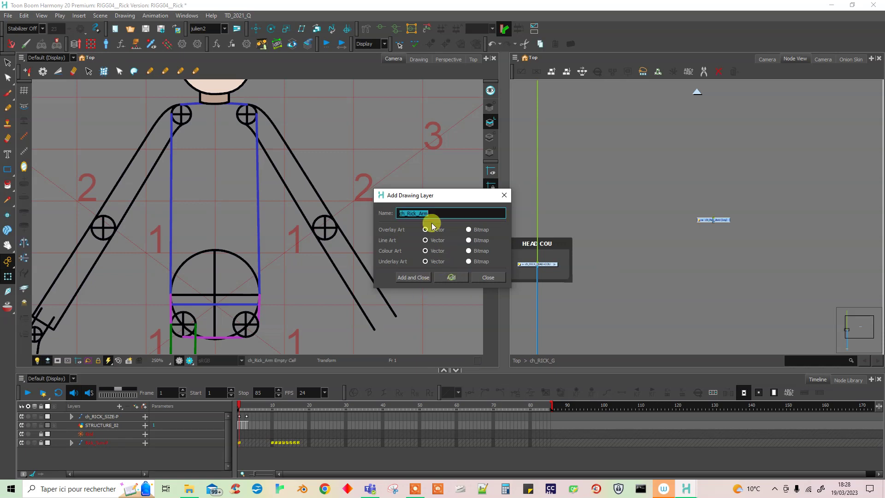
left_click(415, 212)
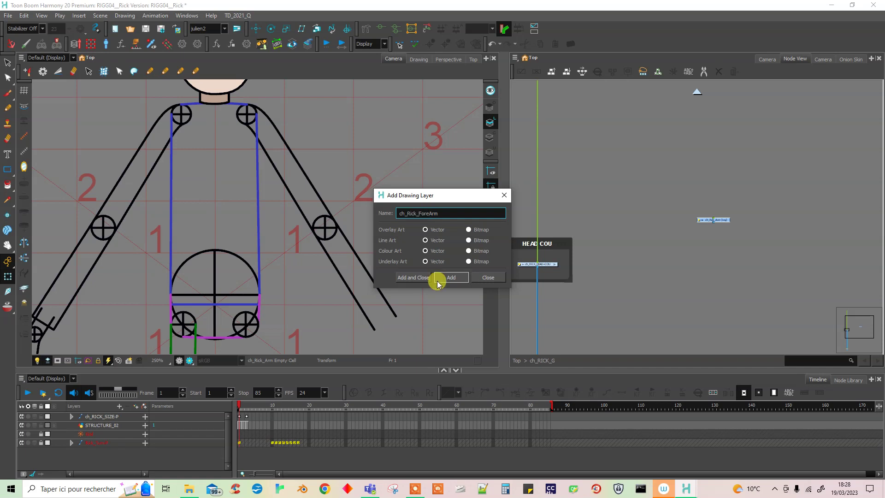
left_click(451, 278)
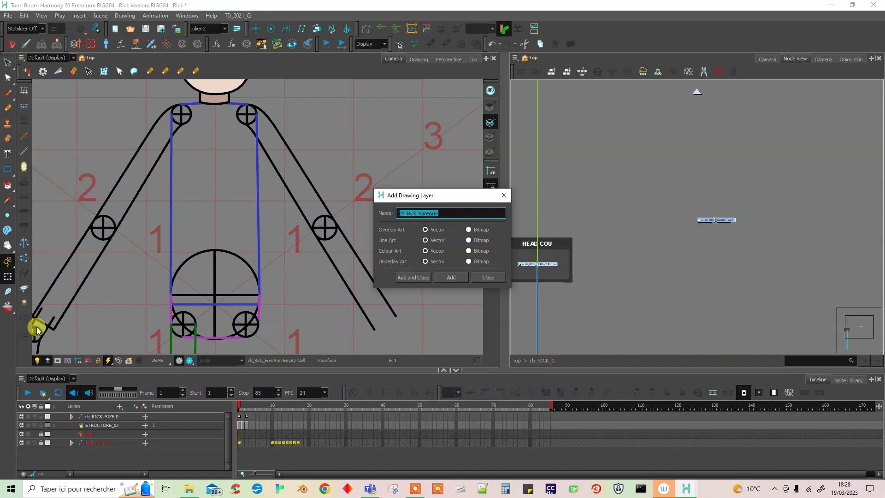
Add two more vector drawing layers named ch_Rick_Hand and ch_Rick_Torso.
left_click_drag(442, 213, 418, 212)
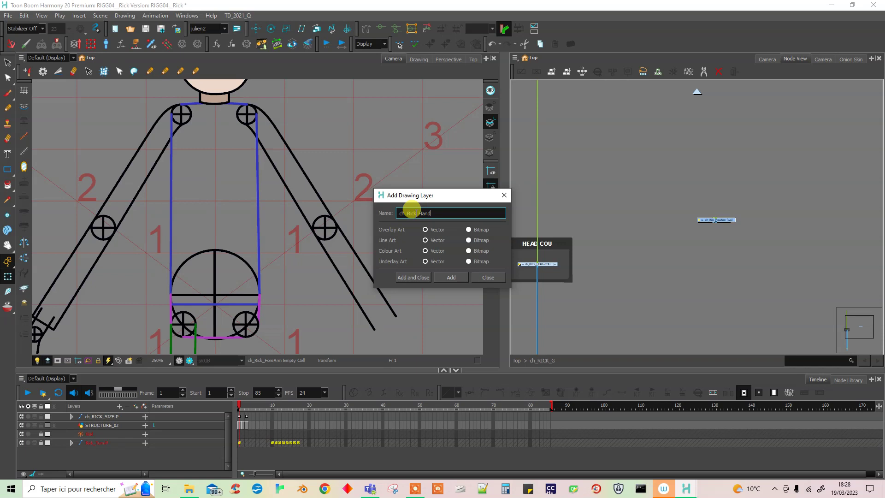
left_click(450, 277)
left_click_drag(433, 213, 417, 213)
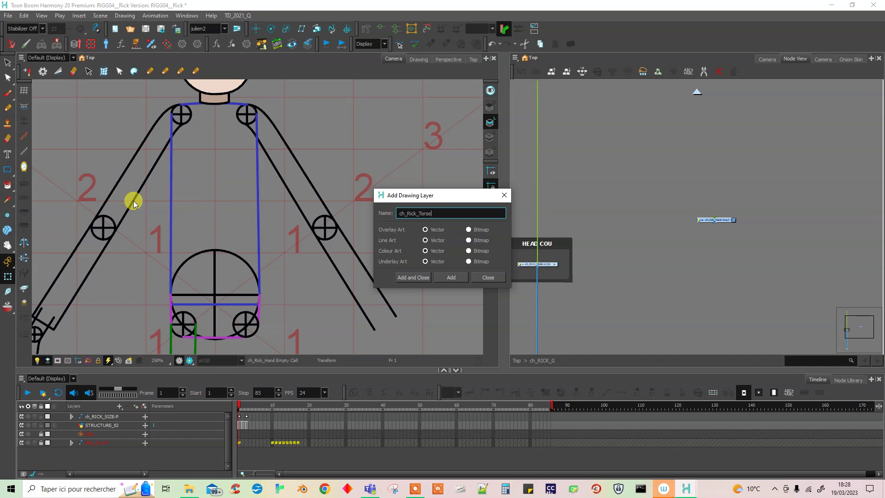
left_click(449, 278)
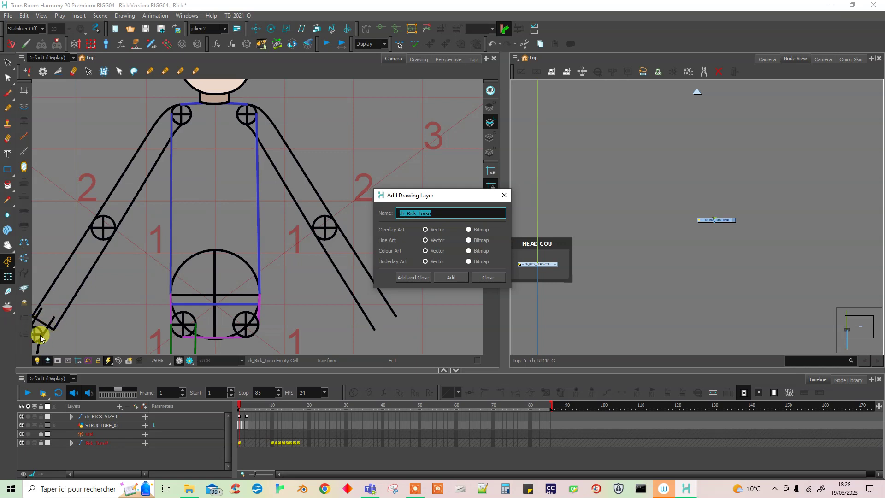
left_click_drag(501, 213, 419, 213)
left_click(325, 489)
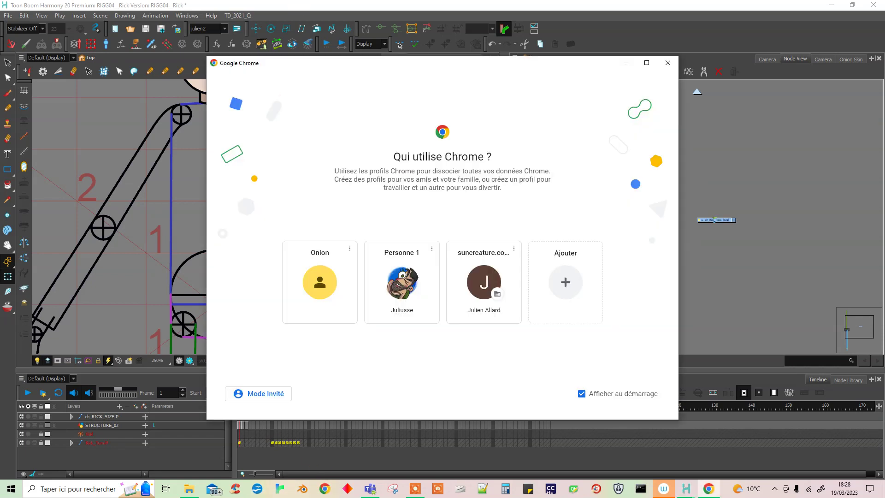
mouse_move(379, 67)
left_mouse_down()
mouse_move(285, 0)
mouse_move(221, 0)
left_mouse_up()
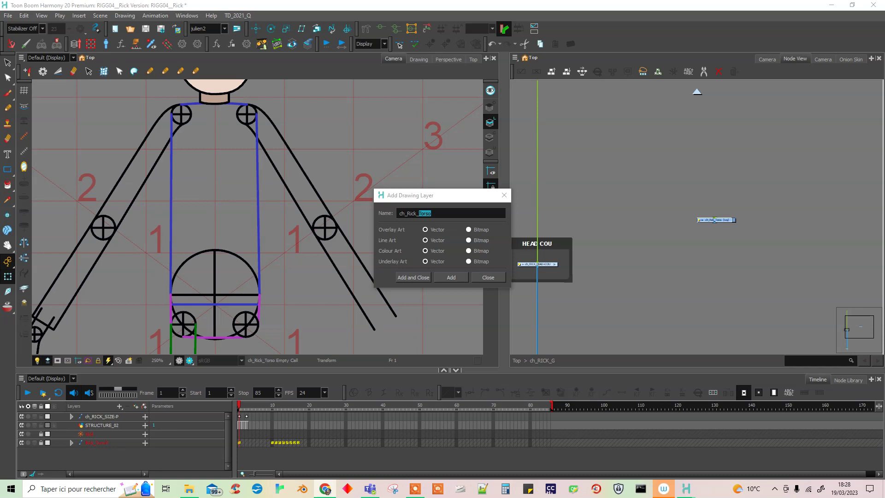
Add a vector drawing layer named ch_Rick_Wrist and finish adding layers.
double_click(424, 213)
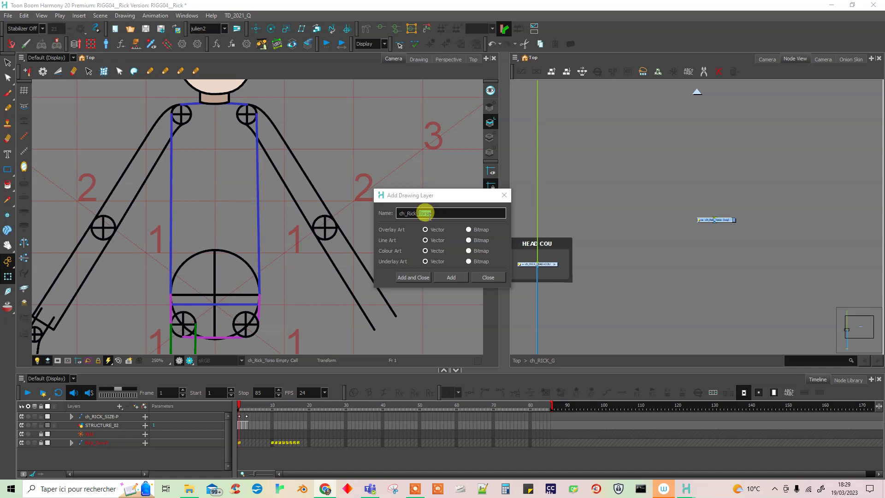
left_click_drag(439, 213, 423, 213)
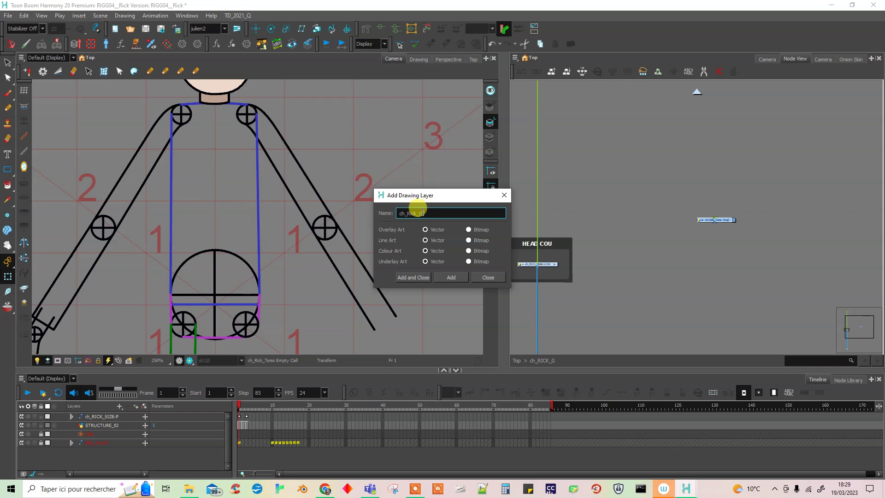
type("Wrist")
left_click(452, 279)
left_click(419, 282)
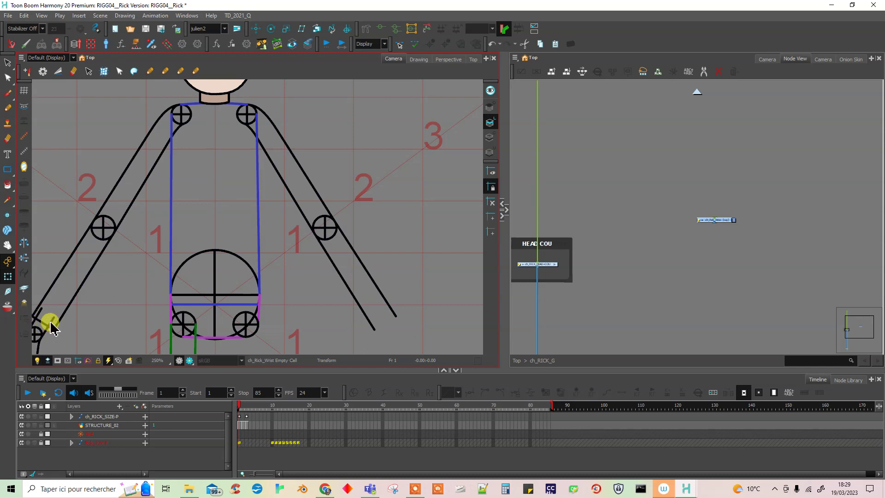
Spread the five stacked body-part drawing nodes out into a horizontal row beside the HEAD COU backdrop.
left_click(593, 293)
left_click_drag(178, 280, 240, 282)
left_click_drag(695, 269, 634, 295)
left_click_drag(674, 222, 569, 253)
left_click(582, 72)
left_click_drag(592, 317, 628, 306)
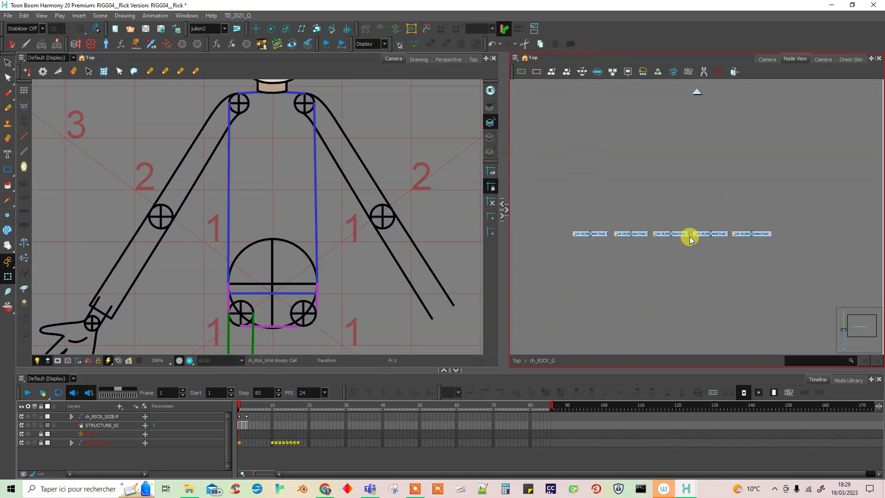
left_click_drag(618, 264, 579, 289)
left_click(613, 307)
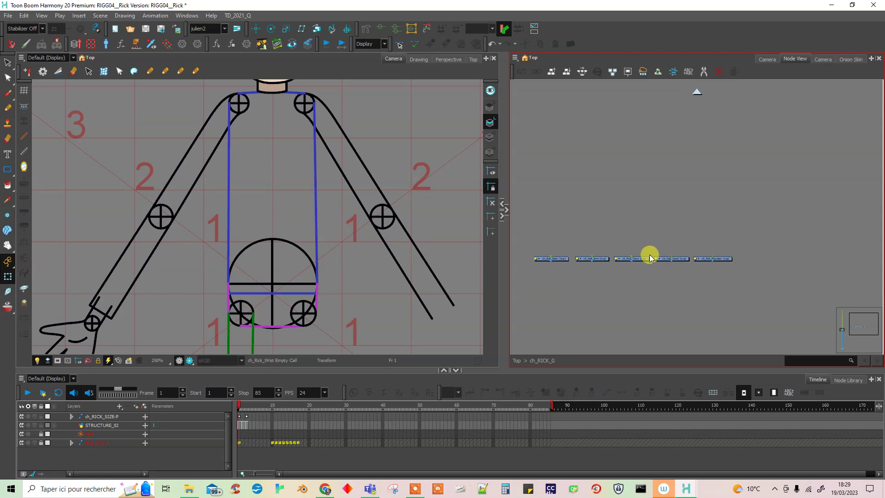
Rearrange the drawing nodes from left to right as Hand, Wrist, ForeArm, Arm and Torso, keeping Torso slightly apart.
left_click_drag(638, 259, 795, 258)
left_click_drag(659, 237, 724, 275)
left_click_drag(721, 259, 688, 261)
left_click(649, 276)
left_click_drag(570, 267, 555, 290)
left_click_drag(664, 291, 559, 276)
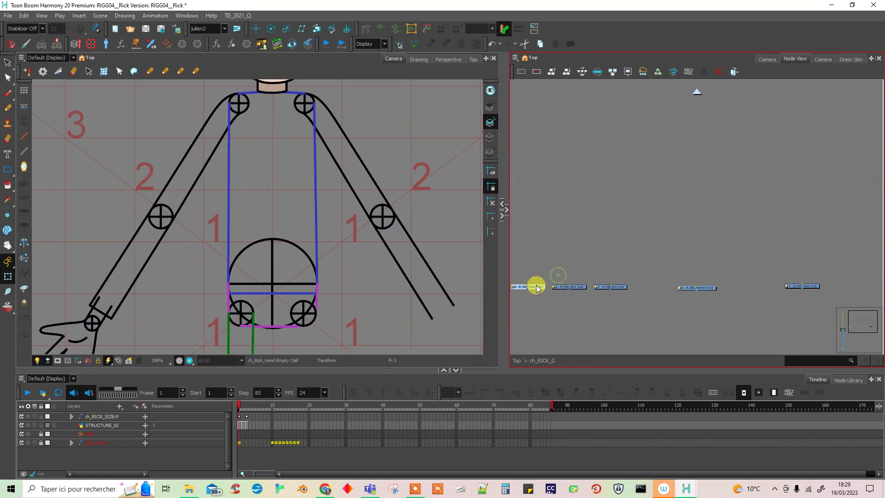
left_click_drag(618, 288, 664, 293)
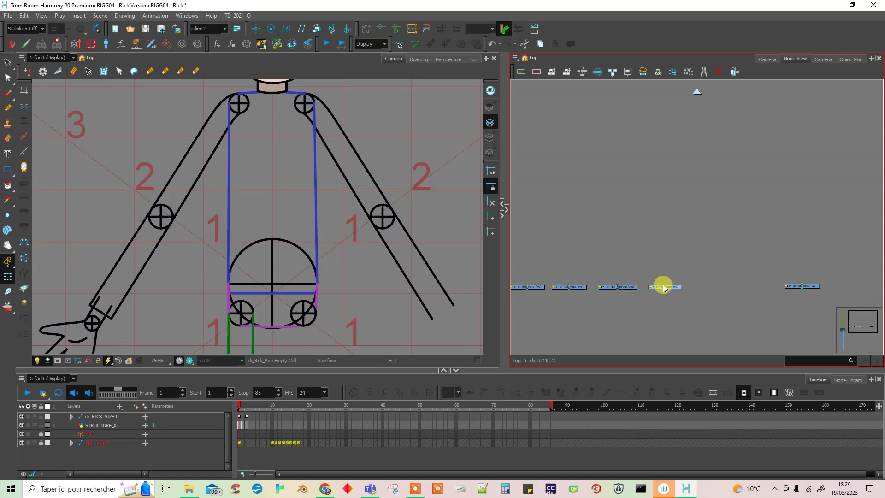
left_click_drag(807, 286, 746, 289)
left_click_drag(649, 314, 746, 281)
left_click_drag(678, 293, 632, 258)
Add a parent peg to each of the five body-part drawings and raise the pegs above their drawing nodes.
left_click_drag(570, 185, 829, 251)
mouse_move(606, 223)
left_mouse_down()
mouse_move(605, 269)
mouse_move(830, 290)
left_mouse_up()
key("ctrl+shift+p")
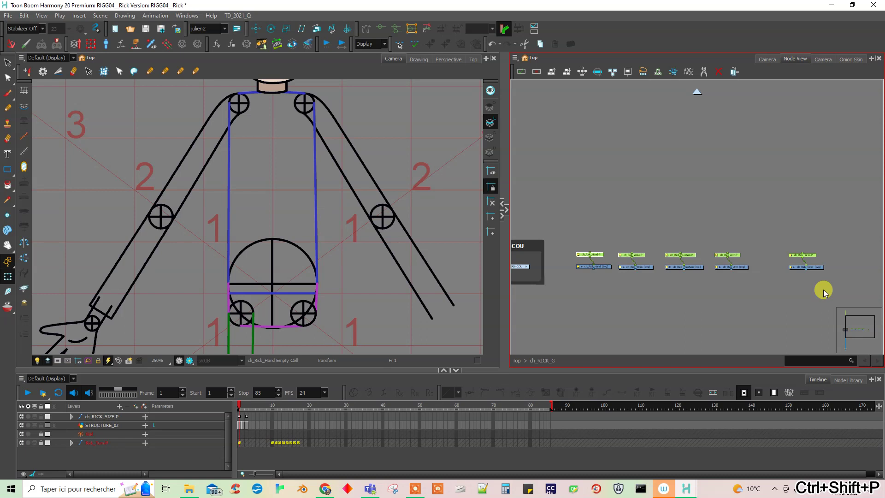
left_click_drag(596, 254, 597, 232)
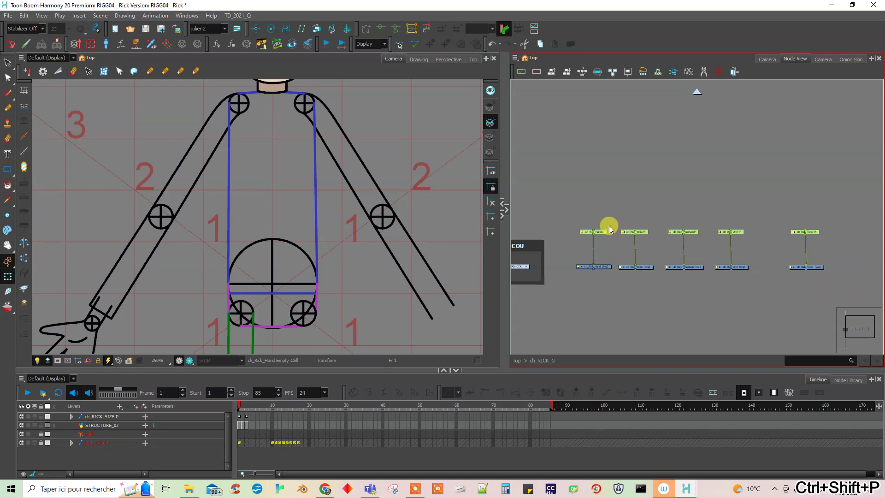
left_click(818, 225)
Paste a copy of the ch_RICK composite below the arm drawings and connect the Hand, Wrist, ForeArm and Arm drawings to it.
scroll(720, 235, "down", 10)
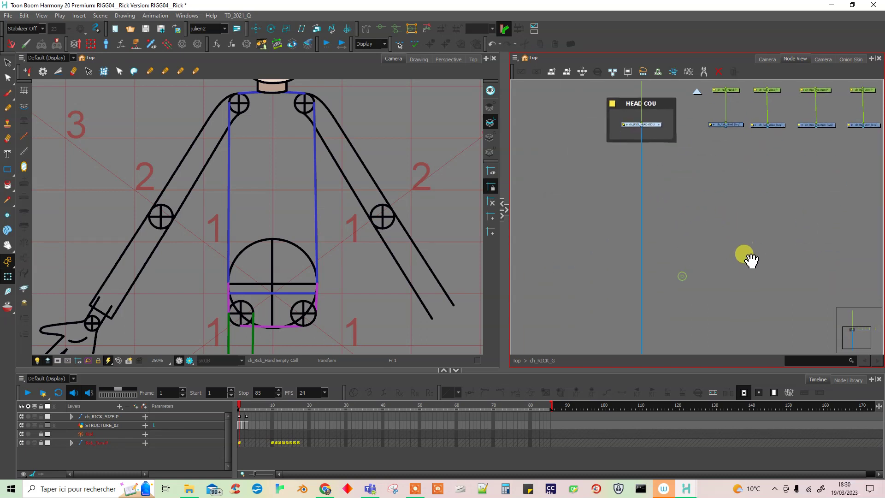
left_click(589, 286)
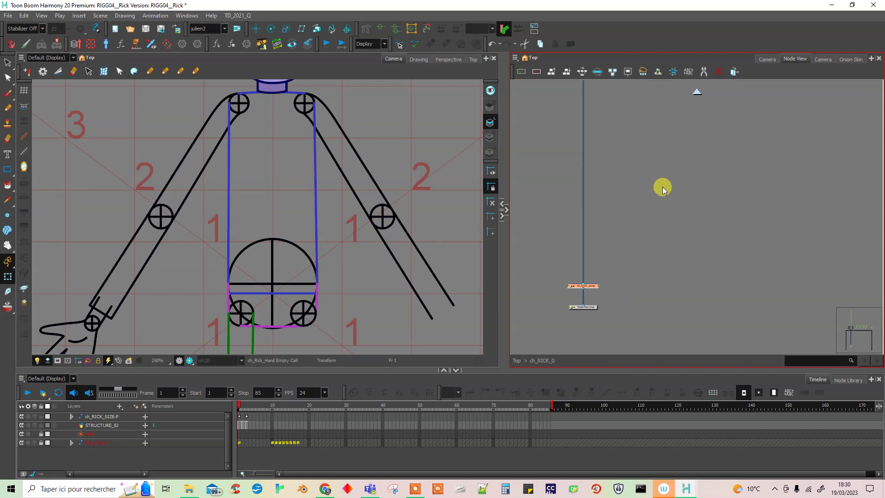
key("ctrl+v")
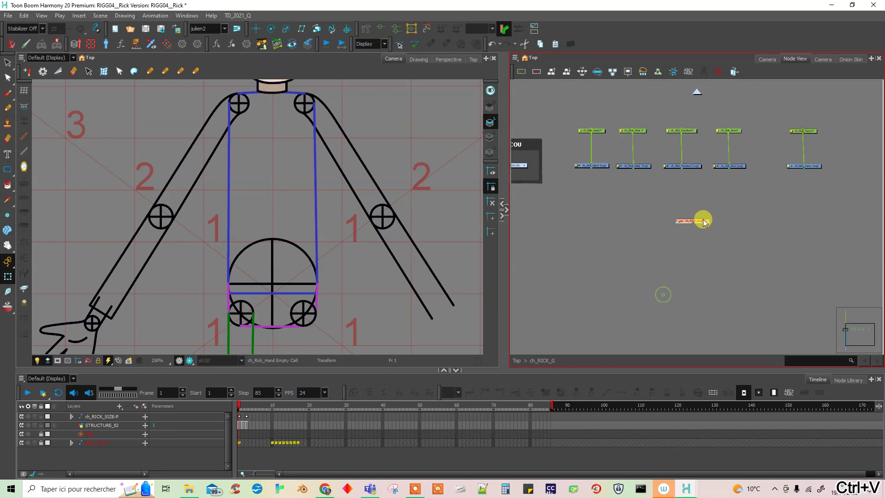
left_click_drag(590, 167, 686, 219)
left_click_drag(633, 168, 689, 217)
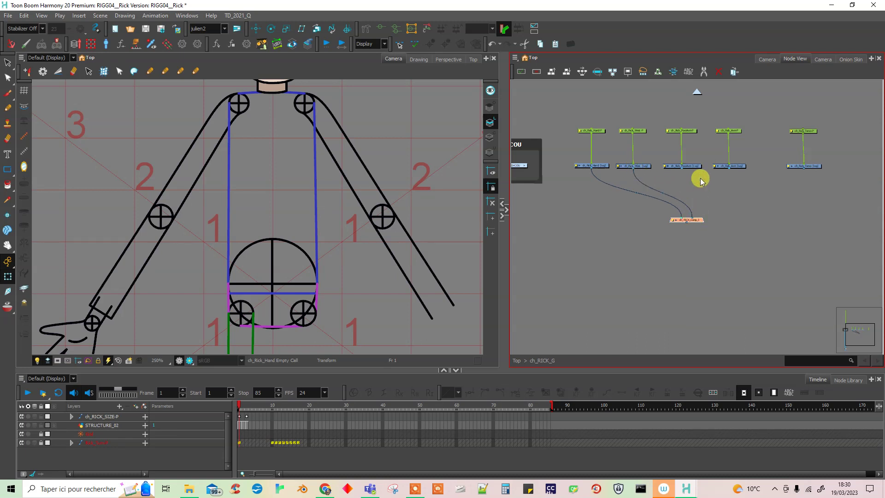
left_click_drag(681, 167, 694, 218)
left_click_drag(728, 168, 691, 225)
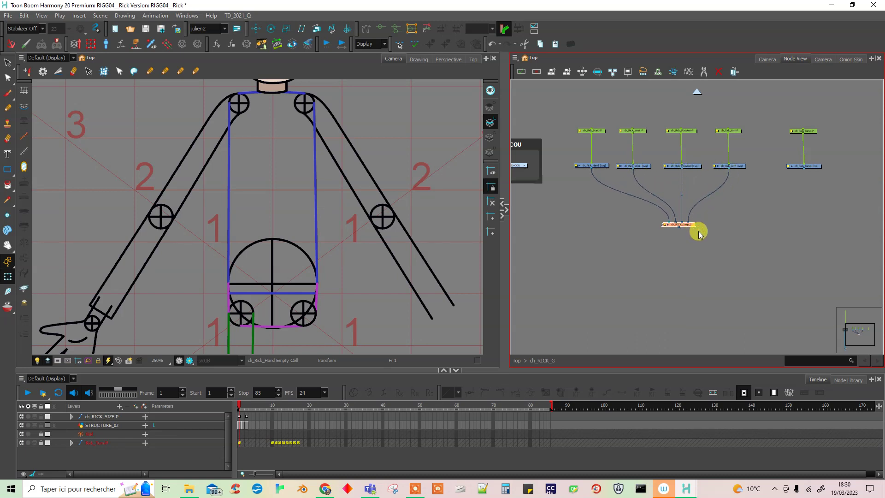
Paste another composite below the Torso drawing and connect both the Torso drawing and the arm composite to it.
key("ctrl+v")
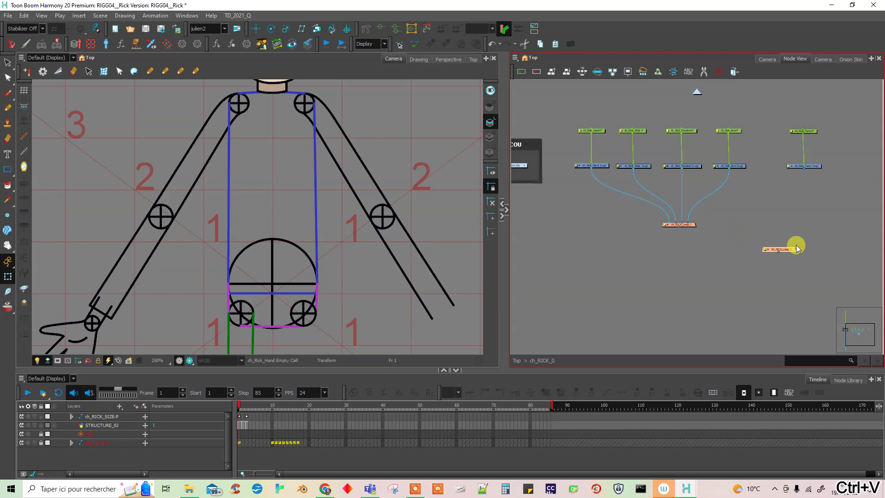
left_click_drag(803, 173, 817, 316)
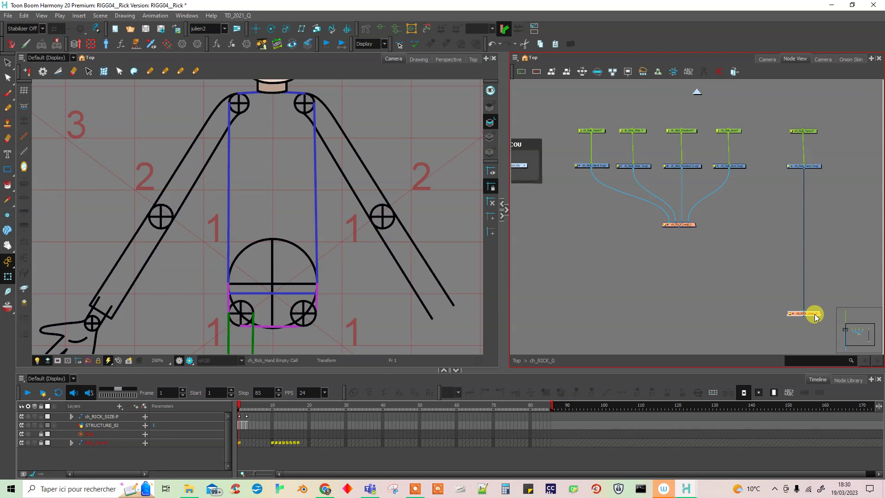
left_click_drag(815, 270, 711, 248)
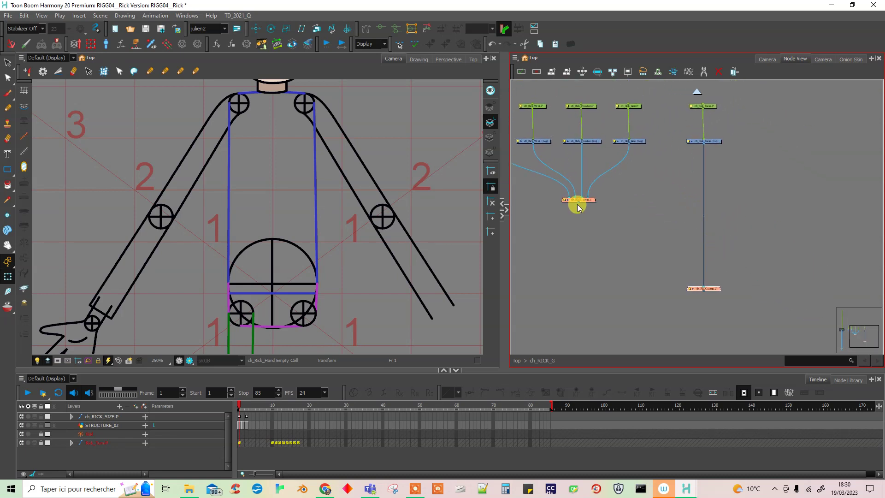
left_click_drag(579, 204, 708, 295)
left_click_drag(714, 248, 705, 256)
left_click_drag(589, 234, 606, 252)
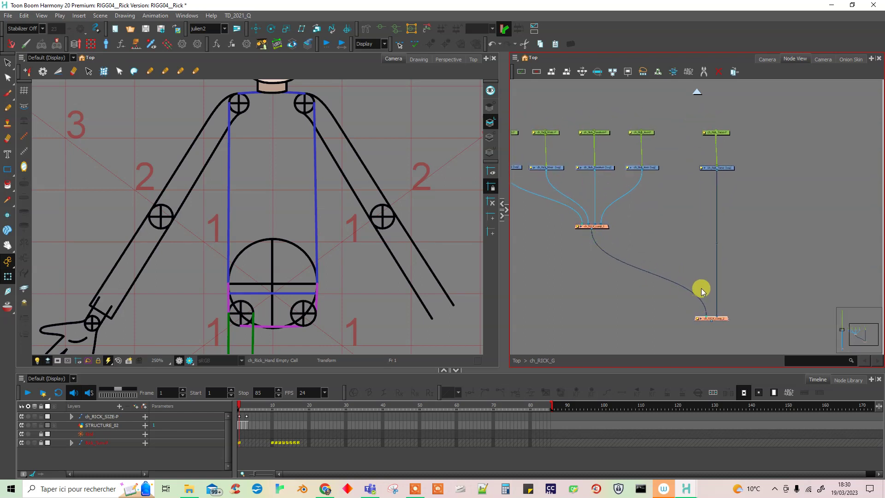
Rename the composite that joins the arm and torso as ch_RICK_comp_Body_Up.
scroll(699, 290, "up", 2)
left_click_drag(739, 298, 662, 256)
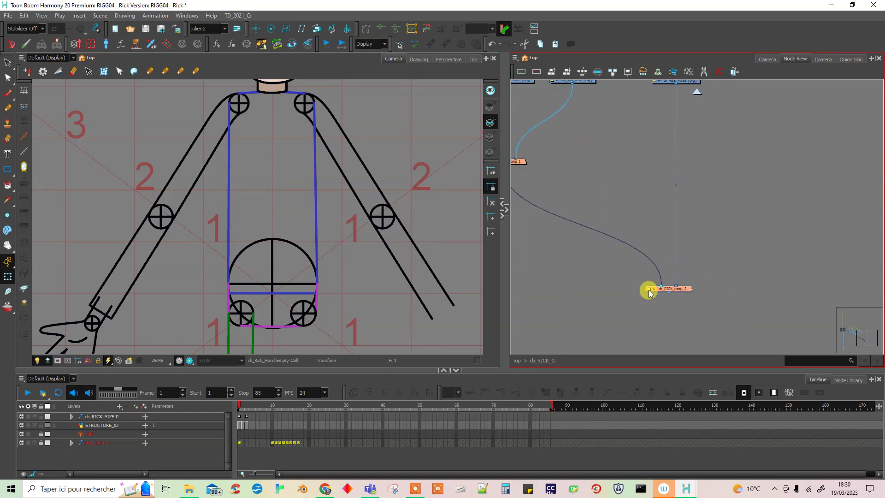
double_click(648, 290)
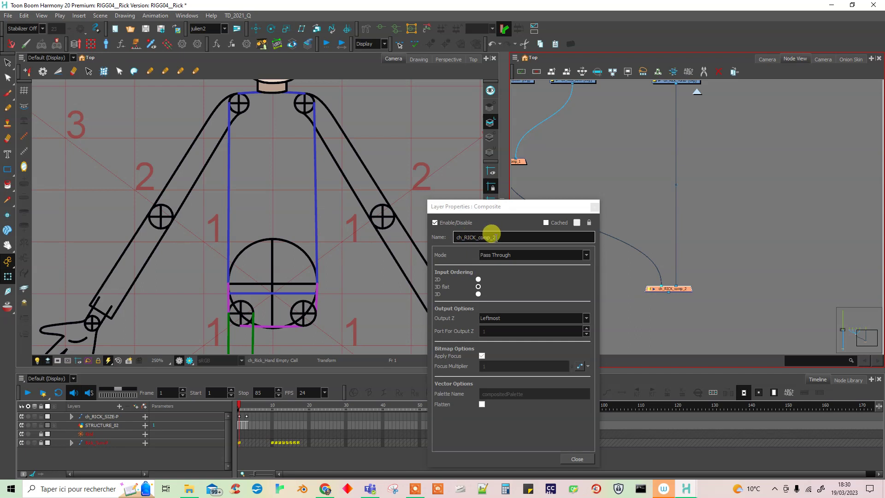
left_click(492, 237)
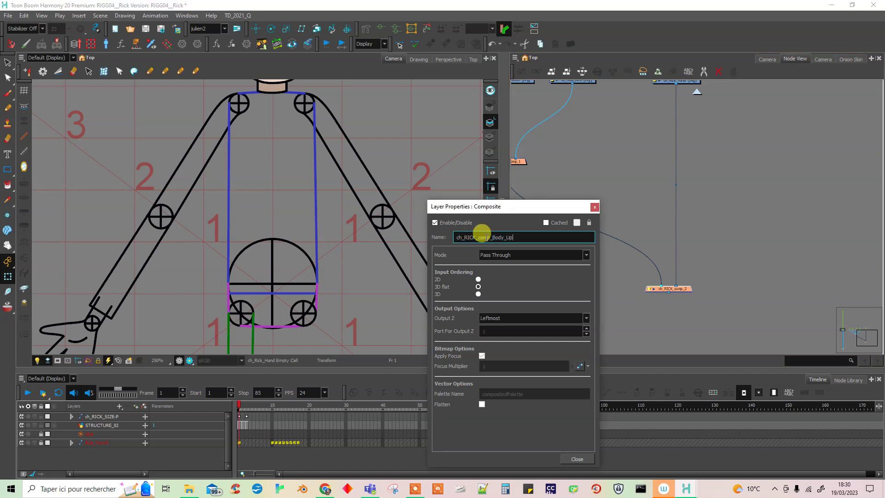
left_click(594, 207)
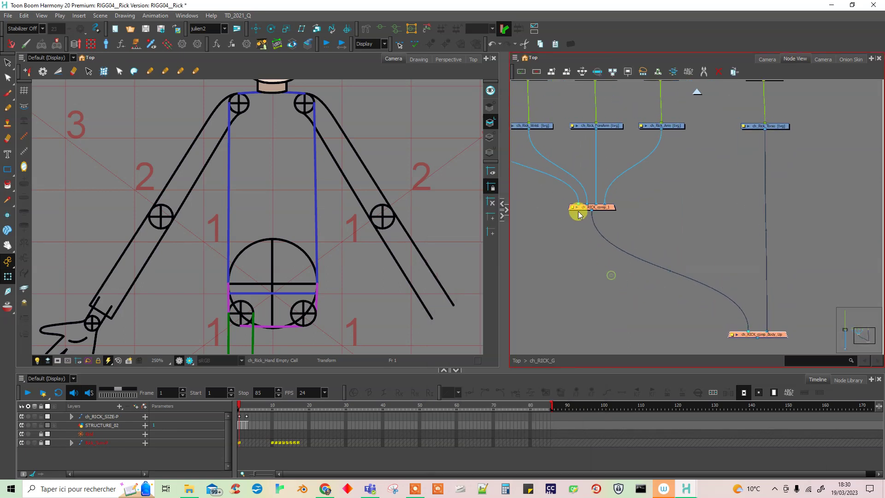
Rename the composite that gathers the four arm drawings as ch_RICK_comp_ARM_1.
double_click(572, 210)
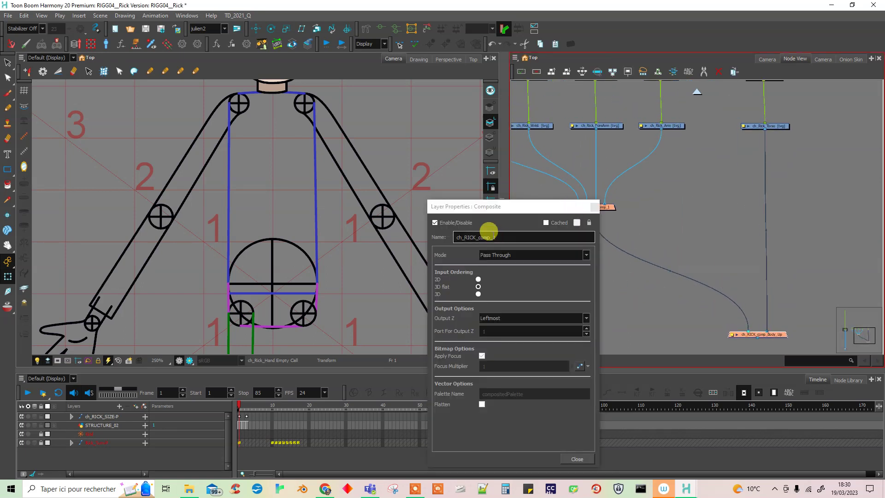
left_click_drag(497, 237, 492, 238)
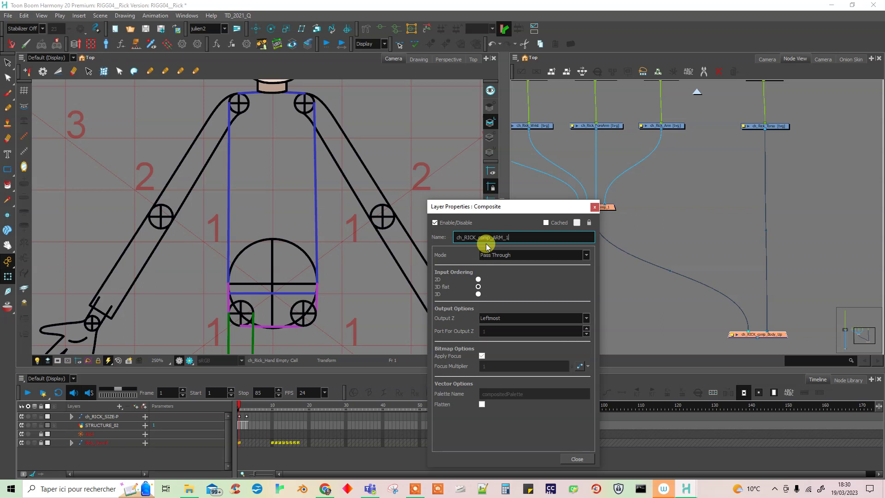
key("Return")
Check the mode of the Body_Up composite and the Default Pass Through Composite setting in the preferences.
left_click_drag(717, 312, 650, 259)
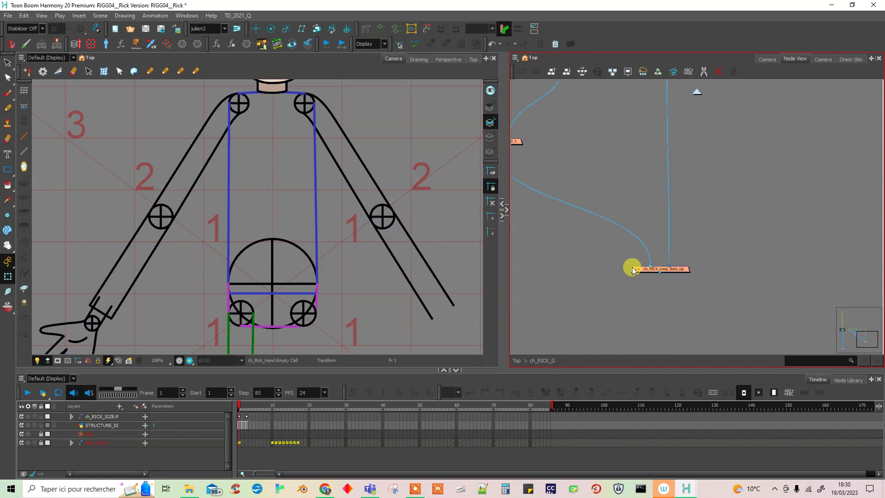
left_click(633, 269)
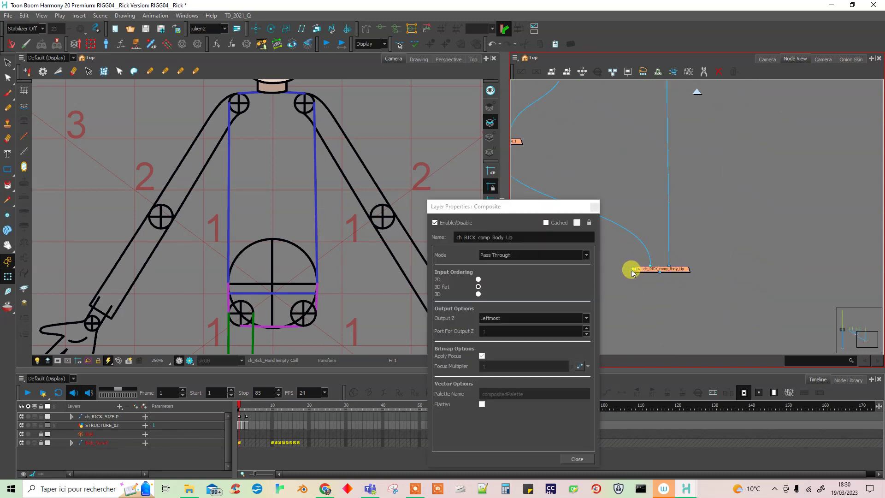
left_click(594, 208)
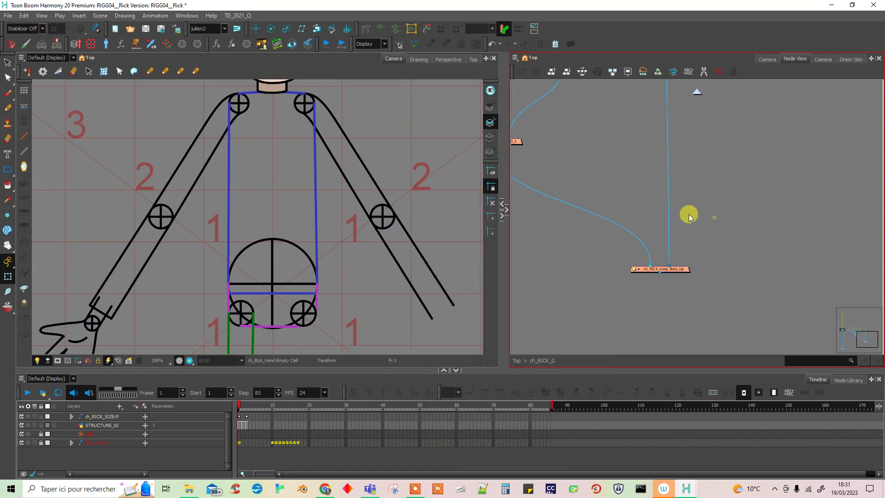
left_click(24, 15)
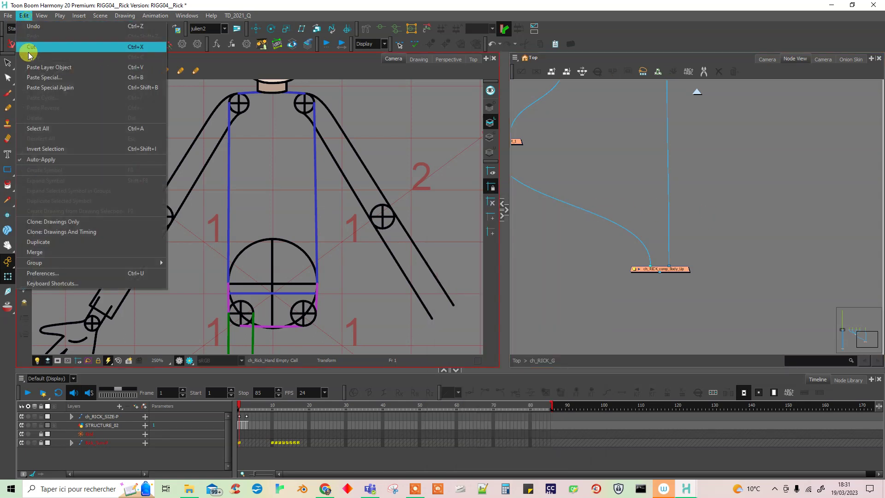
left_click(79, 275)
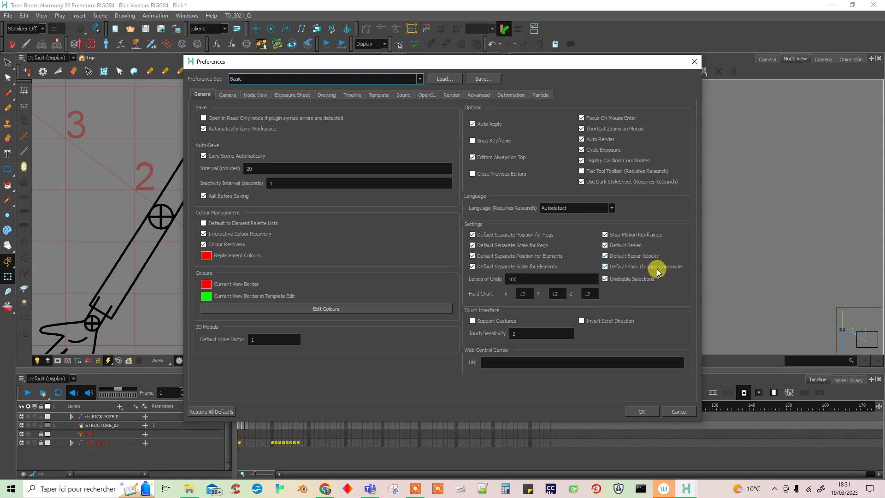
left_click(644, 411)
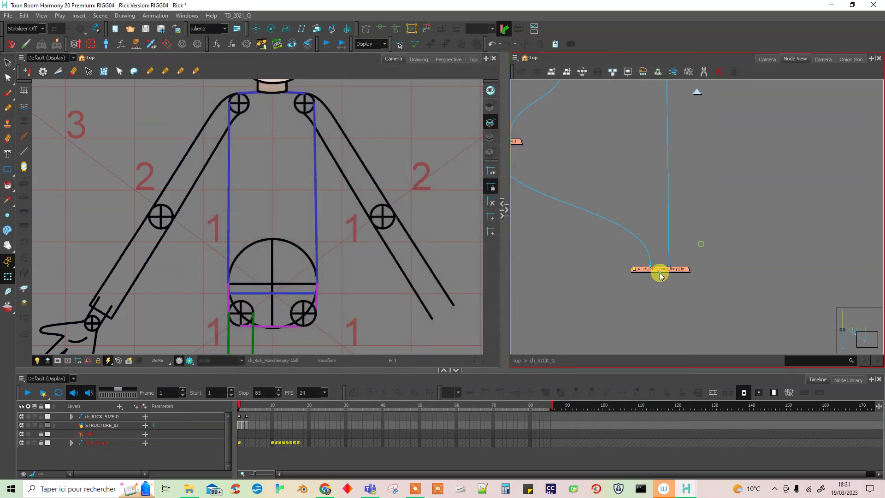
Raise the Arm peg and chain the arm pegs hierarchically, with Arm driving ForeArm, ForeArm driving Wrist and Wrist driving Hand.
left_click_drag(635, 292, 677, 241)
left_click_drag(798, 244, 594, 315)
left_click_drag(651, 208, 631, 277)
left_click_drag(632, 237, 663, 317)
left_click_drag(652, 237, 767, 235)
left_click_drag(671, 255, 768, 261)
left_click_drag(704, 265, 727, 297)
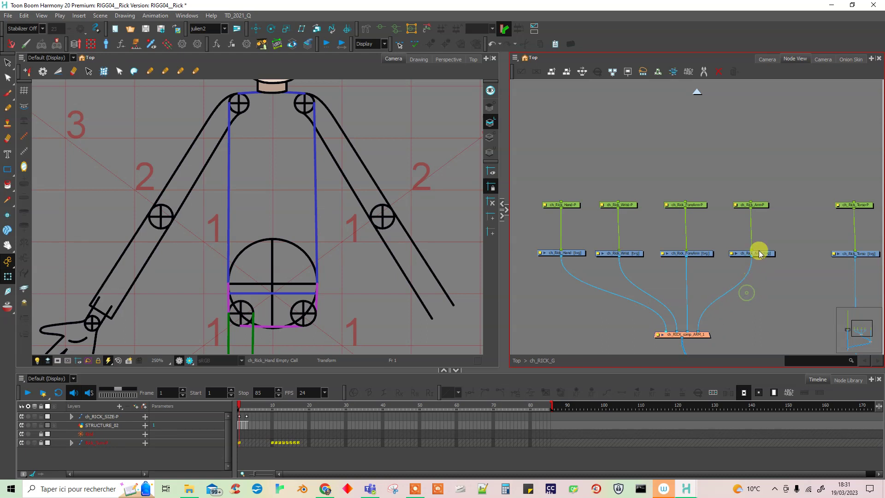
left_click_drag(758, 205, 760, 166)
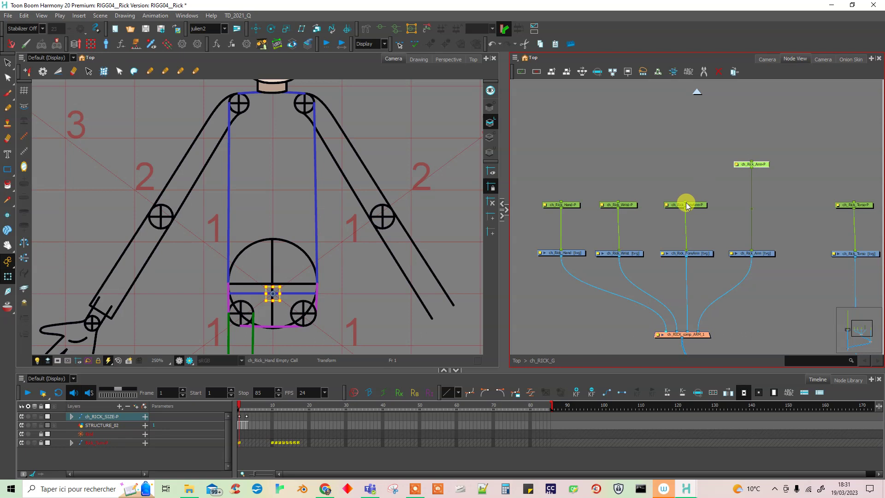
left_click_drag(699, 206, 577, 206)
Stagger the arm pegs in height so they descend from Arm through ForeArm and Wrist to Hand, and save the scene.
left_click_drag(764, 166, 764, 121)
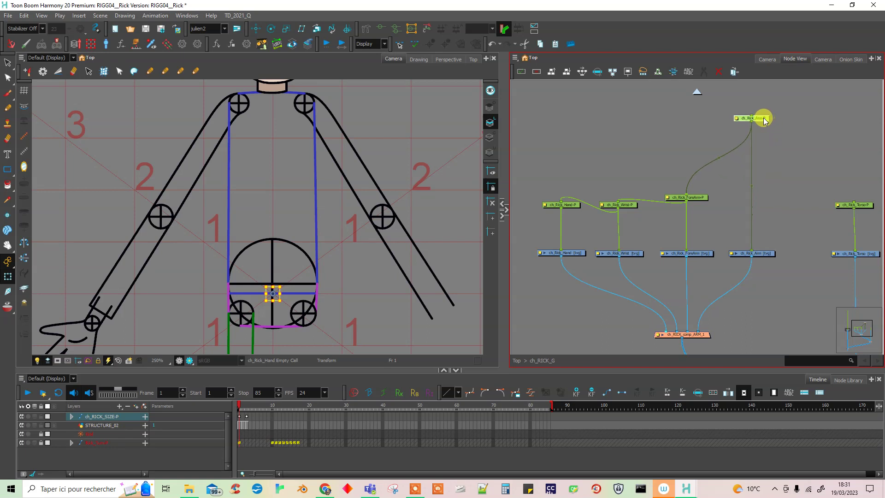
left_click_drag(702, 197, 701, 150)
left_click_drag(629, 204, 636, 170)
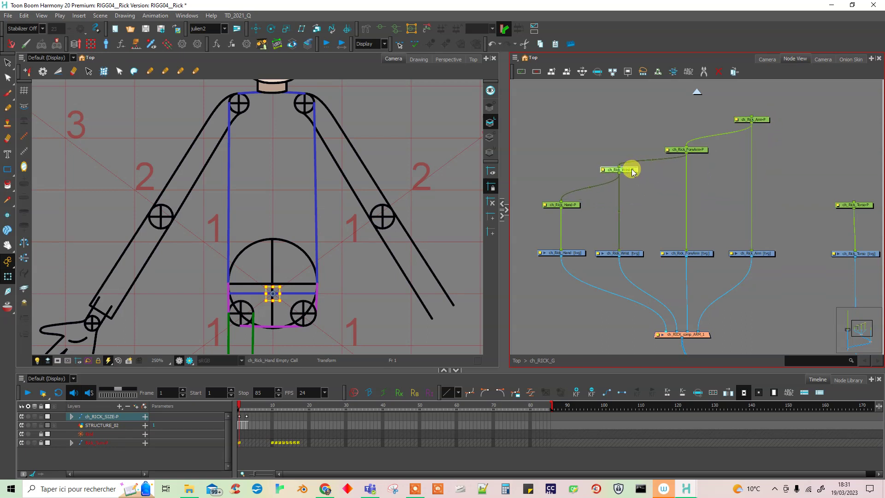
left_click(774, 222)
left_click_drag(796, 231, 675, 275)
left_click_drag(741, 250, 629, 161)
left_click_drag(664, 336, 650, 323)
key("ctrl+s")
Leave the ch_RICK_G group for the Top network and select the STRUCTURE_02 drawing.
left_click_drag(574, 197, 727, 224)
mouse_move(670, 311)
left_mouse_down()
mouse_move(672, 230)
mouse_move(718, 153)
left_mouse_up()
mouse_move(662, 278)
left_mouse_down()
mouse_move(633, 261)
mouse_move(709, 204)
left_mouse_up()
left_click_drag(640, 229, 681, 259)
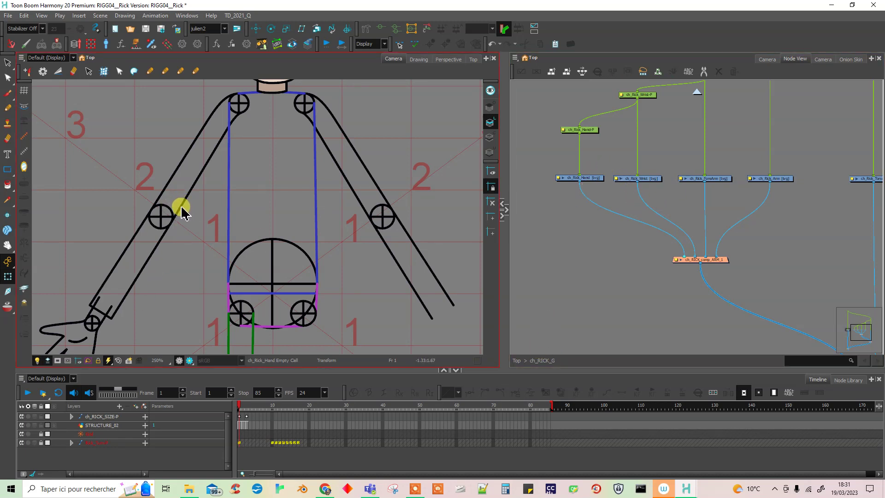
left_click(697, 93)
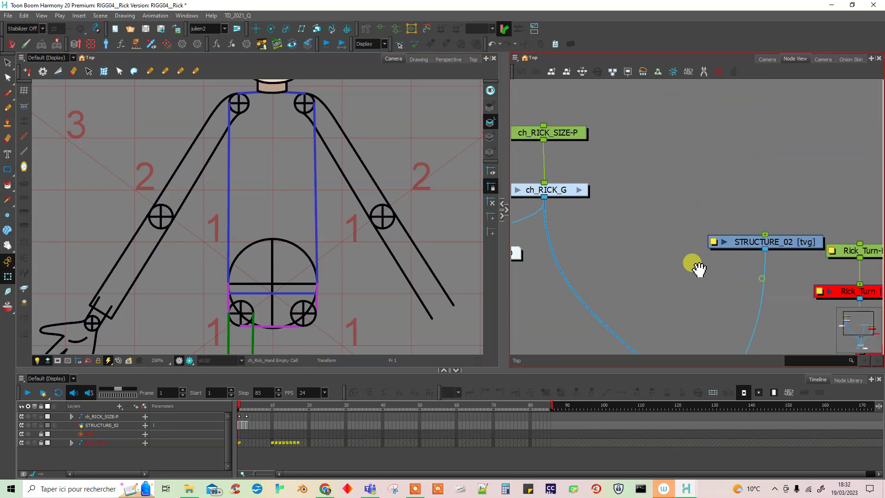
left_click(638, 254)
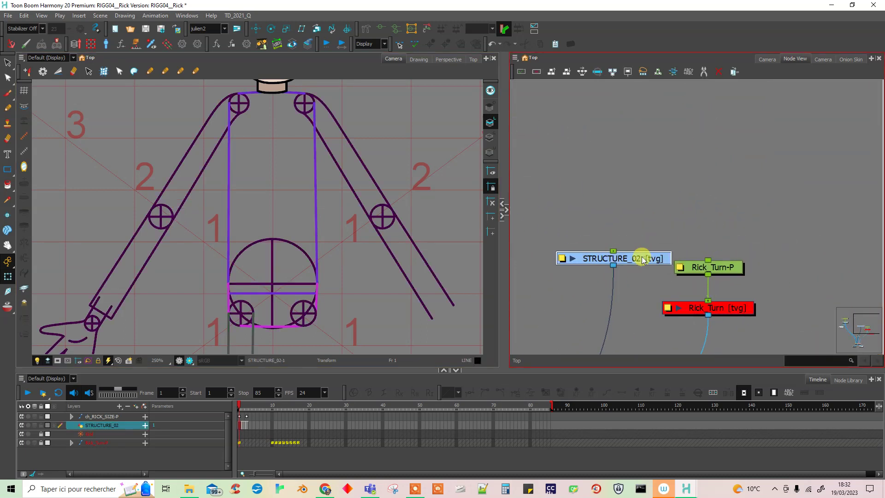
Select the arm and torso artwork in STRUCTURE_02 and create a drawing from it on ch_Rick_Torso without cutting the source.
left_click(9, 63)
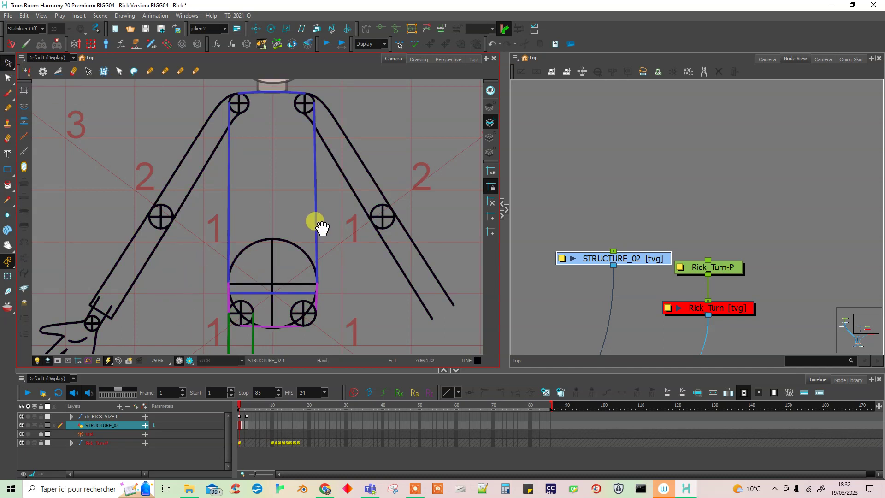
left_click_drag(312, 223, 313, 235)
mouse_move(224, 258)
left_mouse_down()
mouse_move(235, 286)
mouse_move(269, 292)
mouse_move(247, 300)
mouse_move(261, 307)
mouse_move(301, 293)
mouse_move(319, 190)
mouse_move(294, 141)
mouse_move(304, 117)
mouse_move(273, 105)
mouse_move(250, 104)
mouse_move(230, 128)
mouse_move(250, 145)
mouse_move(217, 201)
mouse_move(252, 223)
left_mouse_up()
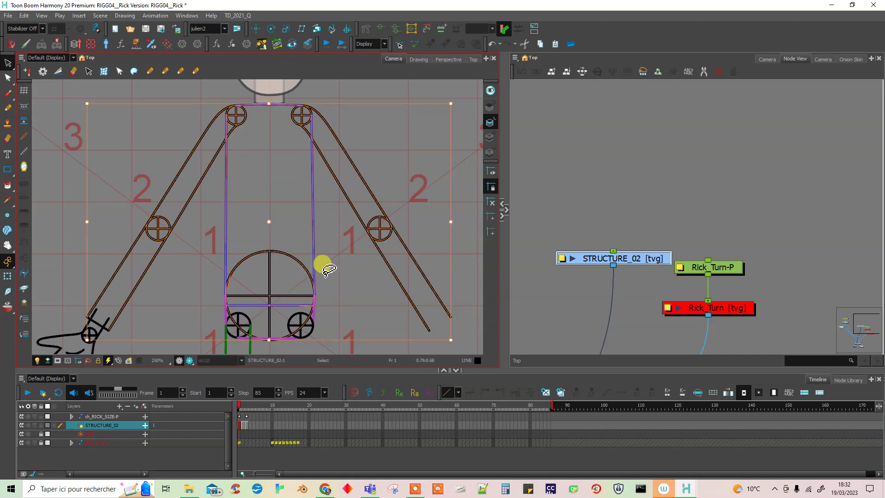
key("ctrl+shift+d")
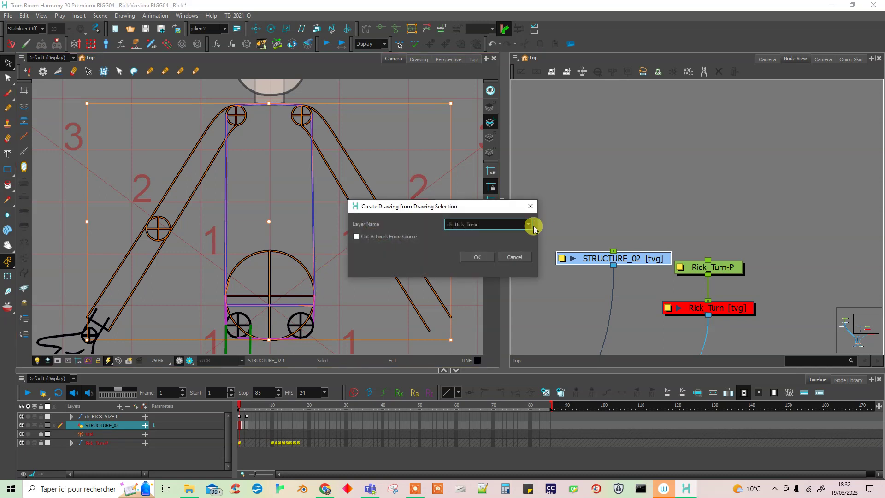
left_click(471, 257)
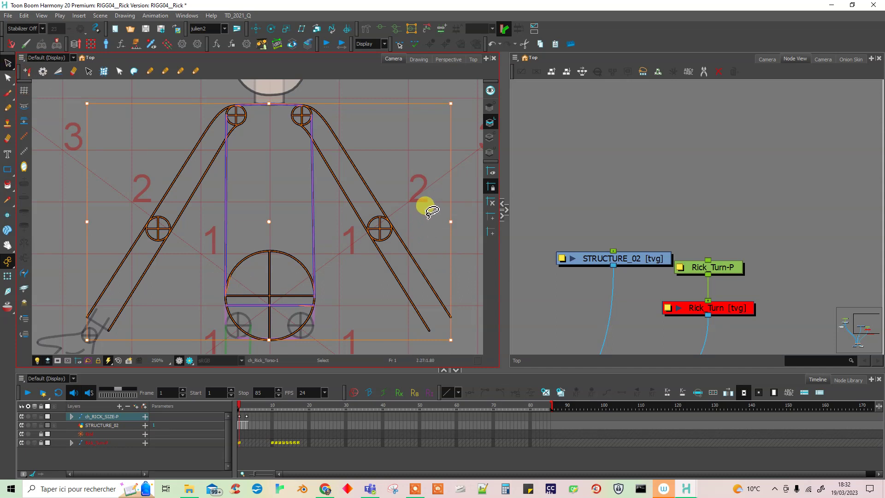
Try to cut the whole handless arm out of the ch_Rick_Torso drawing, and undo the cut.
mouse_move(466, 195)
left_mouse_down()
mouse_move(351, 214)
mouse_move(442, 246)
left_mouse_up()
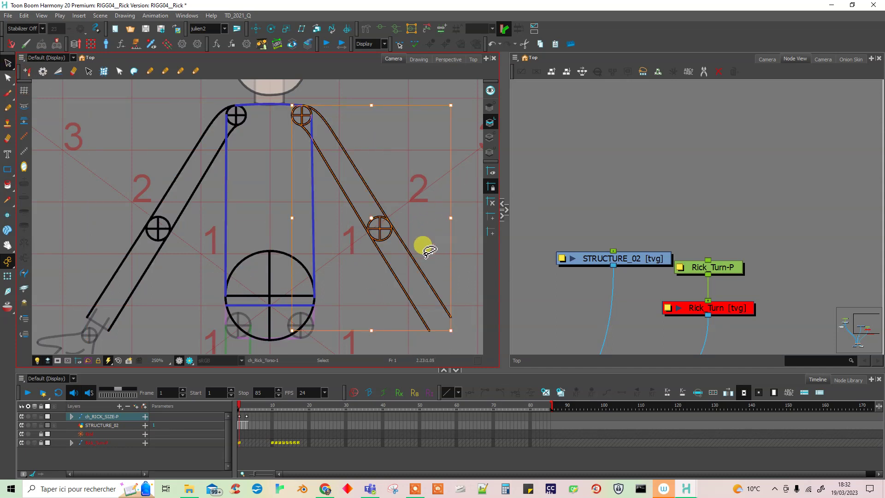
key("ctrl+x")
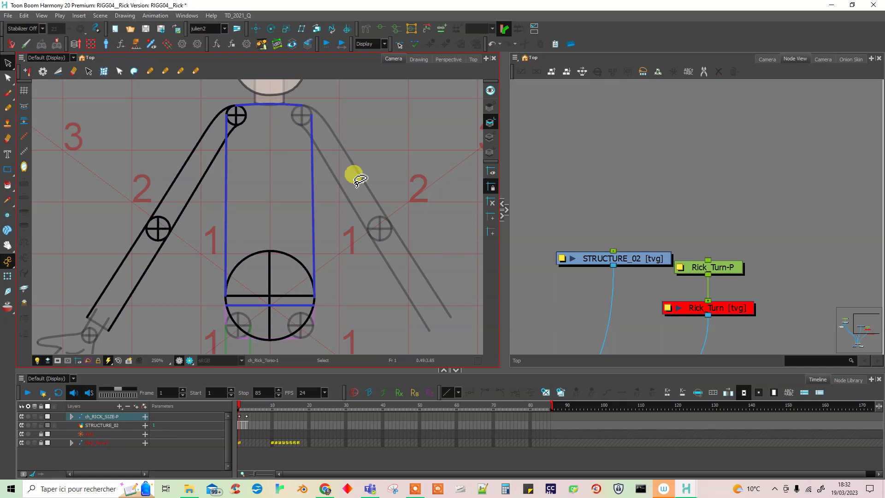
key("ctrl+z")
Delete the strokes and elbow circles of both arms from the ch_Rick_Torso drawing, keeping the torso, hip and shoulder circles.
left_click(377, 83)
left_click(339, 143)
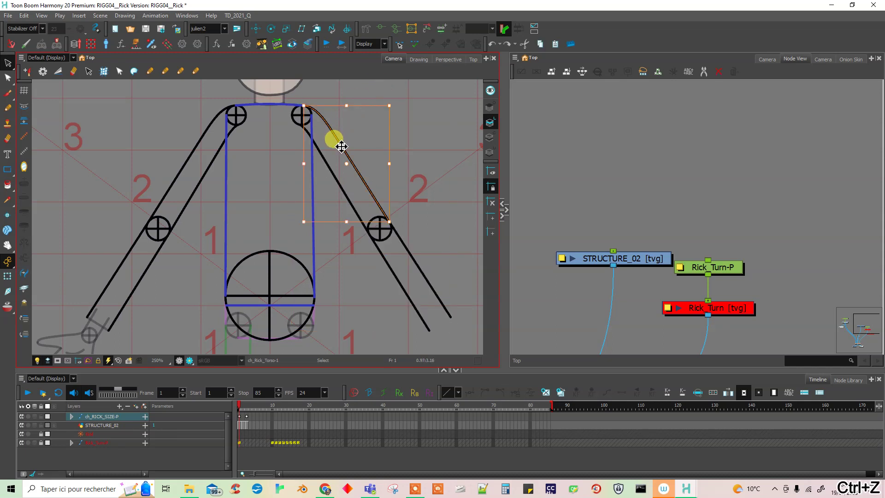
key("Delete")
left_click_drag(401, 193, 433, 217)
key("Delete")
left_click(206, 173)
key("Delete")
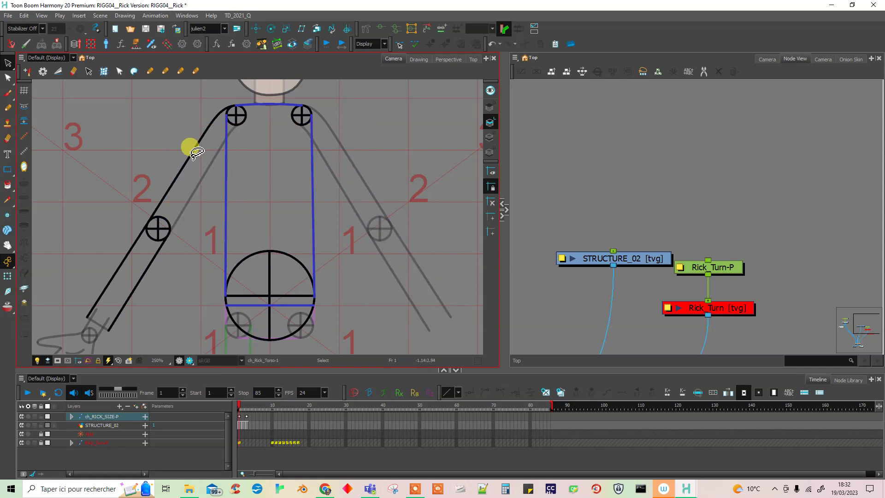
mouse_move(182, 167)
left_mouse_down()
mouse_move(173, 287)
mouse_move(190, 194)
left_mouse_up()
key("Delete")
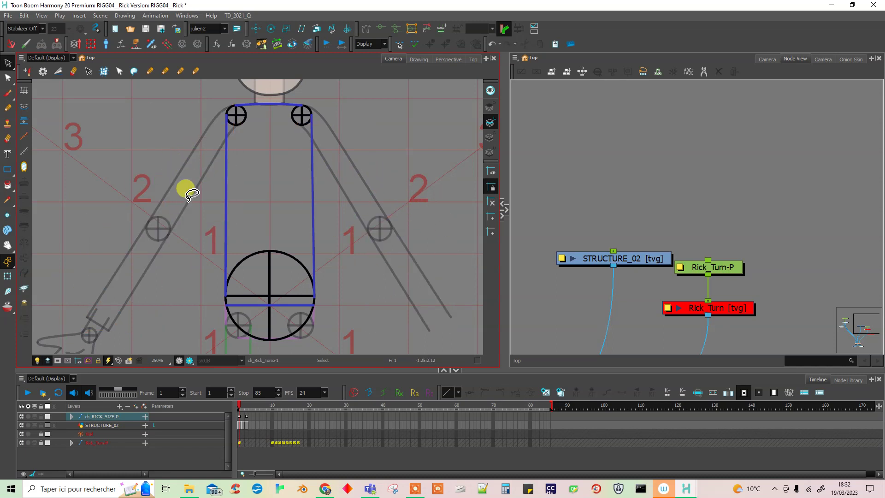
Select the whole handless arm in STRUCTURE_02 and create a drawing from it on ch_Rick_Arm without cutting the source.
left_click_drag(322, 316, 299, 356)
key("space")
left_click_drag(339, 305, 349, 259)
left_click(632, 257)
key("space")
left_click_drag(199, 211, 194, 301)
left_click(246, 175)
mouse_move(193, 322)
left_mouse_down()
mouse_move(221, 189)
mouse_move(221, 221)
mouse_move(270, 244)
left_mouse_up()
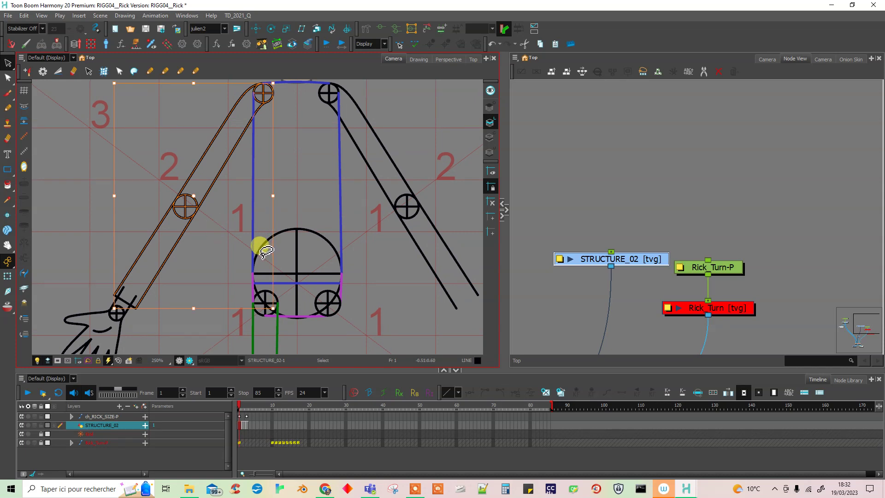
key("F9")
left_click(526, 225)
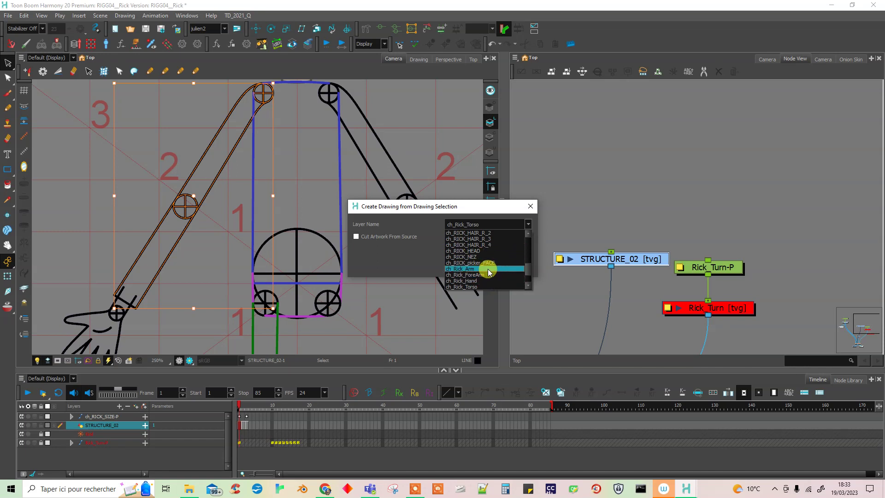
left_click(487, 268)
left_click(480, 256)
left_click(389, 244)
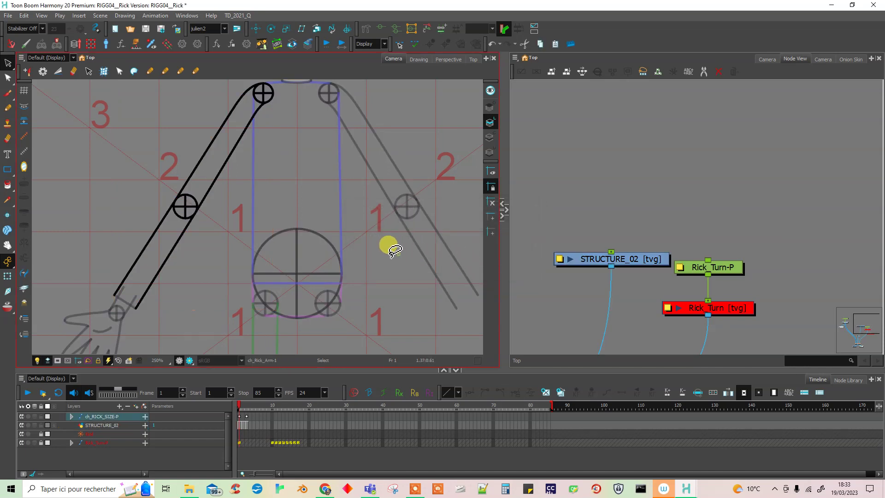
Delete the forearm lines below the elbow circle from the ch_Rick_Arm drawing.
left_click(167, 257)
key("Delete")
left_click(140, 256)
key("Delete")
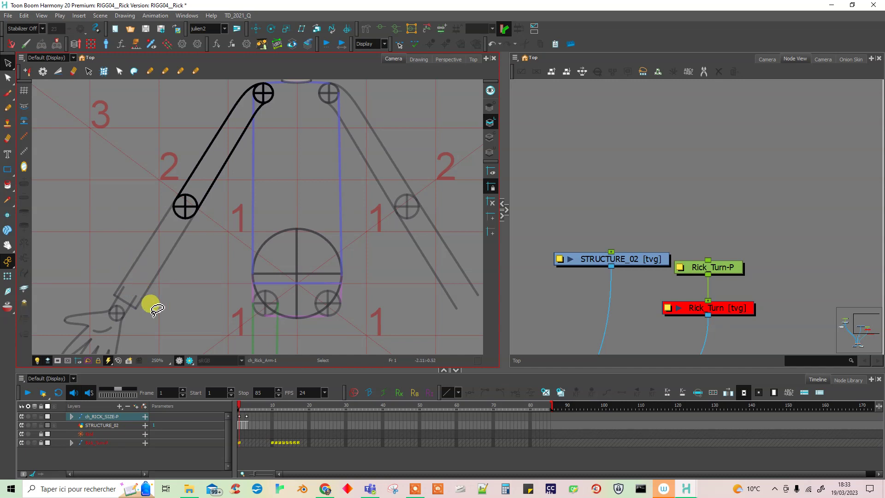
Select the handless arm in STRUCTURE_02 again and create a drawing from it on ch_Rick_ForeArm without cutting the source.
left_click(618, 257)
left_click_drag(152, 187, 175, 286)
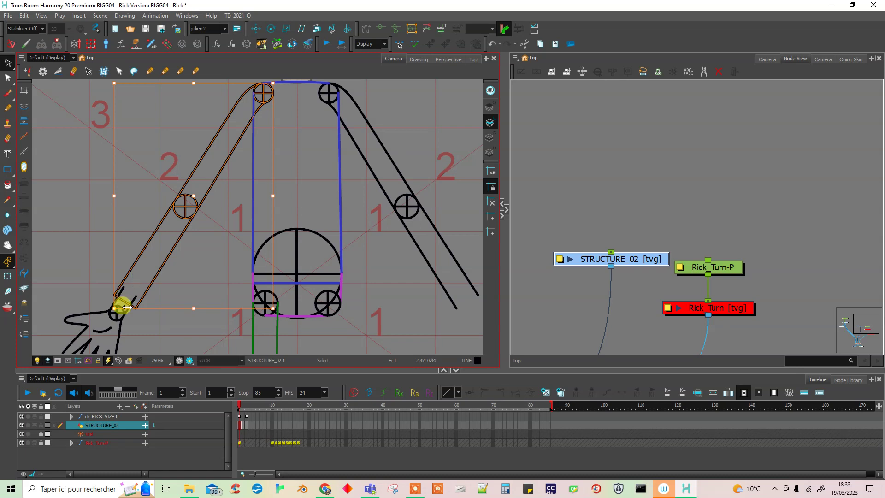
key("F10")
left_click(527, 226)
left_click(500, 271)
left_click(479, 260)
Delete the upper-arm lines and the shoulder circle from the ch_Rick_ForeArm drawing, keeping the elbow circle and forearm.
left_click(215, 187)
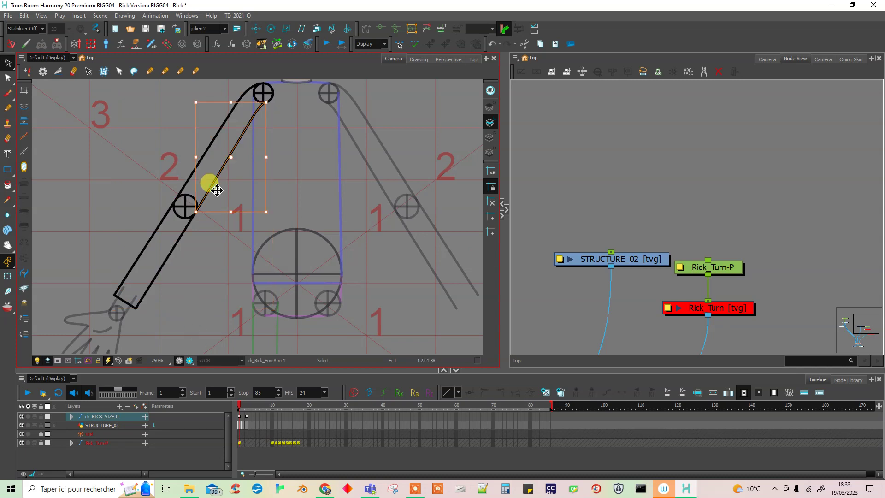
left_click(194, 149)
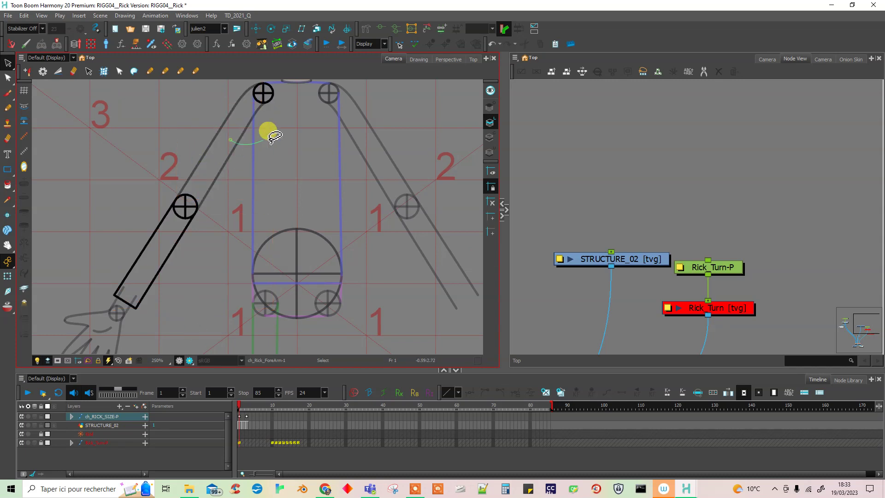
left_click(7, 276)
left_click(133, 304)
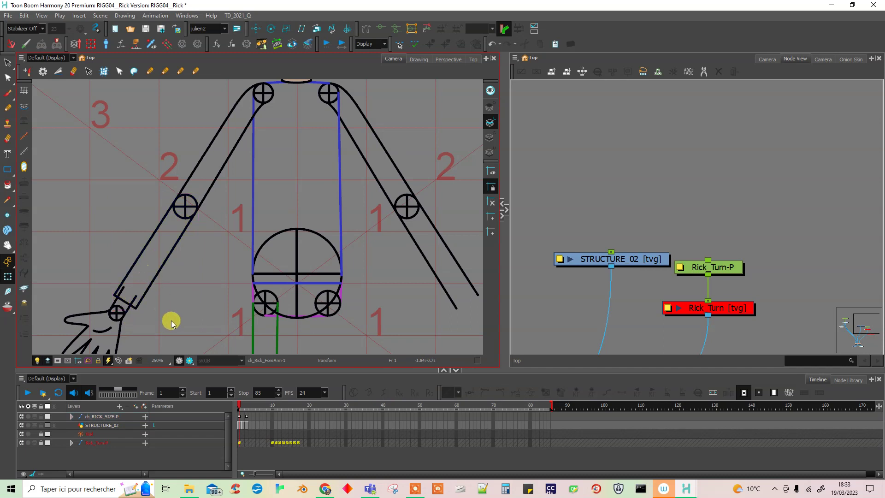
Select the wrist lines and wrist circle in STRUCTURE_02 and create a drawing from them on ch_Rick_Wrist without cutting the source.
left_click(618, 258)
left_click(8, 63)
left_click(119, 299)
left_click_drag(120, 313, 120, 306)
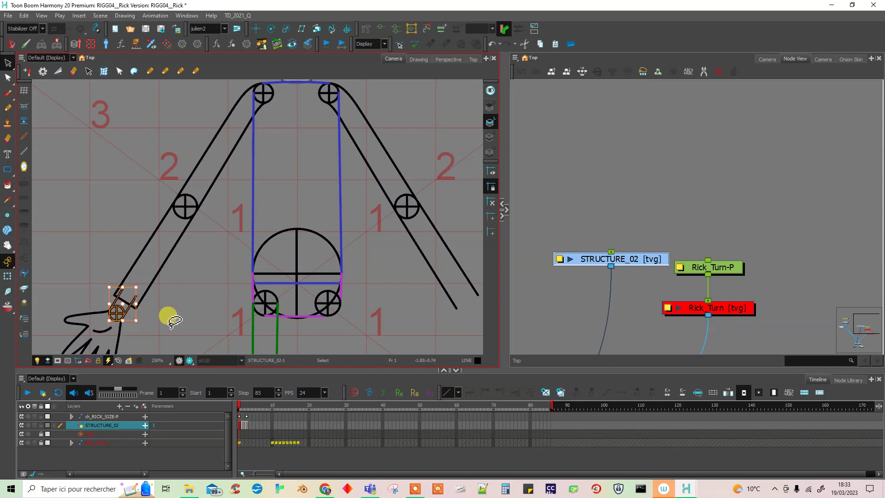
key("F9")
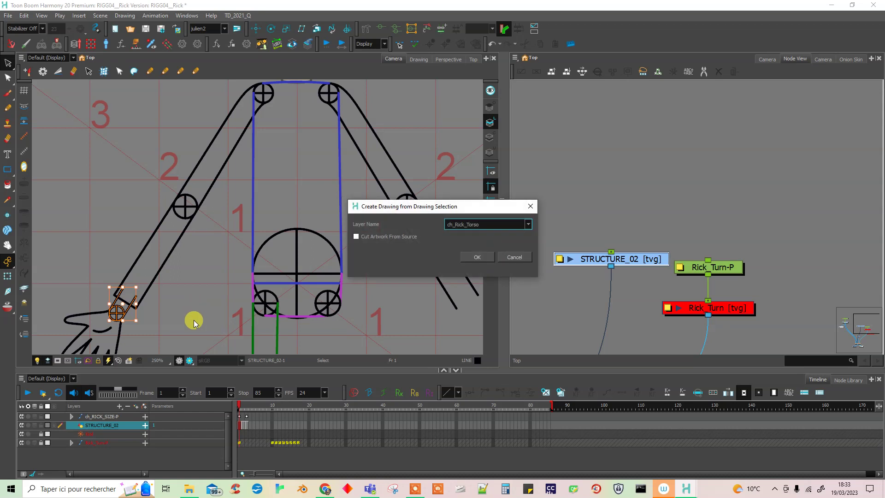
left_click(527, 224)
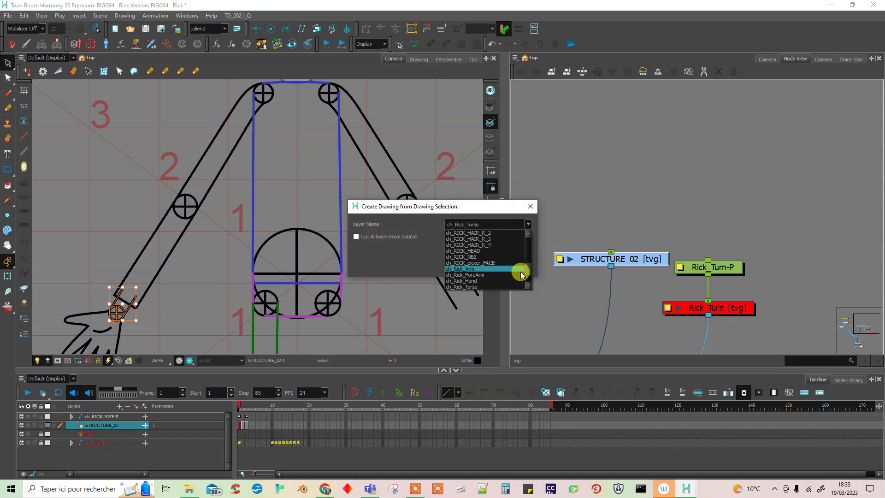
scroll(525, 271, "down", 2)
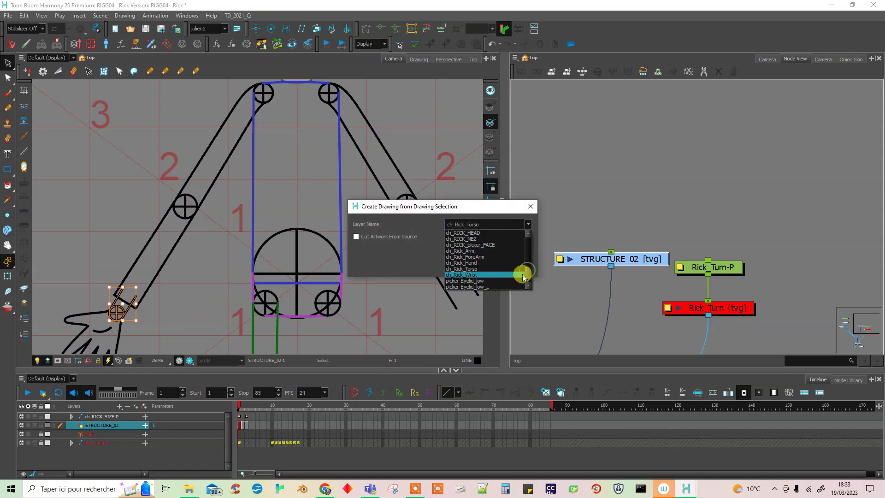
left_click(500, 276)
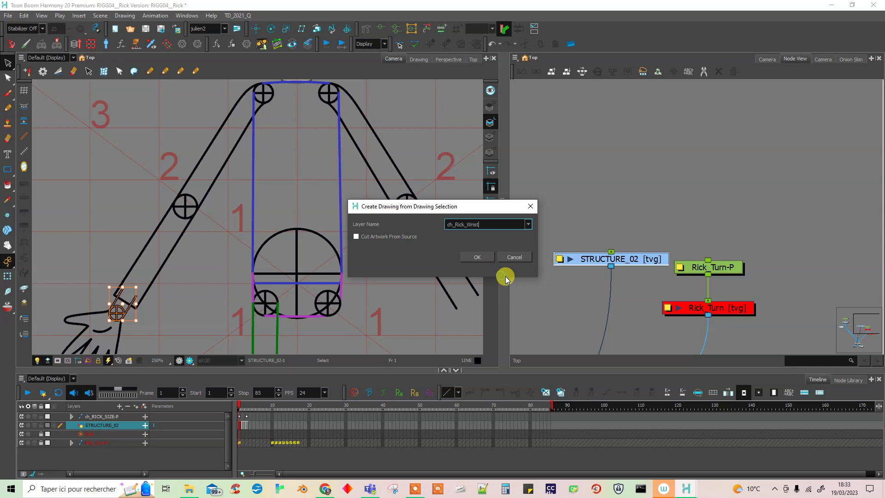
left_click(476, 259)
left_click(616, 306)
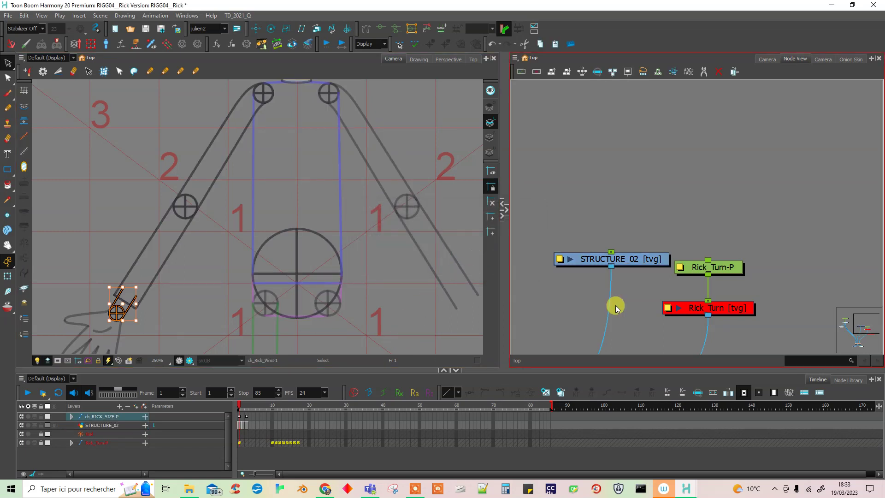
Select the hand together with its wrist circle in STRUCTURE_02 and create a drawing from them on ch_Rick_Hand without cutting the source.
left_click(619, 258)
left_click_drag(171, 310, 220, 250)
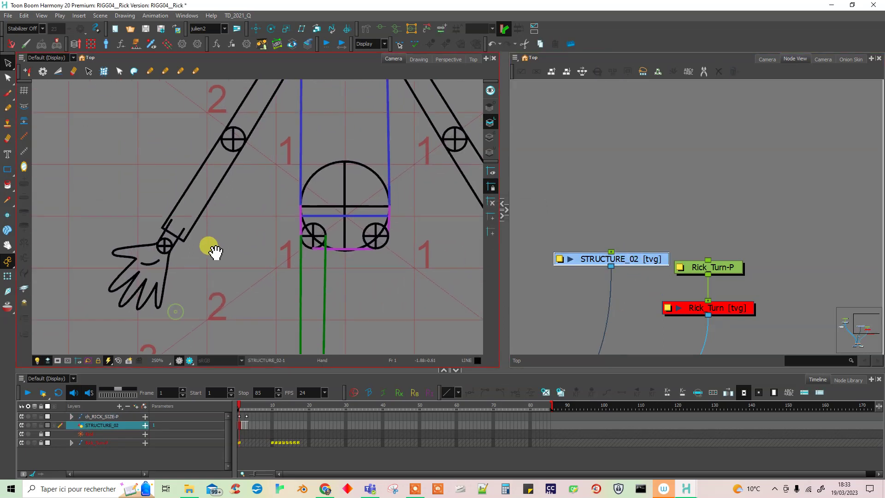
mouse_move(172, 278)
left_mouse_down()
mouse_move(97, 282)
mouse_move(168, 306)
left_mouse_up()
mouse_move(162, 243)
left_mouse_down()
mouse_move(148, 251)
mouse_move(166, 241)
mouse_move(159, 258)
left_mouse_up()
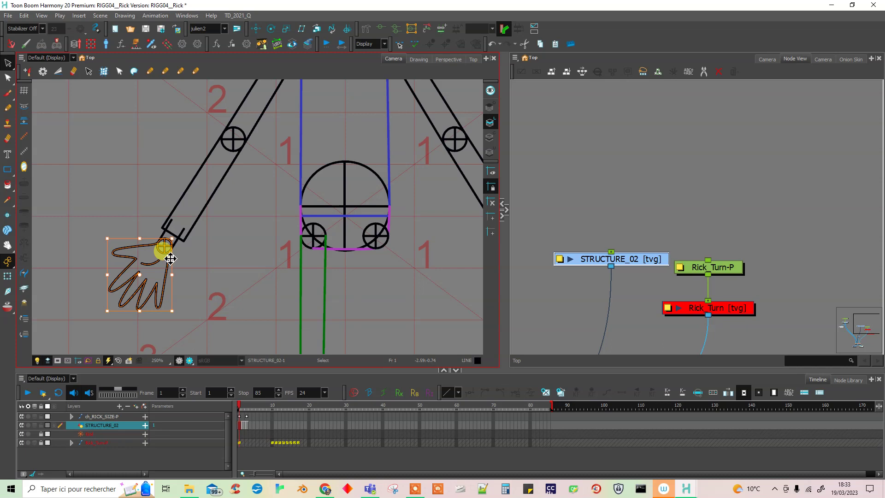
key("ctrl+shift+d")
left_click(528, 227)
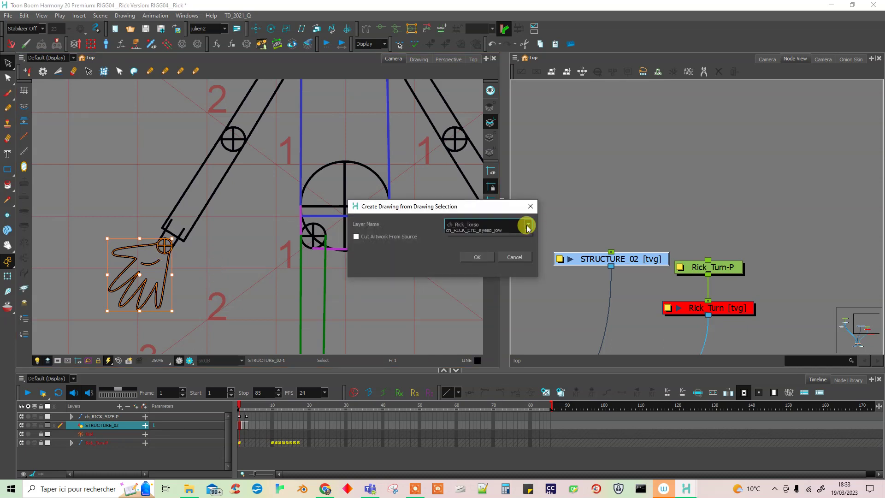
left_click(499, 277)
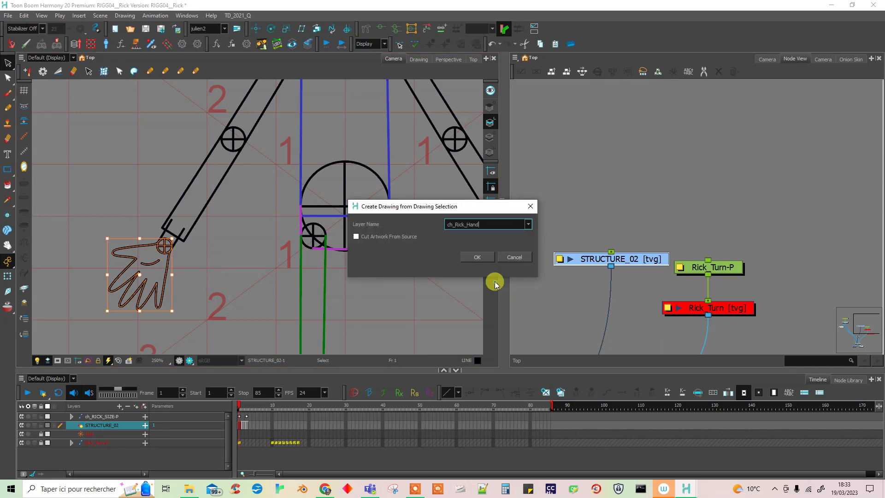
left_click(476, 256)
left_click(645, 207)
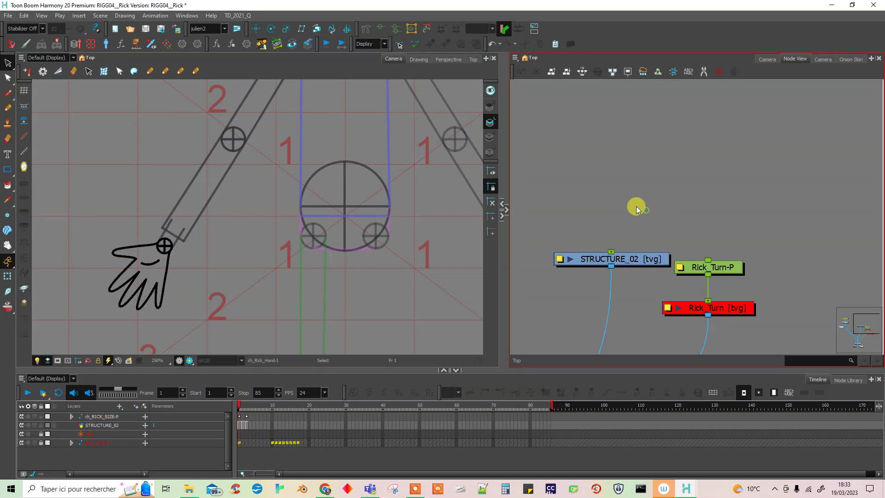
Disconnect the STRUCTURE_02 node's output in the Top network and disable the node.
left_click(635, 261)
left_click(610, 303)
key("Delete")
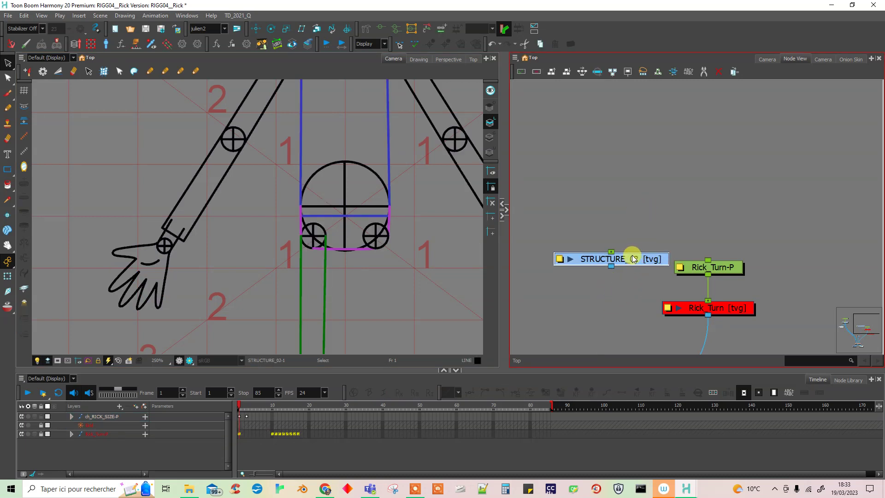
left_click(608, 302)
Pick the upper-arm artwork in the camera view and locate its ch_Rick_Arm node inside the ch_RICK_G group.
mouse_move(306, 241)
left_mouse_down()
mouse_move(298, 307)
mouse_move(261, 280)
mouse_move(263, 268)
left_mouse_up()
left_click(8, 276)
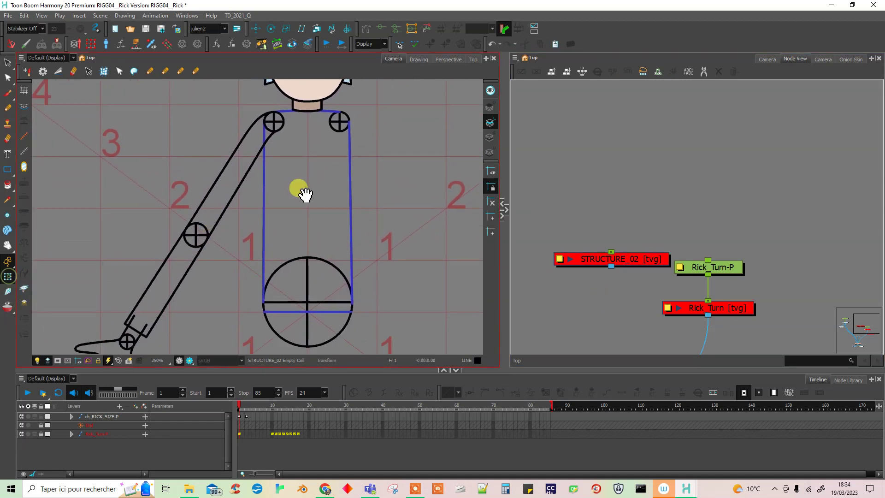
left_click_drag(305, 194, 301, 222)
left_click(219, 240)
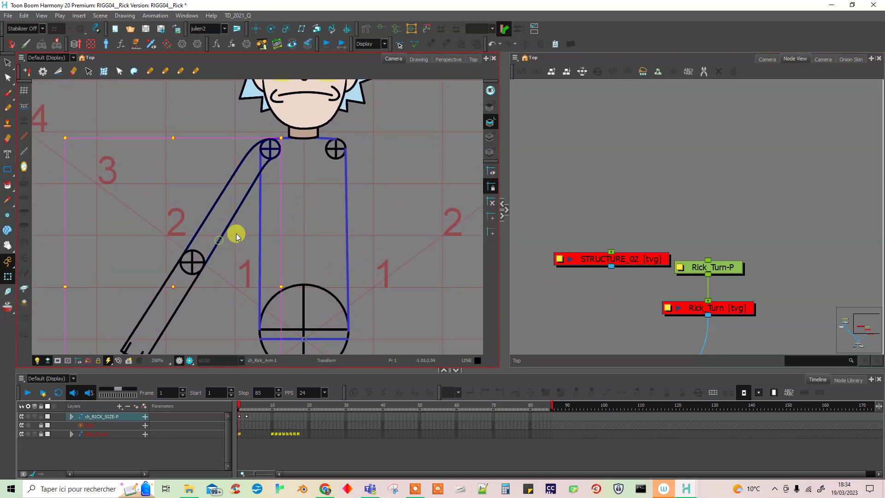
key("o")
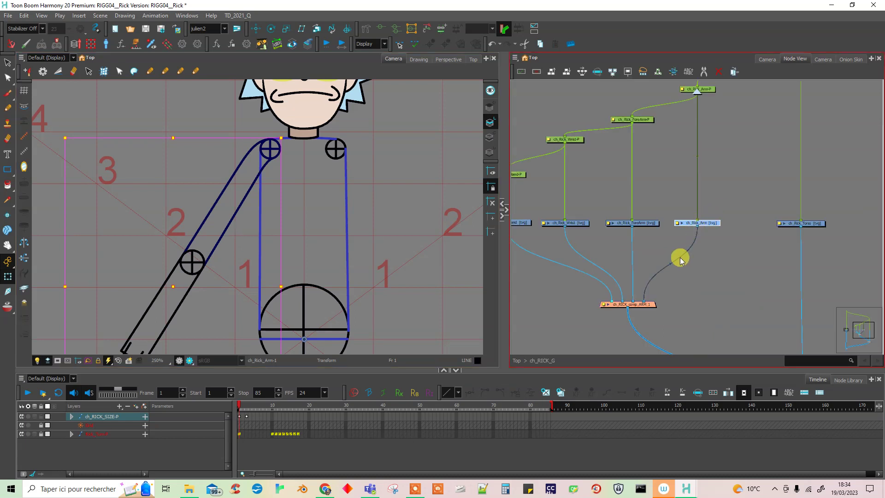
left_click(8, 62)
key("space")
left_click_drag(285, 206, 272, 239)
Place the pivot of the ch_Rick_Arm-P peg at the centre of the shoulder circle using the Translate tool.
left_click(658, 169)
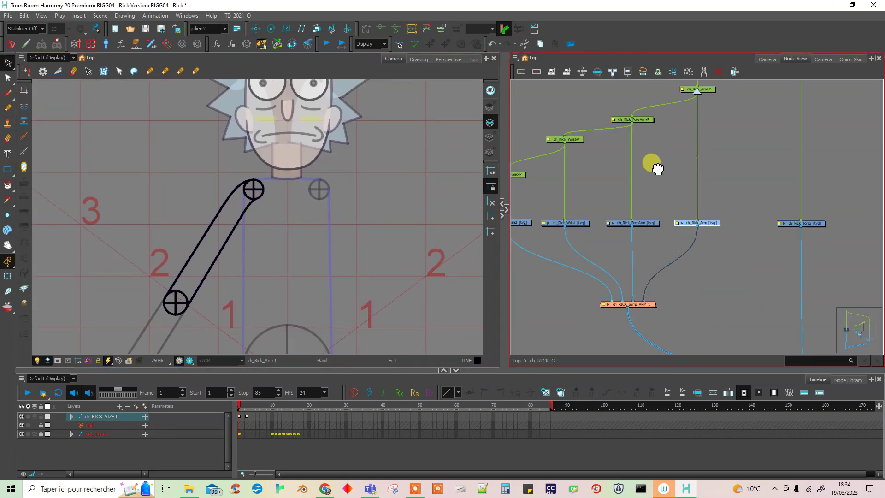
left_click_drag(658, 169, 717, 190)
left_click(9, 276)
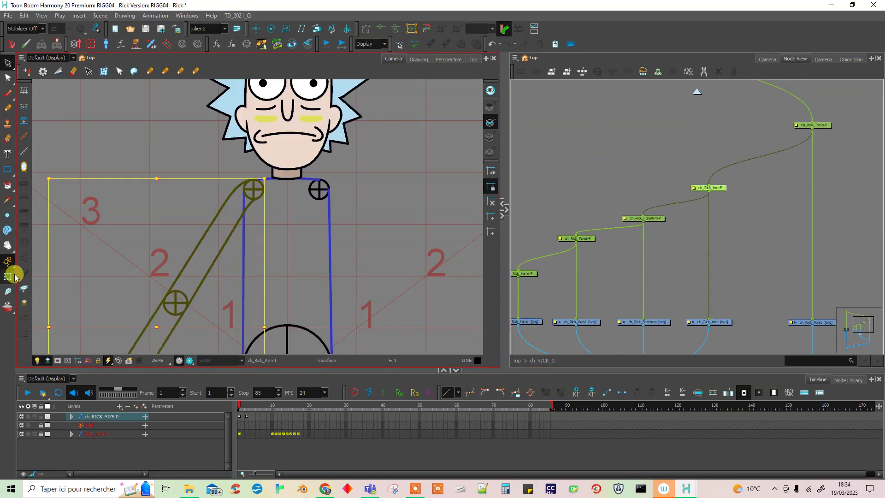
left_click(258, 31)
left_click_drag(327, 294, 325, 243)
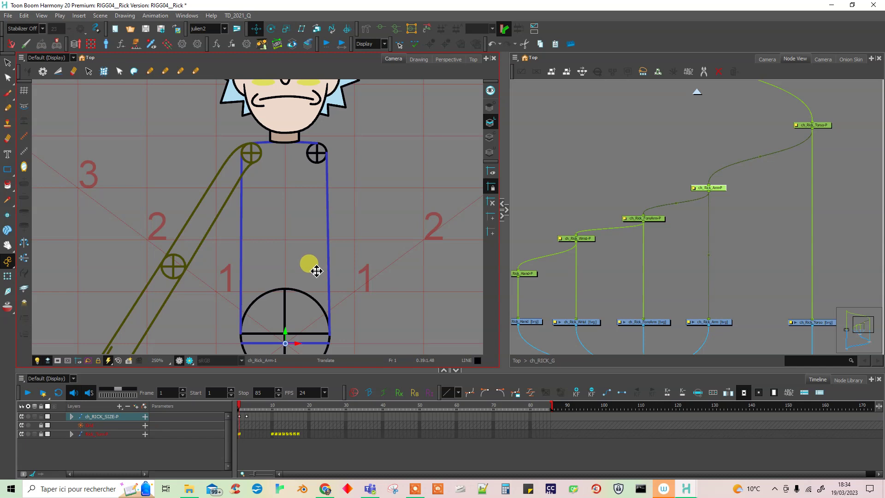
scroll(316, 271, "down", 3)
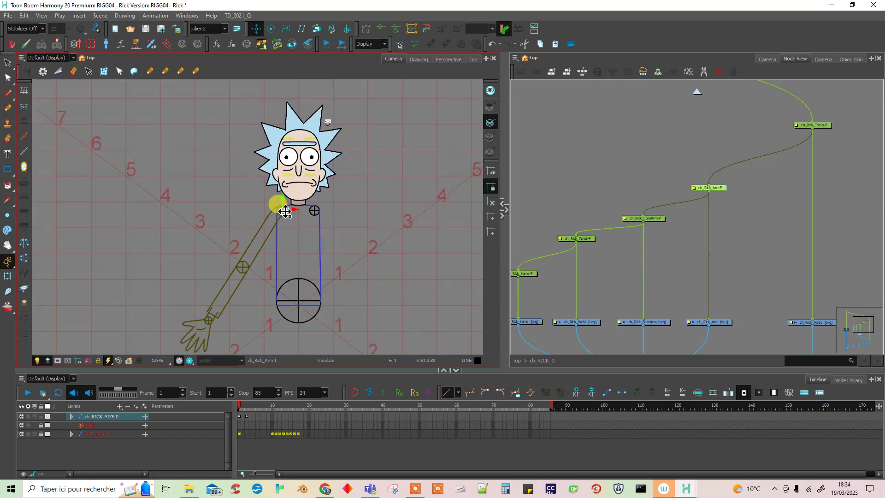
scroll(285, 211, "up", 6)
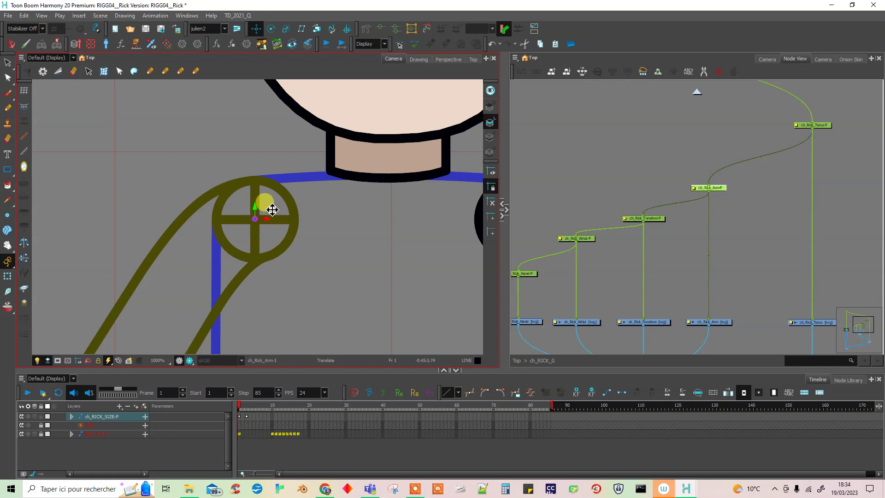
Place the pivot of the ch_Rick_ForeArm-P peg at the centre of the elbow circle.
left_click(656, 218)
scroll(263, 263, "down", 6)
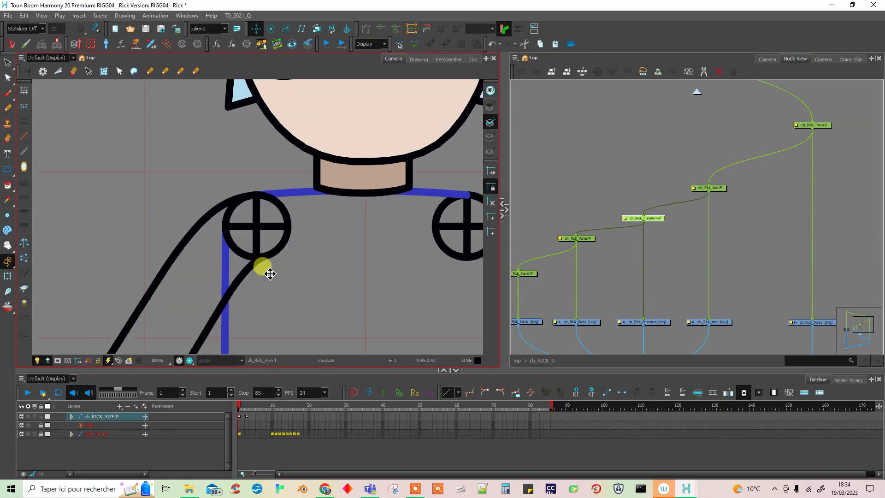
mouse_move(317, 322)
left_mouse_down()
mouse_move(310, 247)
mouse_move(253, 223)
mouse_move(121, 113)
left_mouse_up()
scroll(313, 259, "up", 4)
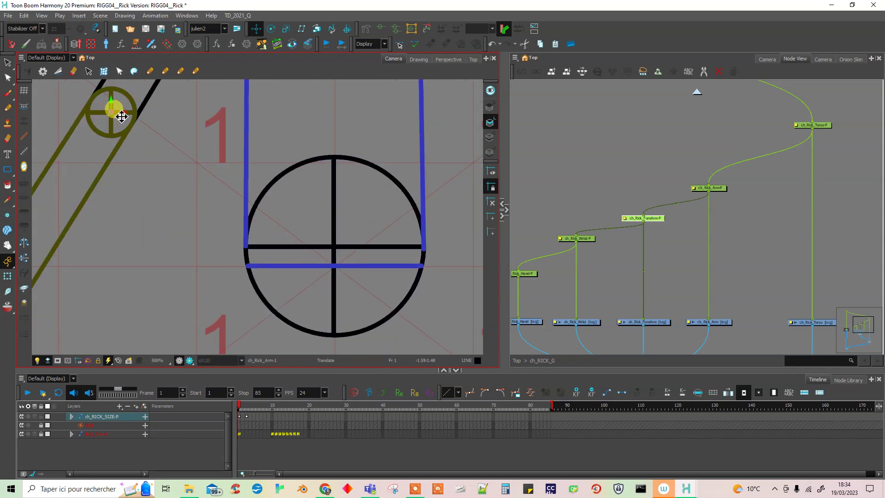
scroll(255, 261, "down", 3)
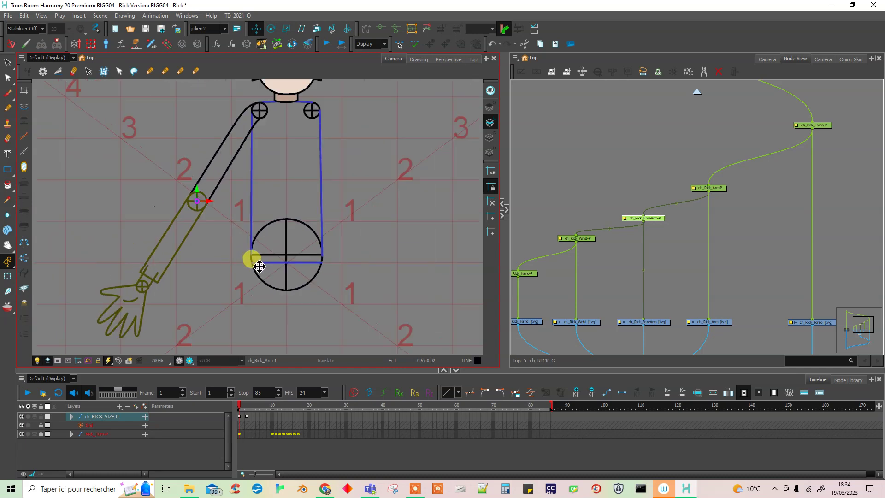
Place the pivot of the ch_Rick_Wrist-P peg at the wrist, near the lower end of the forearm.
scroll(259, 266, "down", 2)
left_click(584, 238)
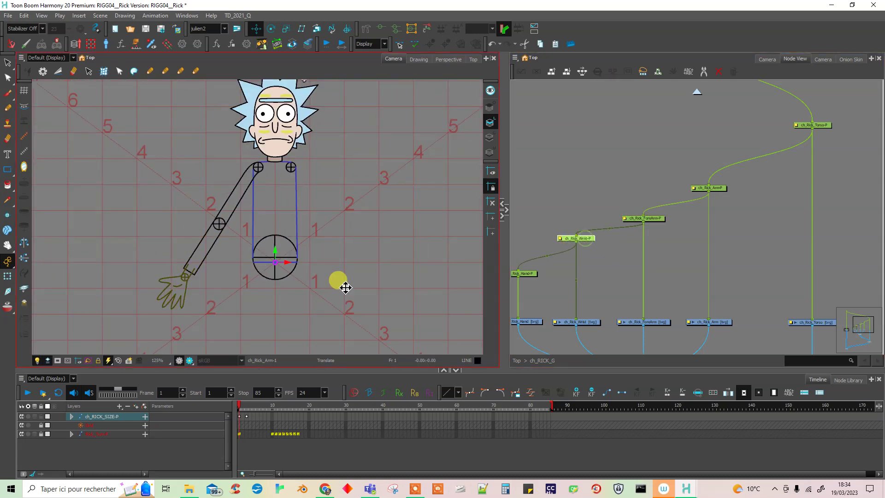
left_click_drag(273, 260, 192, 264)
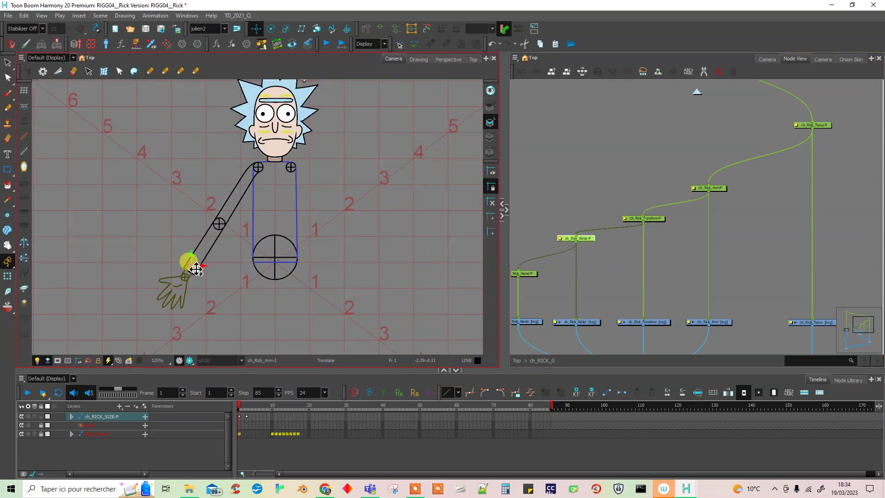
scroll(199, 267, "up", 2)
scroll(201, 278, "up", 7)
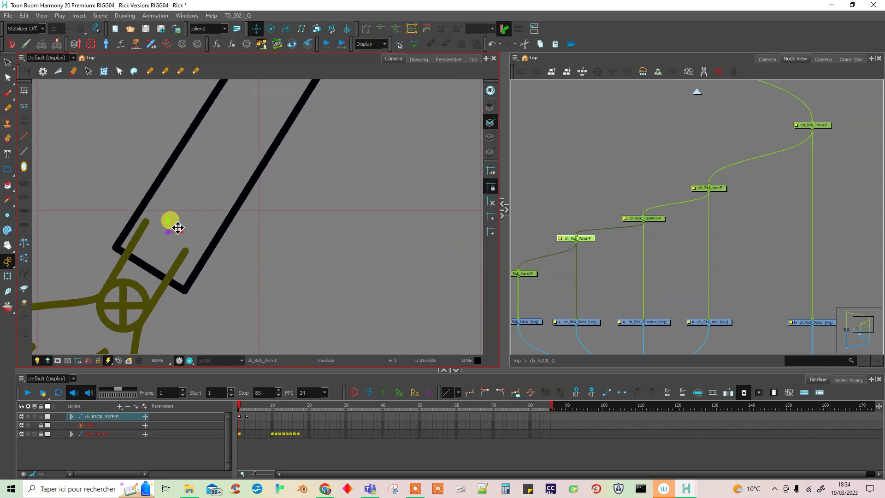
Place the pivot of the ch_Rick_Hand-P peg at the centre of the wrist circle.
left_click(521, 272)
scroll(296, 281, "down", 7)
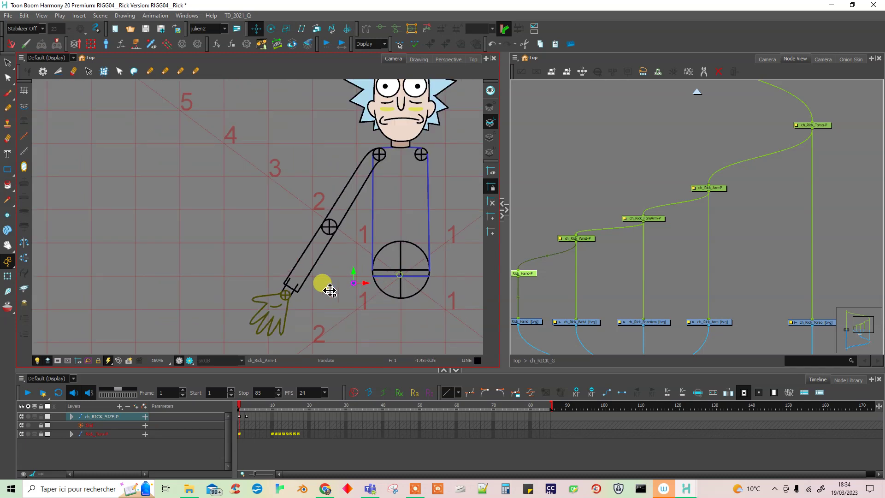
scroll(290, 296, "up", 9)
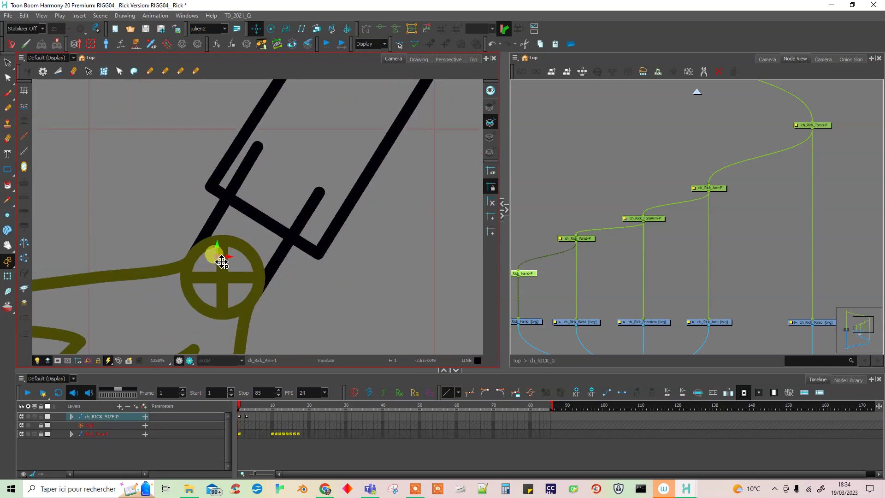
left_click_drag(222, 262, 228, 282)
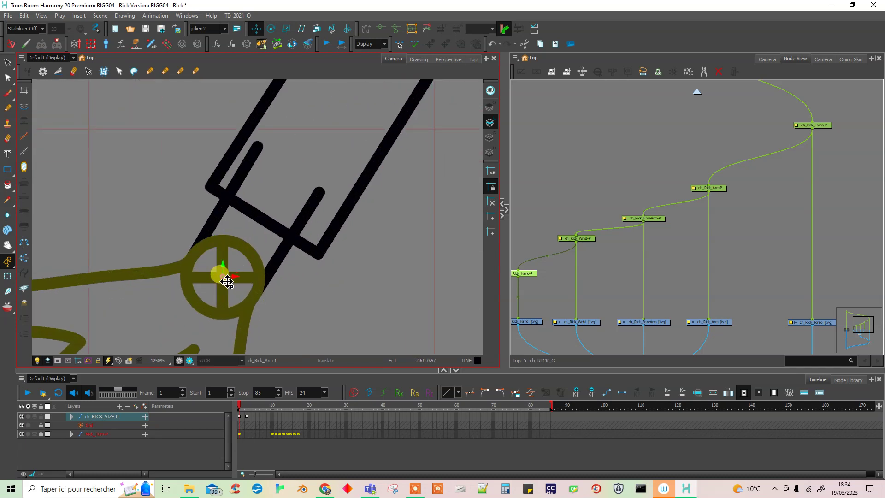
Place the pivot of the ch_Rick_Torso-P peg on the crossing of the lines in the pelvis circle.
scroll(255, 281, "down", 10)
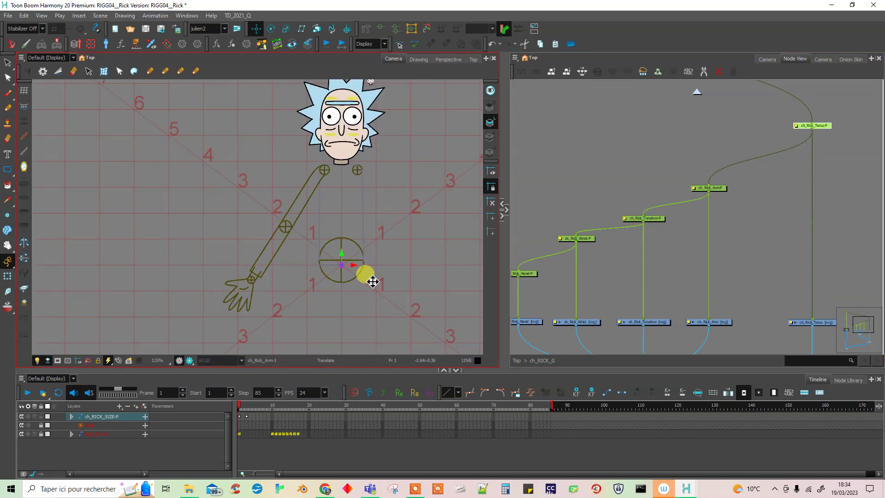
left_click_drag(373, 282, 324, 232)
scroll(351, 263, "up", 8)
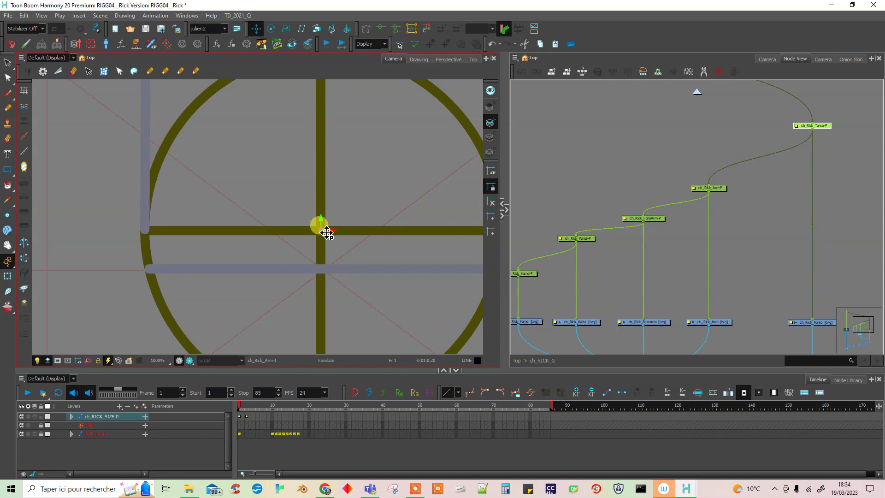
scroll(330, 234, "down", 10)
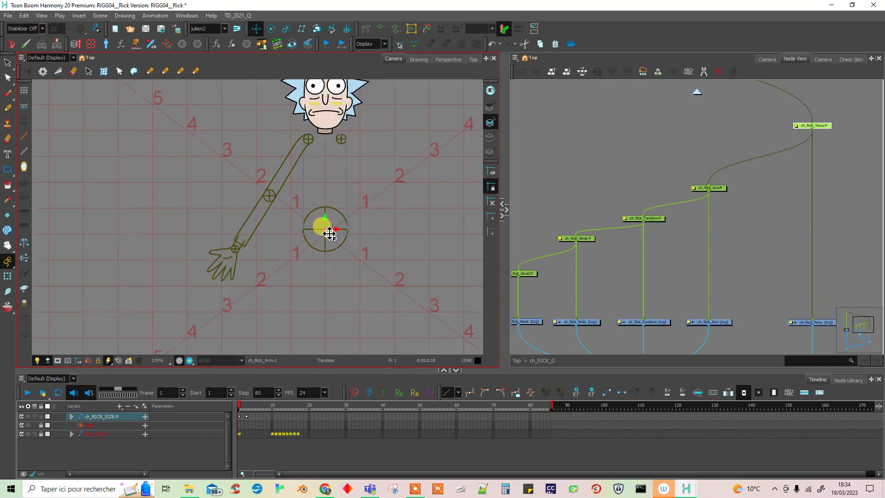
Switch to the Transform tool and clear the node selection.
left_click(7, 276)
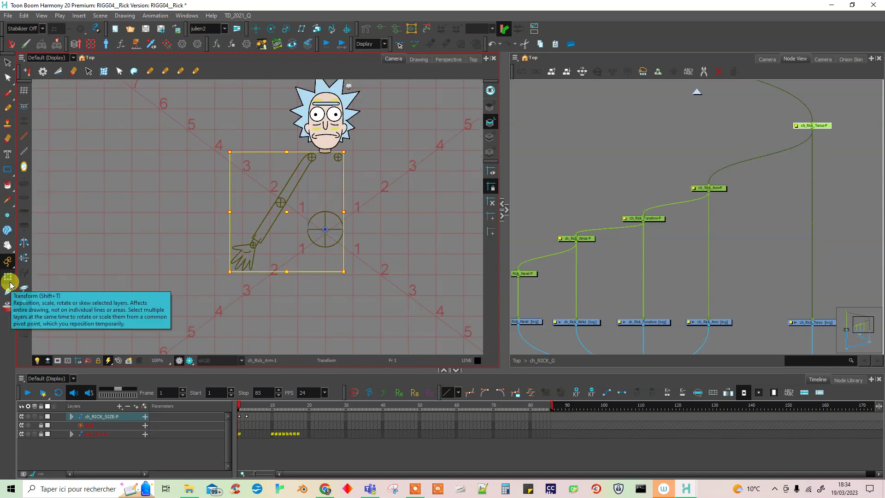
left_click(669, 273)
left_click_drag(357, 251, 313, 272)
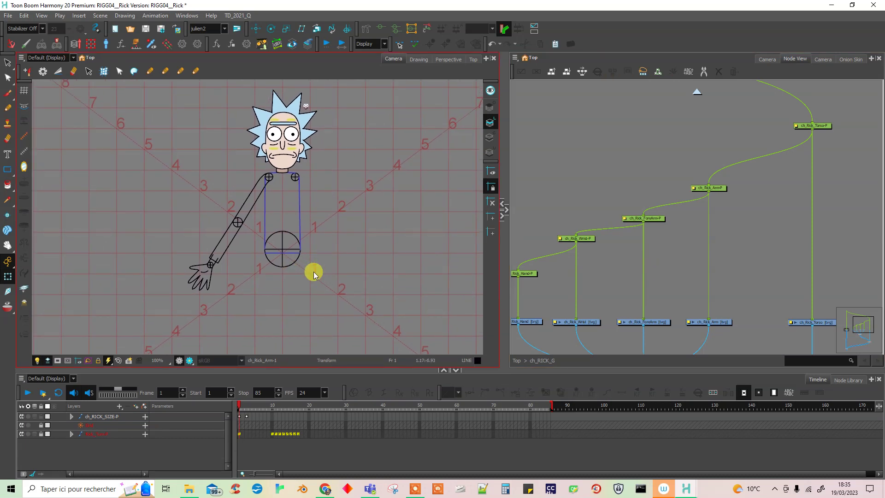
left_click(601, 272)
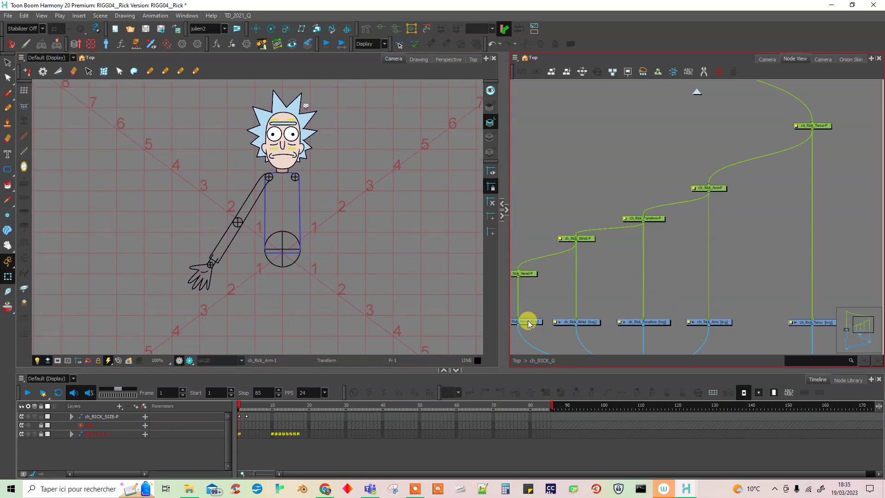
Delete the cross and the shoulder-circle arc inside the arm outline from the ch_Rick_Arm drawing using the Contour Editor.
left_click(719, 323)
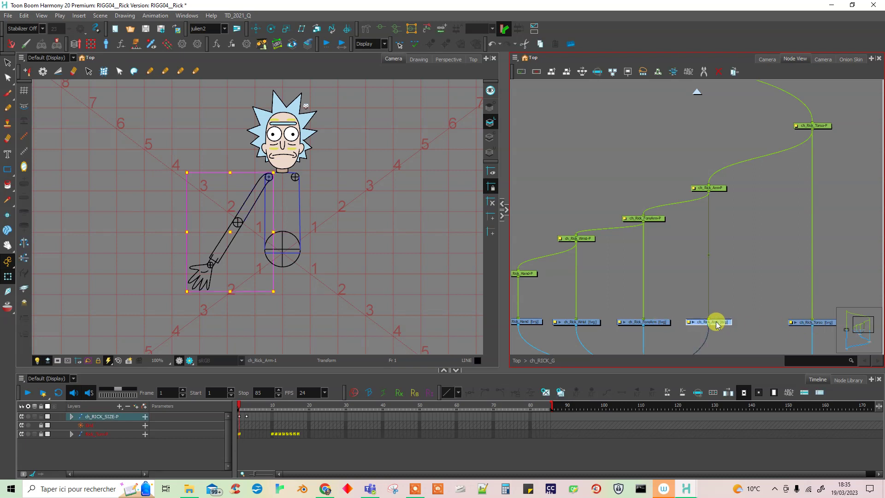
left_click(7, 62)
scroll(288, 187, "up", 4)
scroll(288, 189, "up", 2)
left_click_drag(267, 164, 293, 265)
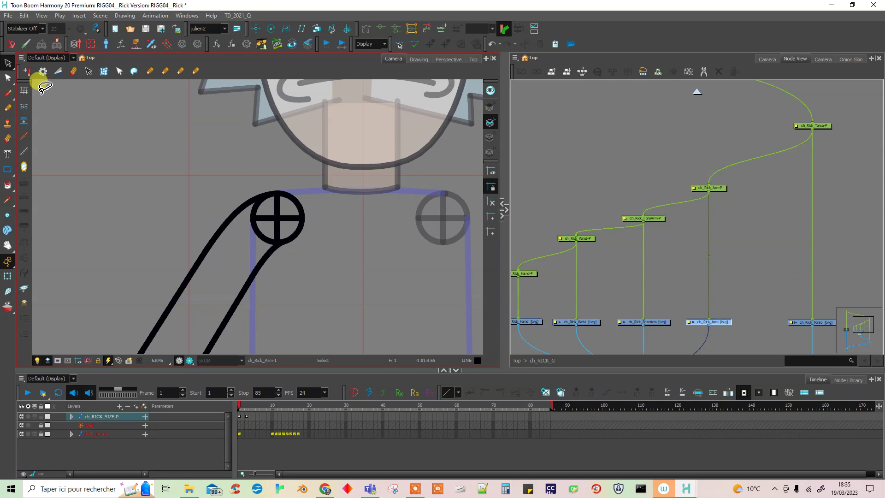
left_click(8, 77)
left_click(256, 202)
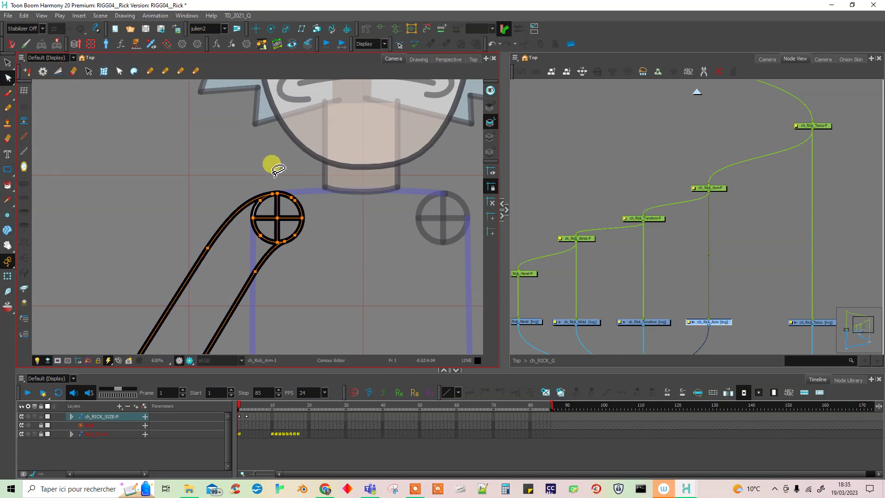
left_click_drag(270, 208, 273, 205)
left_click(268, 224)
left_click(255, 229)
key("Delete")
left_click(268, 241)
key("Delete")
left_click(261, 235)
key("Delete")
left_click(277, 225)
key("Delete")
left_click(280, 241)
key("space")
mouse_move(250, 300)
left_mouse_down()
mouse_move(259, 221)
mouse_move(318, 165)
left_mouse_up()
left_click_drag(261, 259, 314, 179)
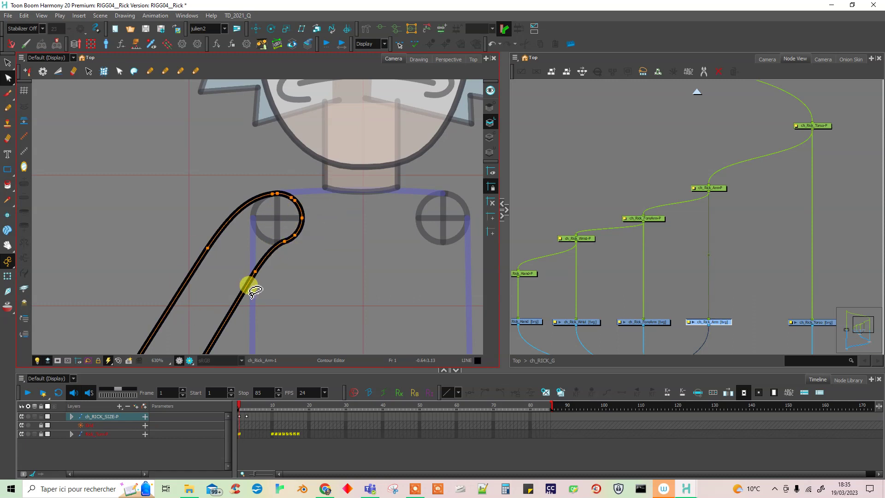
Clean the elbow end of the ch_Rick_Arm drawing, leaving only its rounded outer contour.
left_click(223, 238)
mouse_move(233, 240)
left_mouse_down()
mouse_move(260, 273)
mouse_move(223, 236)
mouse_move(241, 237)
mouse_move(235, 262)
mouse_move(217, 267)
mouse_move(229, 282)
mouse_move(282, 253)
mouse_move(210, 251)
left_mouse_up()
left_click(210, 248)
left_click(280, 295)
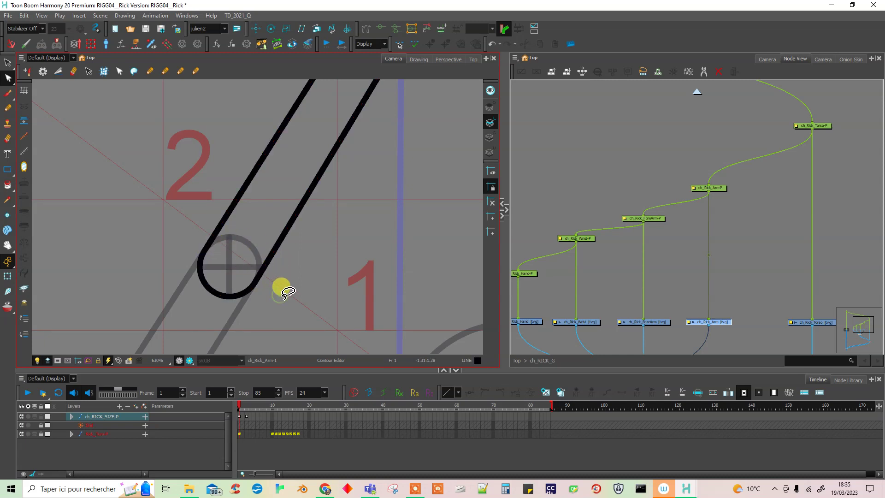
Remove the elbow circle's inner construction lines from the ch_Rick_ForeArm drawing.
left_click(654, 320)
left_click(222, 263)
left_click(198, 270)
left_click_drag(205, 269, 363, 148)
left_click(225, 274)
key("space")
mouse_move(258, 265)
left_mouse_down()
mouse_move(296, 227)
mouse_move(257, 203)
left_mouse_up()
Remove the cross and the upper arc of the joint circle from the ch_Rick_Wrist drawing, leaving a rounded end.
left_click(579, 322)
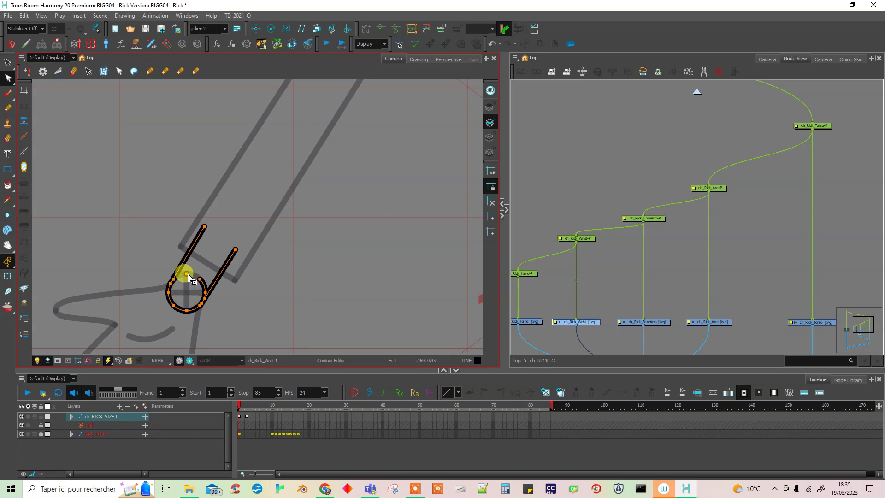
left_click(200, 279)
key("Delete")
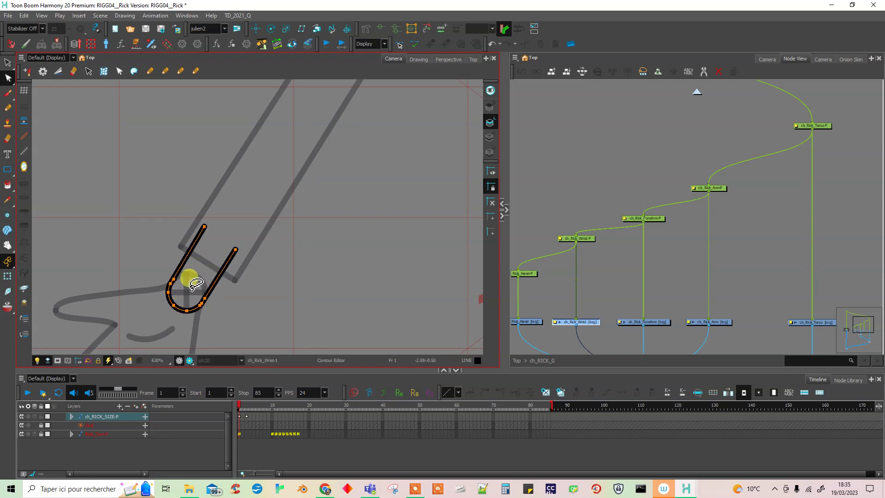
scroll(191, 285, "up", 3)
left_click(140, 259)
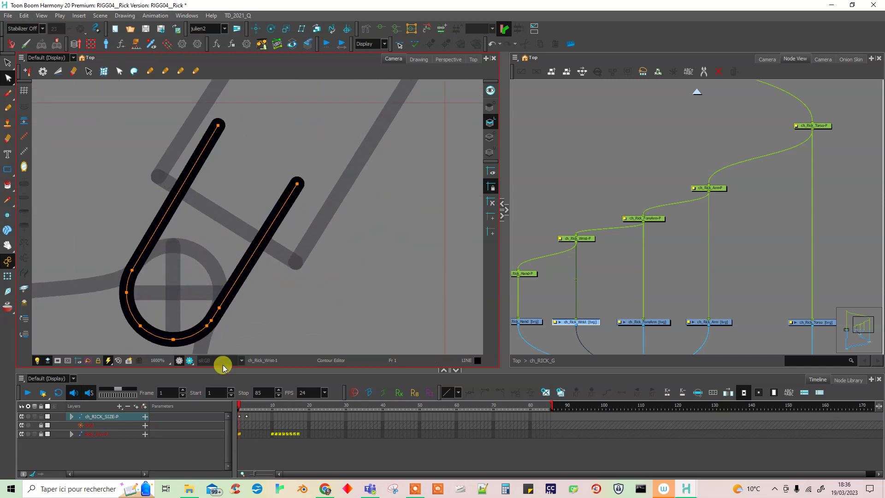
Copy the wrist circle and cross from the ch_Rick_Hand drawing's line art into its underlay art.
left_click(526, 321)
left_click(171, 275)
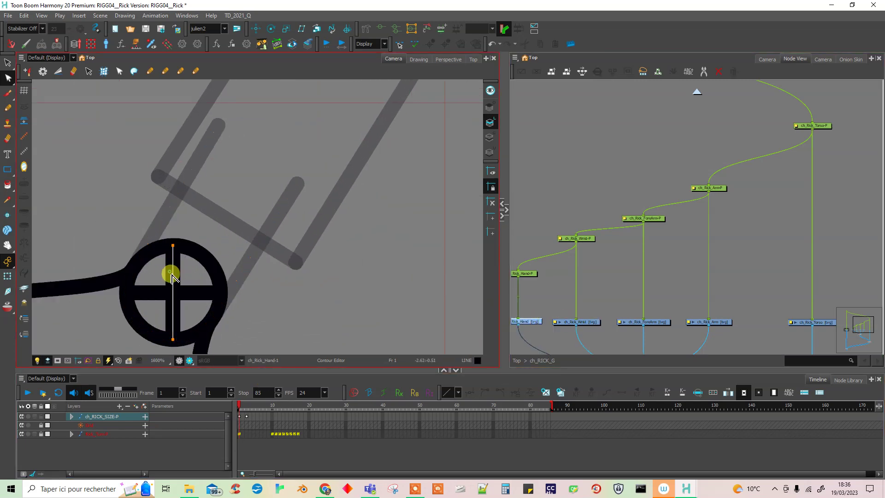
scroll(253, 301, "down", 2)
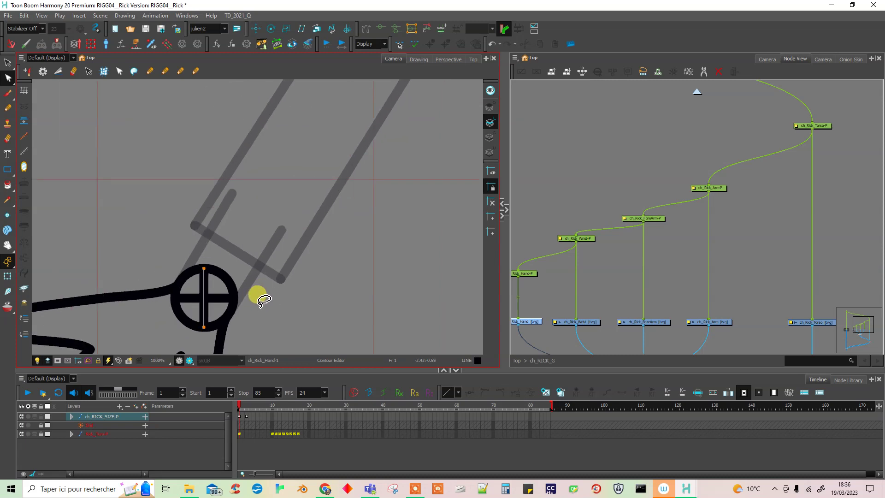
key("alt+s")
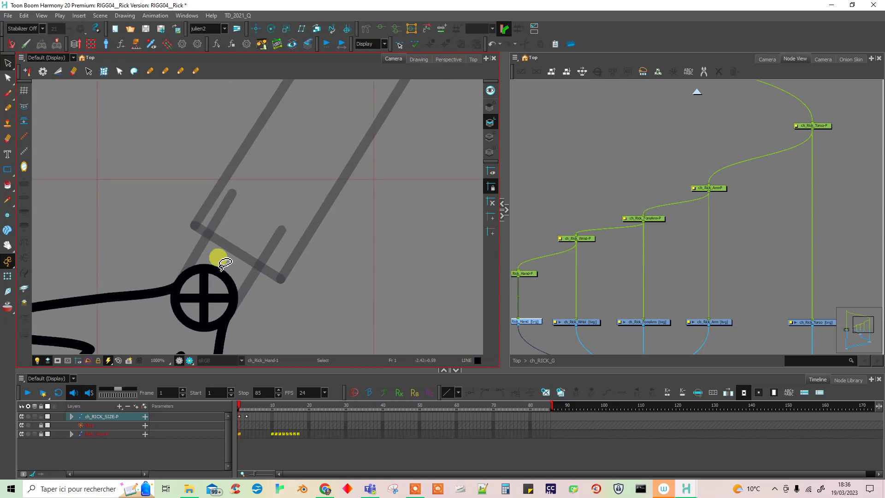
left_click(188, 317)
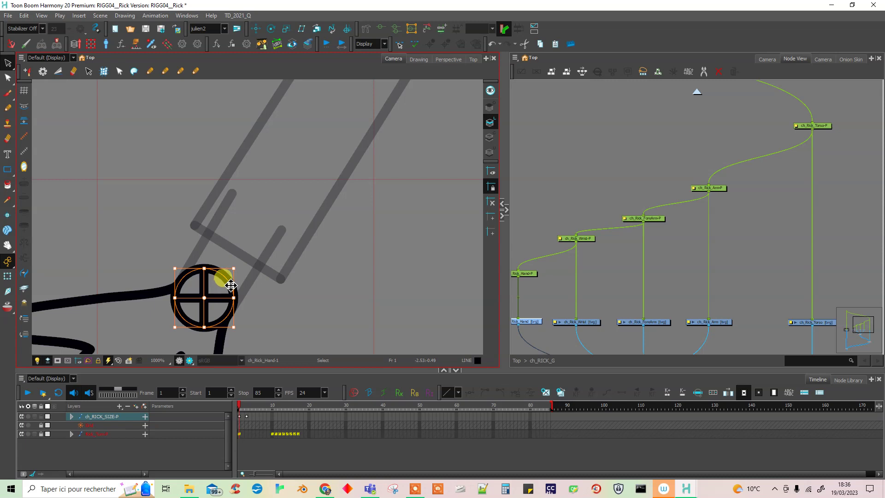
key("ctrl+c")
left_click(491, 152)
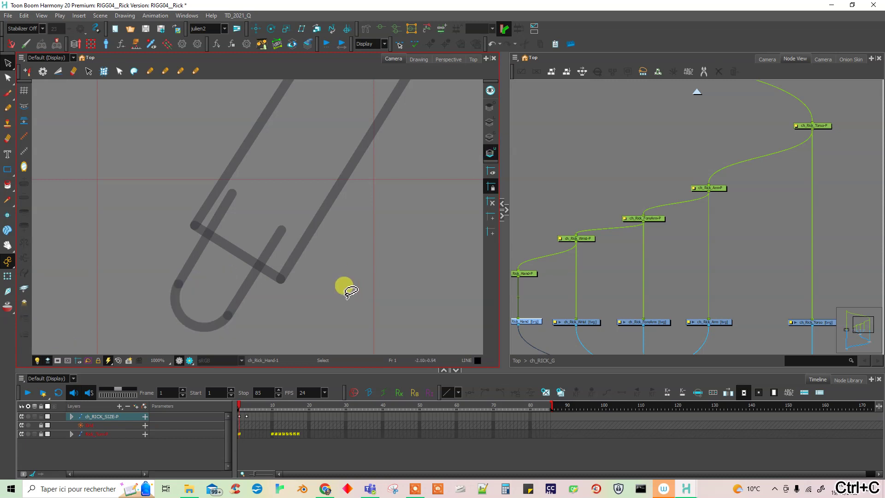
key("ctrl+v")
left_click(361, 283)
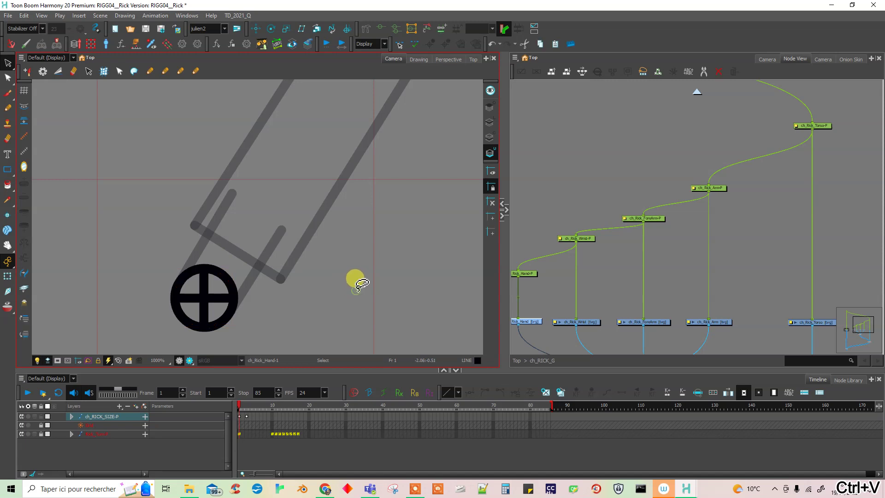
Disable Underlay Art in the drawing properties of the ch_Rick_Hand node.
left_click_drag(535, 325, 601, 326)
double_click(563, 323)
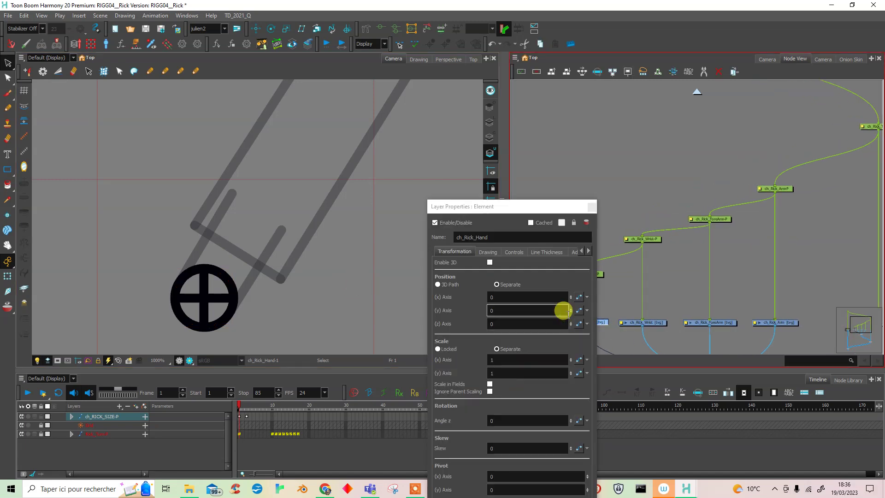
left_click(489, 251)
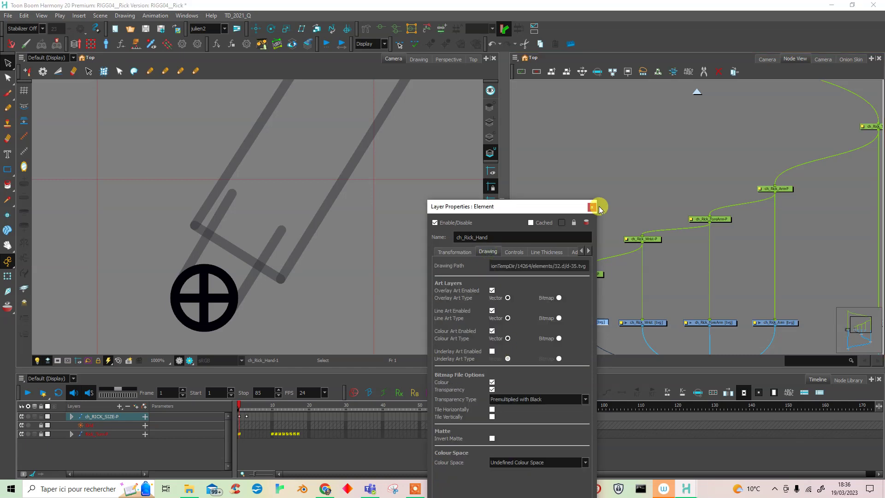
left_click(592, 207)
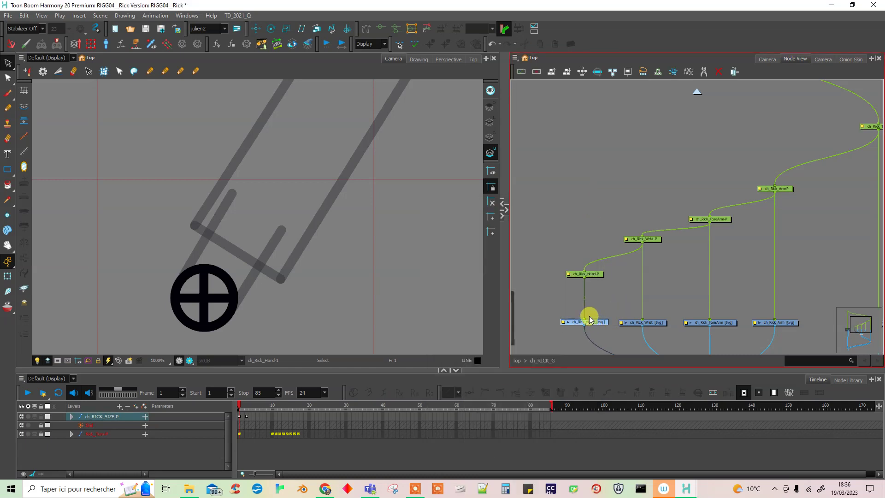
Delete both cross lines of the wrist circle from the line art of the ch_Rick_Hand drawing.
left_click(490, 122)
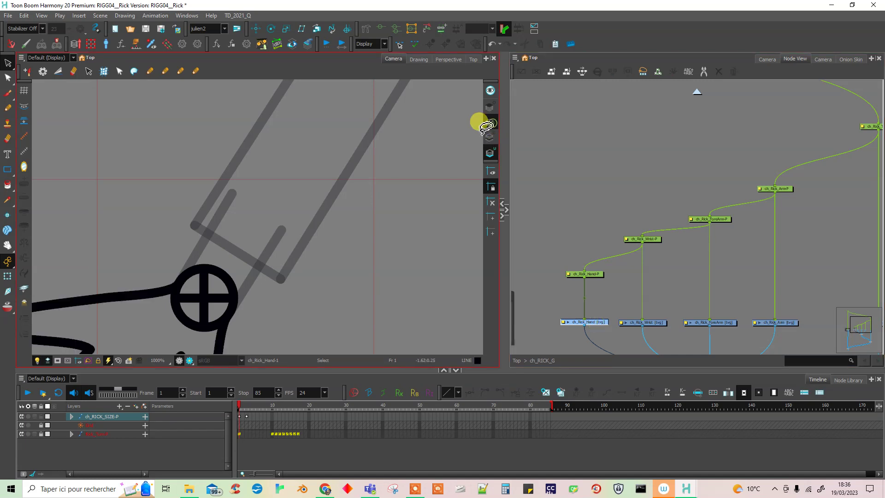
left_click(14, 81)
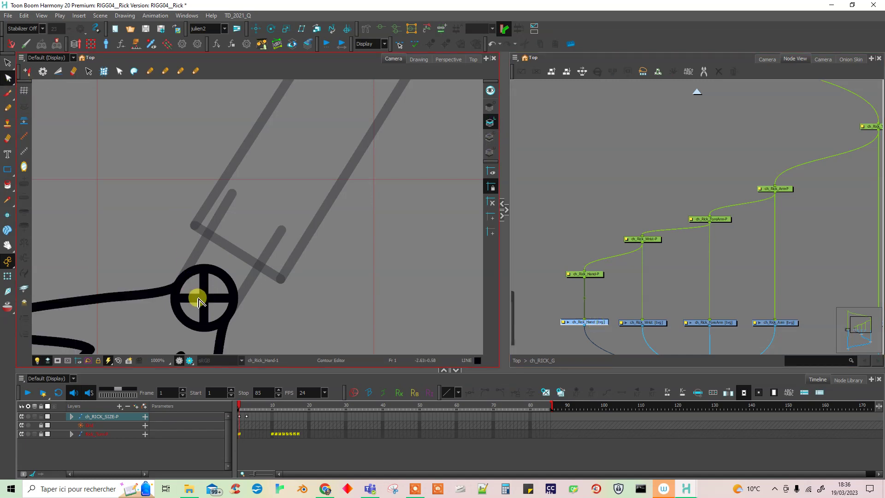
scroll(197, 299, "up", 1)
left_click(217, 302)
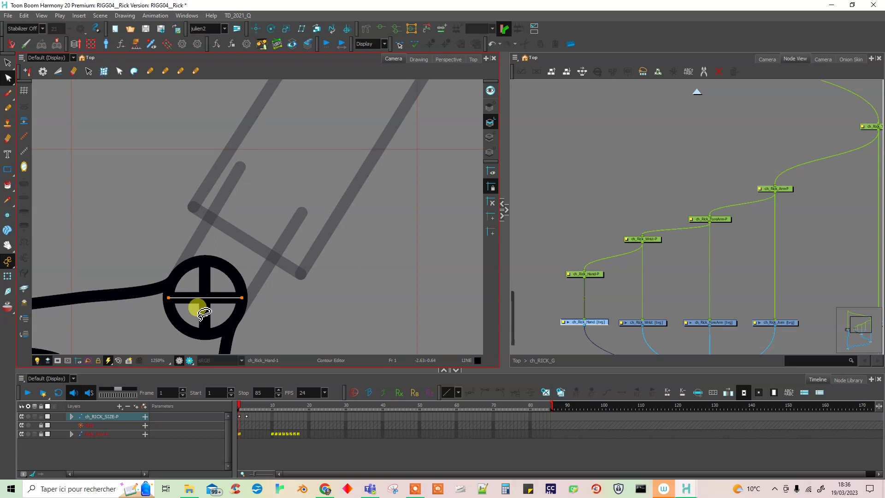
key("Delete")
left_click(203, 293)
key("Delete")
Delete the lower arc of the wrist circle and its leftover point from the ch_Rick_Hand drawing's line art.
left_click_drag(169, 307, 217, 336)
left_click(218, 333)
key("Delete")
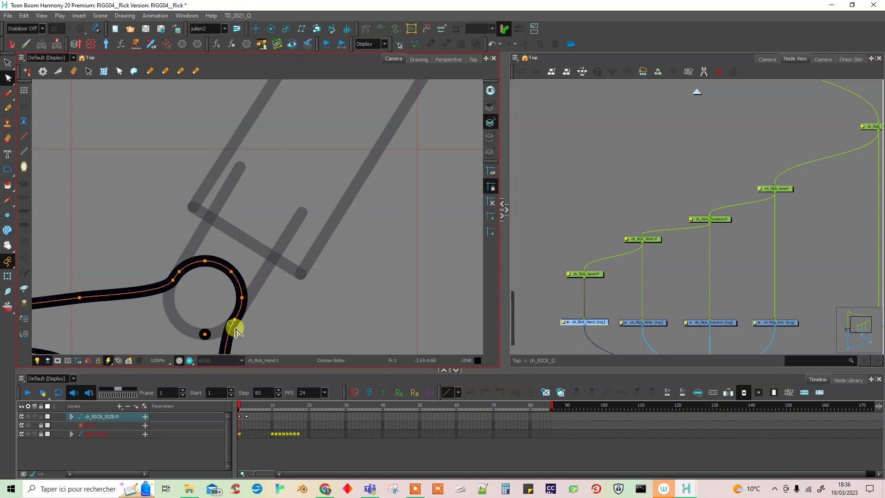
left_click(211, 321)
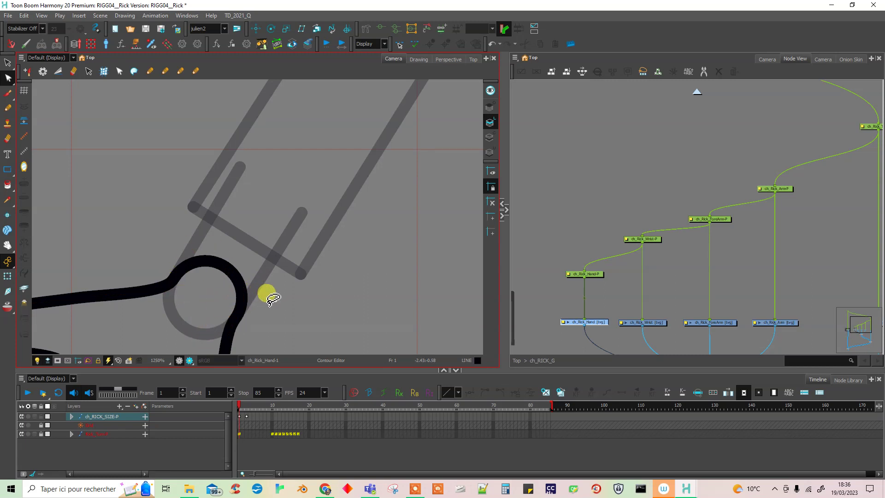
scroll(269, 300, "down", 2)
scroll(265, 298, "down", 2)
scroll(326, 271, "up", 1)
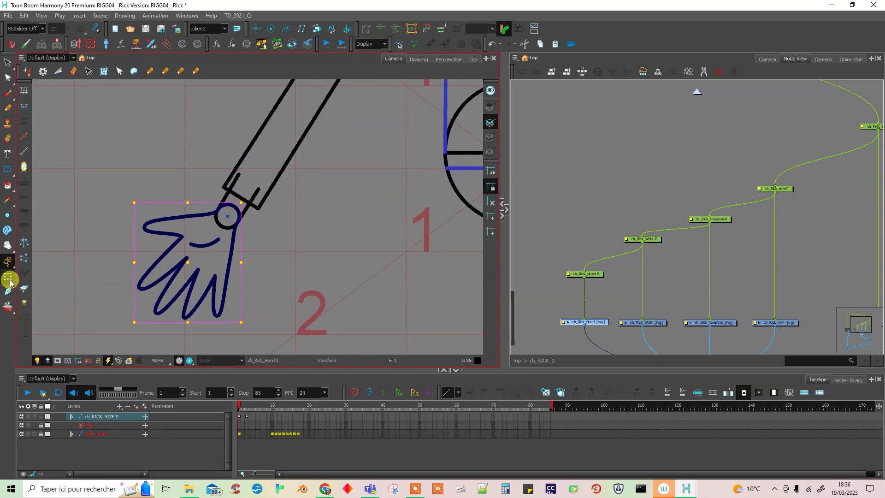
Delete the four cross lines of the arm-side shoulder circle from the ch_Rick_Torso drawing's line art.
left_click(533, 280)
key("space")
left_click_drag(426, 128, 322, 317)
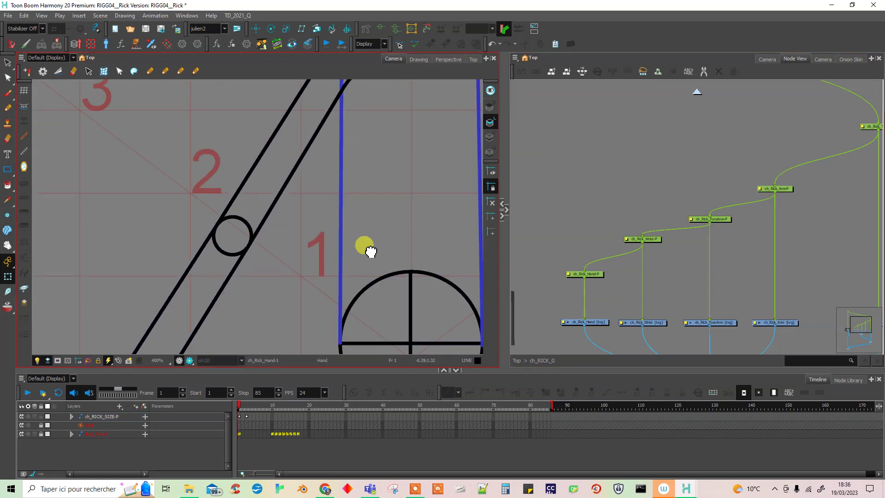
left_click_drag(364, 245, 282, 312)
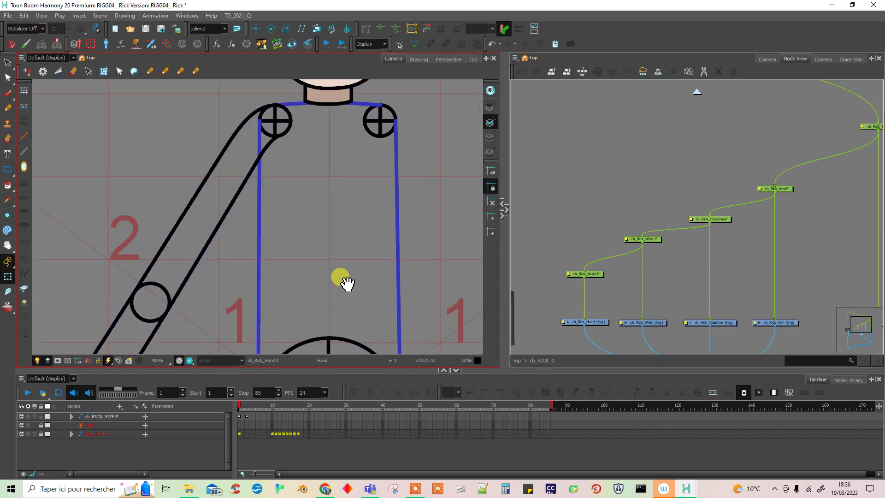
left_click_drag(395, 292, 369, 311)
left_click(232, 254)
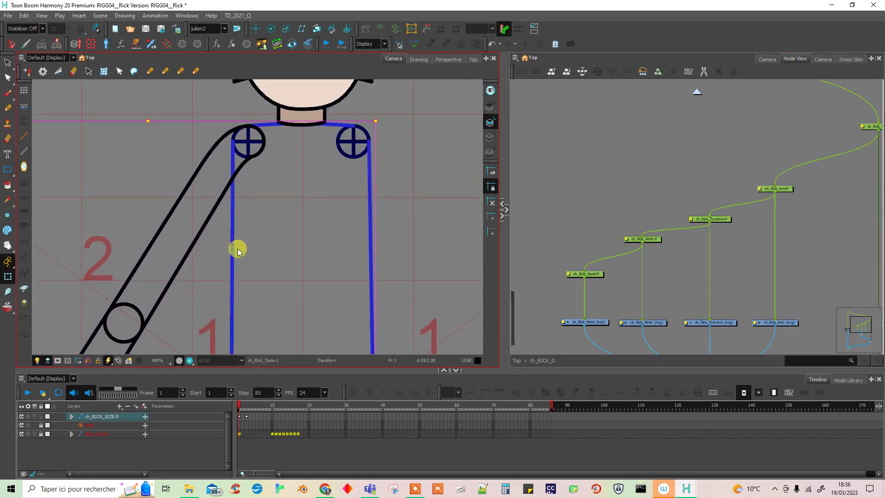
left_click(13, 78)
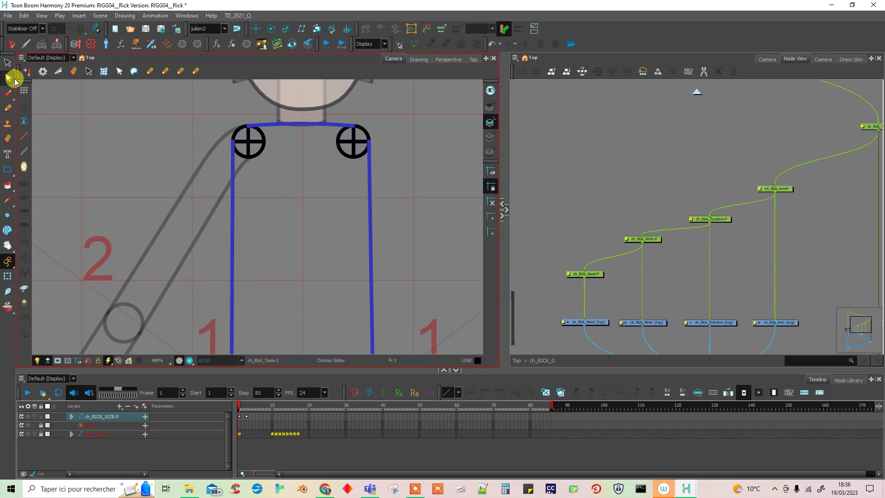
scroll(243, 141, "up", 6)
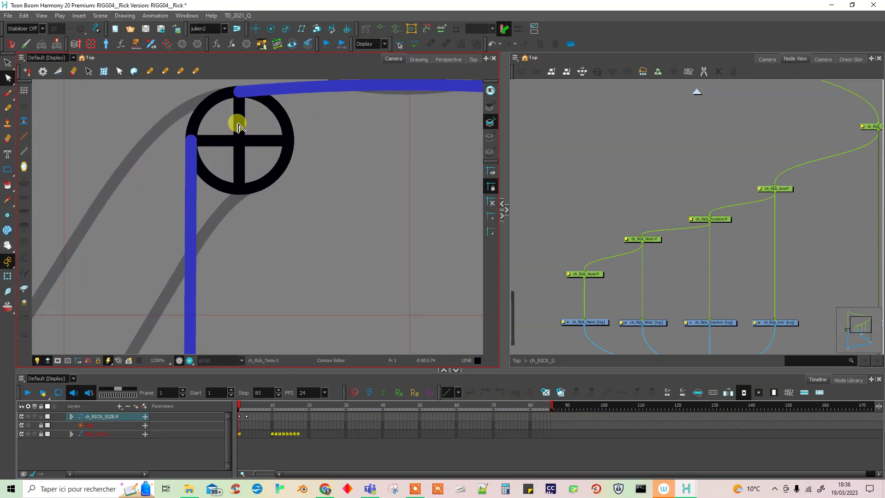
left_click(239, 127)
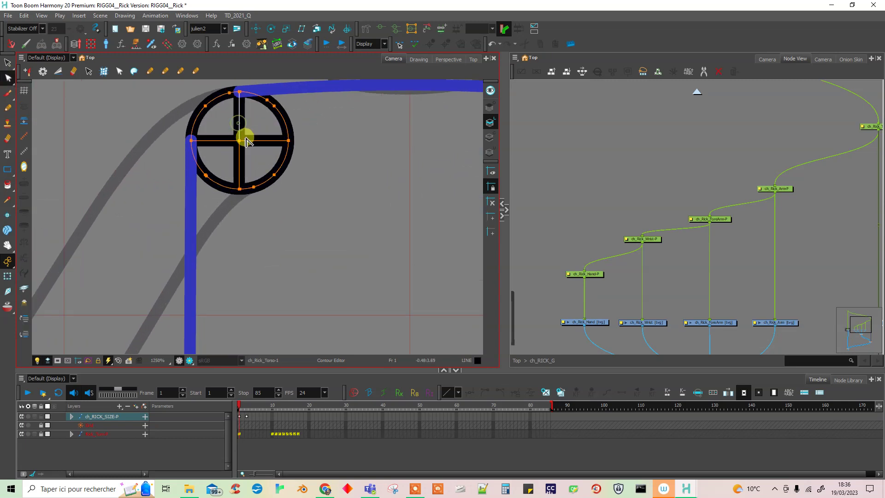
key("Delete")
left_click(247, 141)
key("Delete")
left_click(239, 155)
key("Delete")
left_click(226, 140)
key("Delete")
Delete the inner and lower arcs and leftover point of the arm-side shoulder circle, keeping only the rounded outer corner of the torso.
left_click_drag(206, 178, 299, 110)
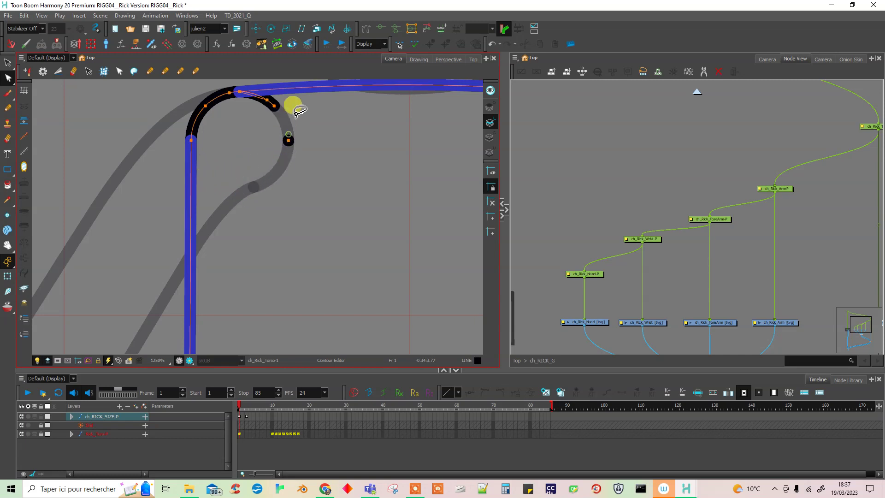
left_click(260, 98)
key("Delete")
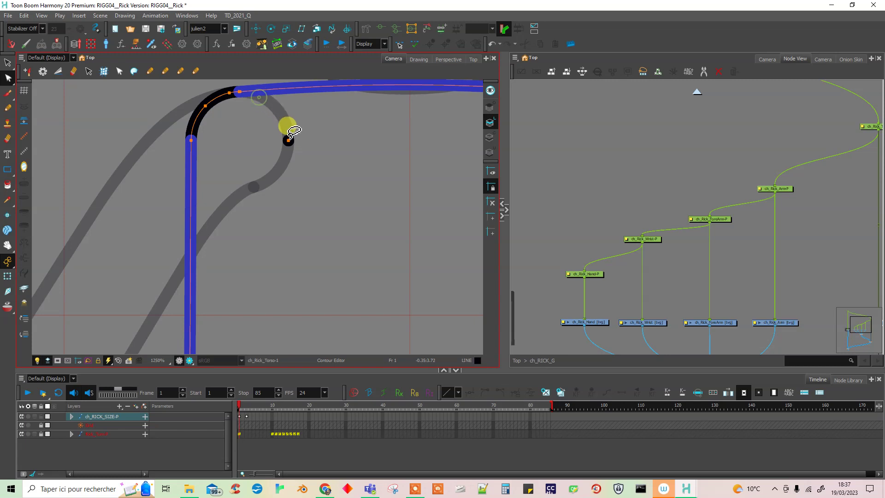
left_click(290, 140)
key("Delete")
Delete the upper inner arc, the upper vertical line and both horizontal lines of the torso's other shoulder circle.
left_click_drag(304, 209, 245, 228)
left_click(290, 182)
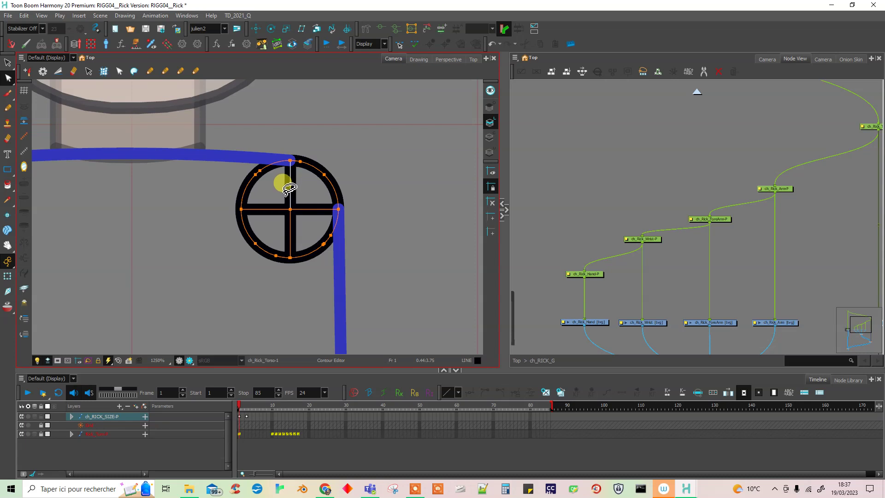
left_click(289, 187)
key("Delete")
left_click(256, 180)
key("Delete")
left_click(261, 209)
key("Delete")
left_click(315, 208)
key("Delete")
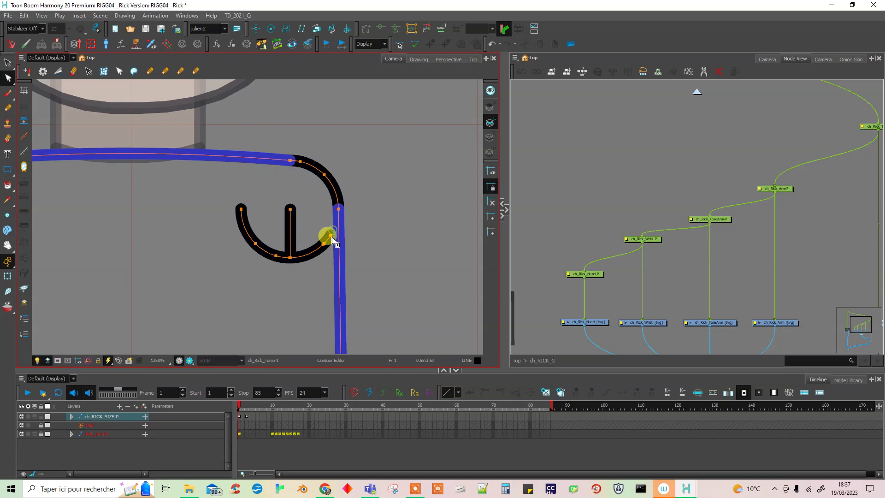
Delete the lower arc, lower vertical line and leftover point of that shoulder circle, keeping the torso's rounded outer corner.
left_click(319, 249)
key("Delete")
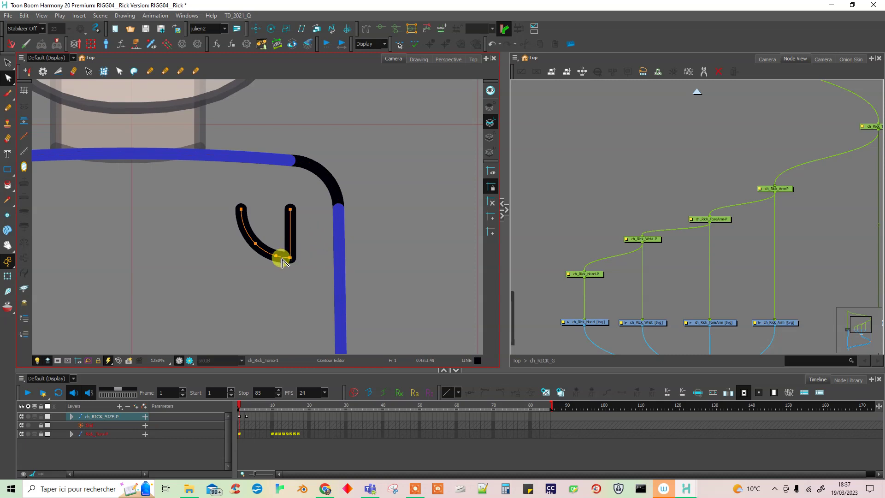
left_click(268, 252)
key("Delete")
left_click(251, 238)
key("Delete")
mouse_move(286, 191)
left_mouse_down()
mouse_move(267, 248)
mouse_move(294, 187)
left_mouse_up()
key("Delete")
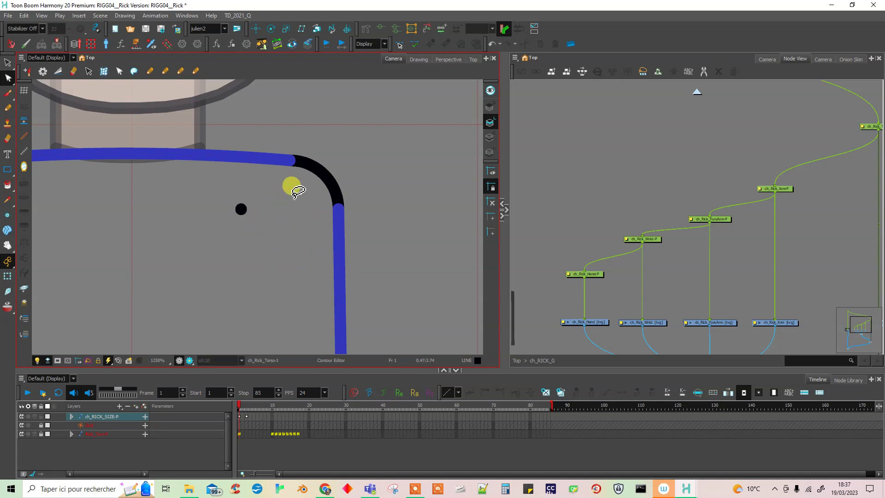
left_click(242, 209)
key("Delete")
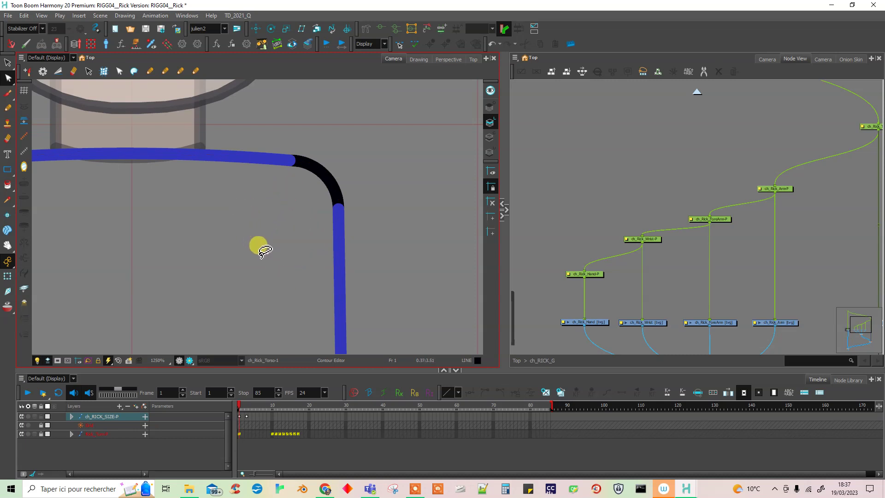
Delete the horizontal line and the upper arc of the large hip circle from the torso's line art.
scroll(269, 260, "down", 5)
key("space")
left_click_drag(237, 313, 271, 134)
mouse_move(243, 327)
left_mouse_down()
mouse_move(276, 185)
mouse_move(275, 138)
left_mouse_up()
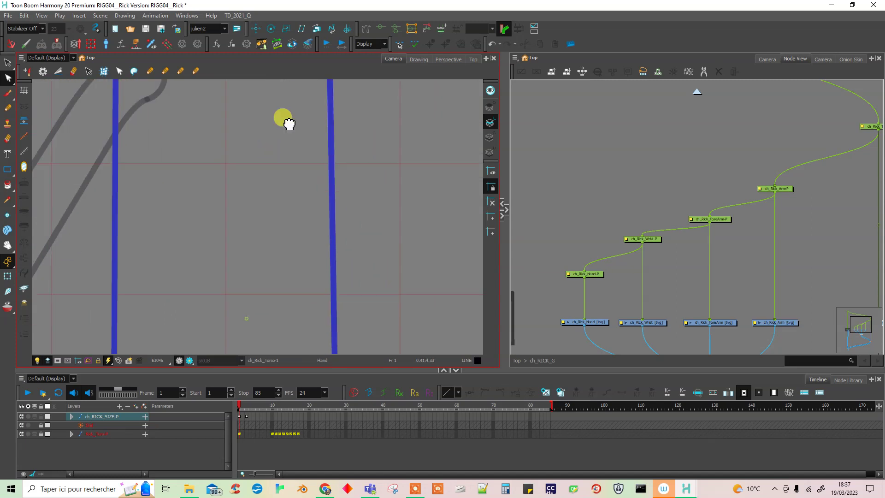
mouse_move(288, 323)
left_mouse_down()
mouse_move(298, 235)
mouse_move(285, 243)
left_mouse_up()
left_click(298, 240)
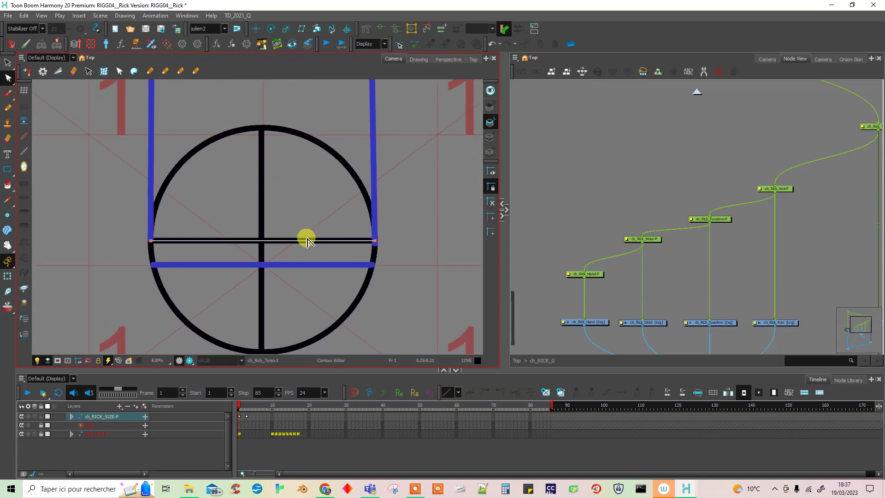
key("Delete")
left_click(312, 140)
key("Delete")
left_click(353, 173)
key("Delete")
left_click(236, 131)
key("Delete")
key("Delete")
left_click(162, 203)
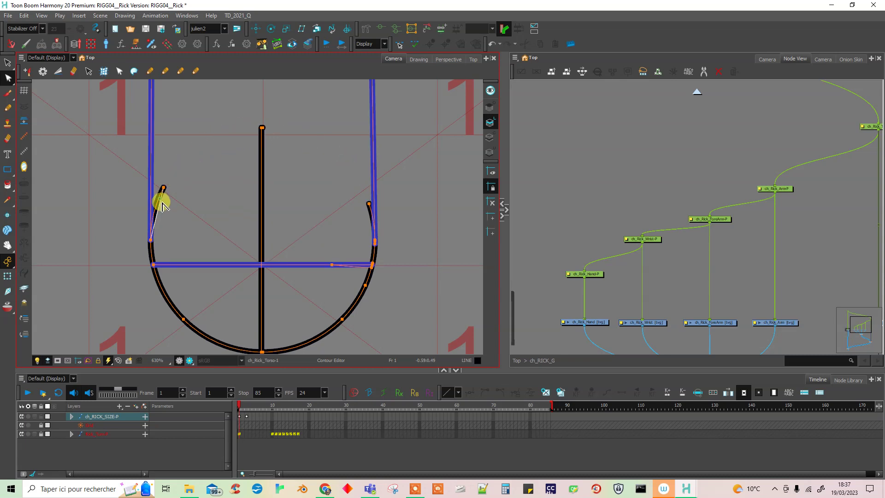
key("Delete")
Delete the hip circle's vertical line, its leftover point and the remaining arc stub above the torso's corner.
left_click(261, 191)
key("Delete")
left_click(261, 128)
key("Delete")
left_click(368, 211)
key("Delete")
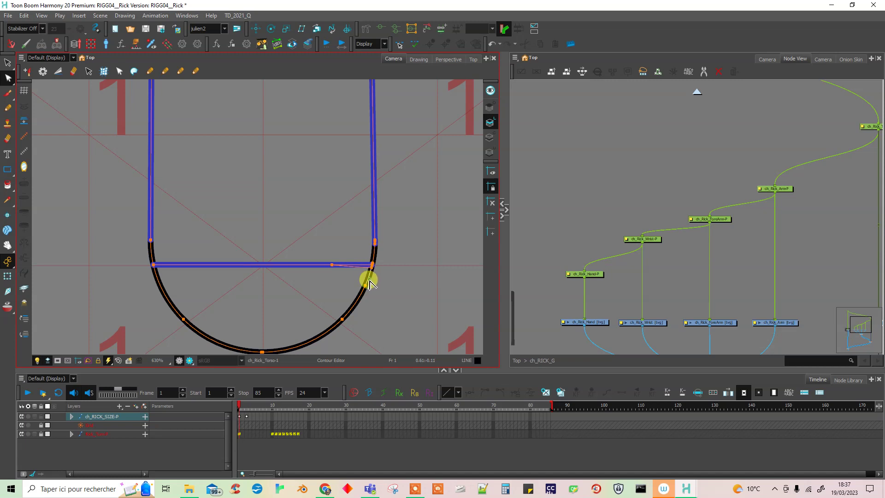
Delete the hip circle's lower arc beneath the torso's bottom edge, keeping the short corner segments.
left_click(356, 298)
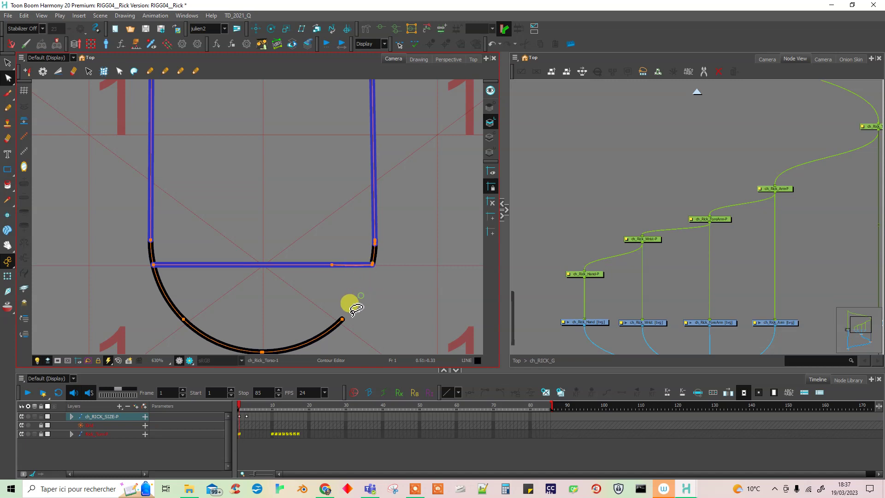
left_click(157, 279)
mouse_move(184, 290)
left_mouse_down()
mouse_move(174, 293)
mouse_move(332, 293)
mouse_move(352, 307)
left_mouse_up()
key("Delete")
scroll(345, 309, "down", 5)
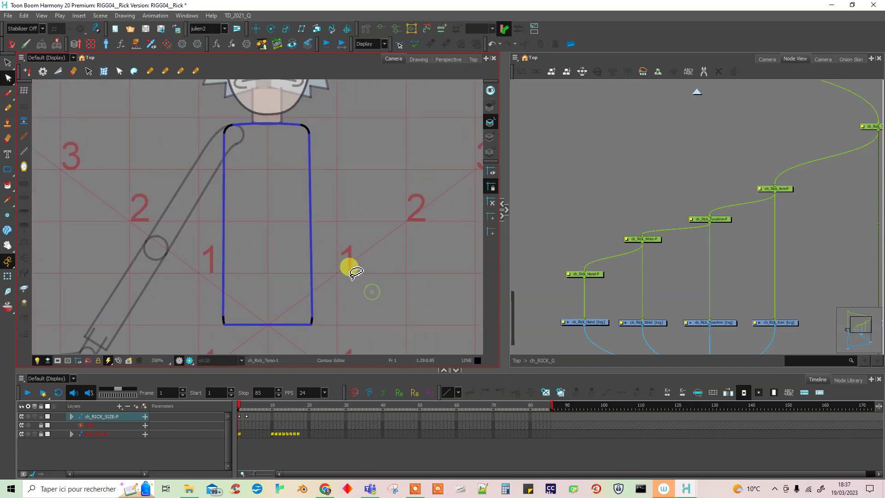
Recolour the whole torso outline with the LINE colour of the ch_RICK palette and save the scene.
left_click(8, 62)
mouse_move(364, 127)
left_mouse_down()
mouse_move(178, 149)
mouse_move(370, 95)
mouse_move(368, 102)
left_mouse_up()
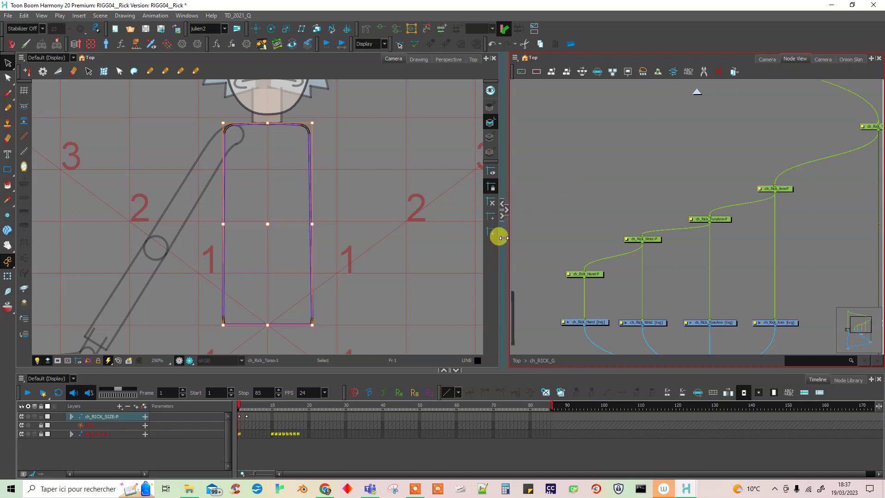
left_click(505, 209)
left_click_drag(595, 158, 701, 158)
left_click_drag(504, 239, 472, 244)
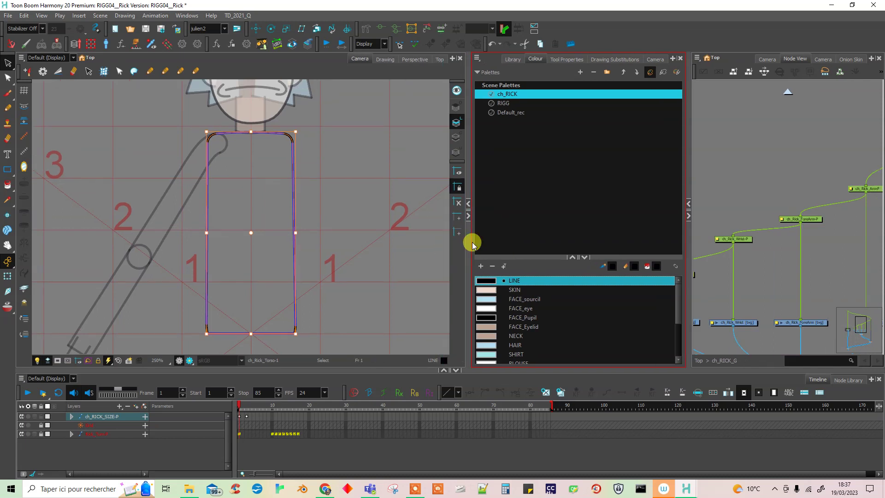
left_click(353, 259)
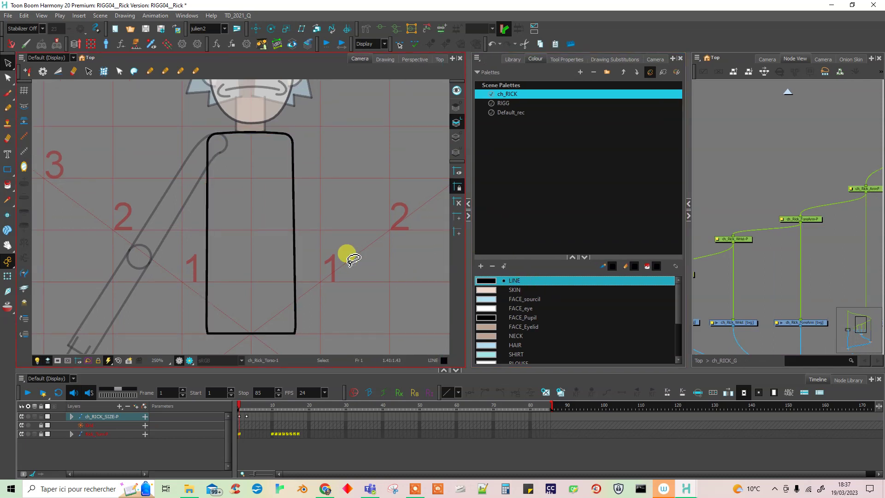
left_click_drag(554, 257, 554, 217)
key("ctrl+s")
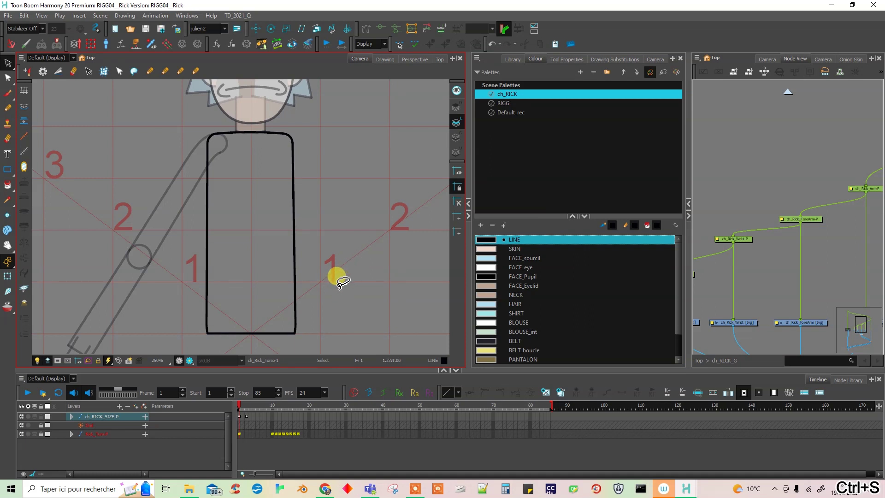
Create colour art from the torso's line art and fill it with the SHIRT colour.
left_click(456, 135)
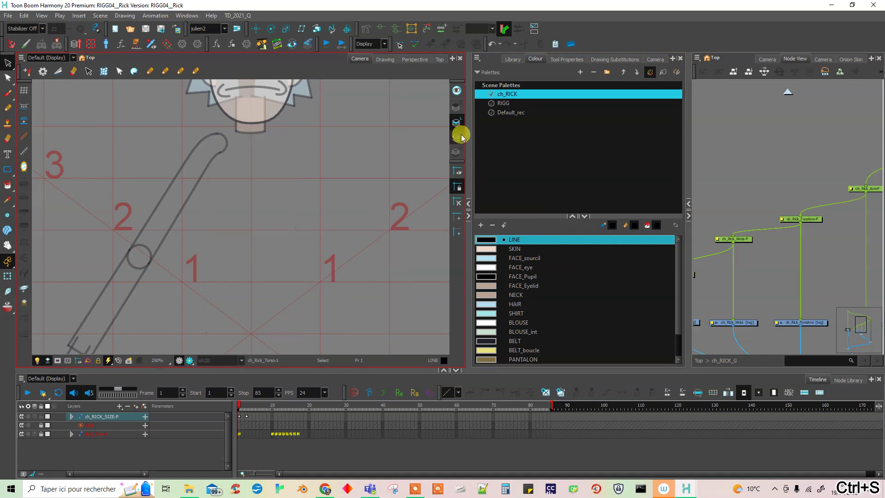
left_click(8, 184)
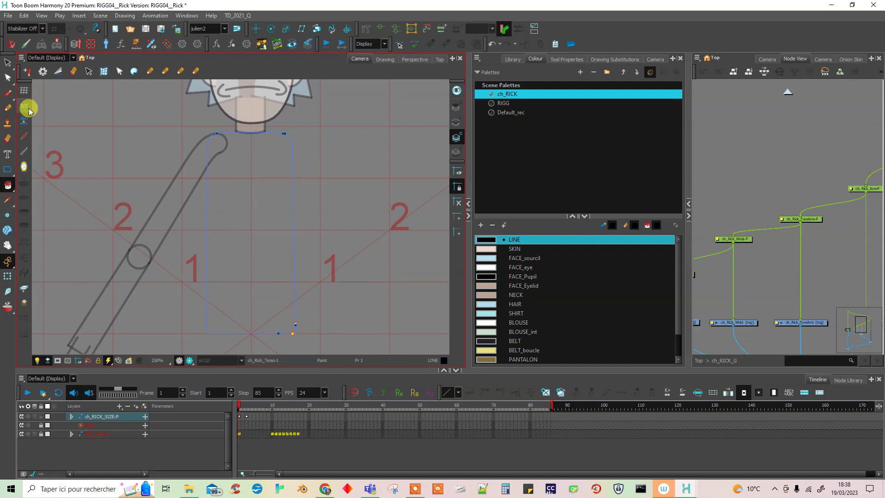
left_click_drag(606, 217, 610, 198)
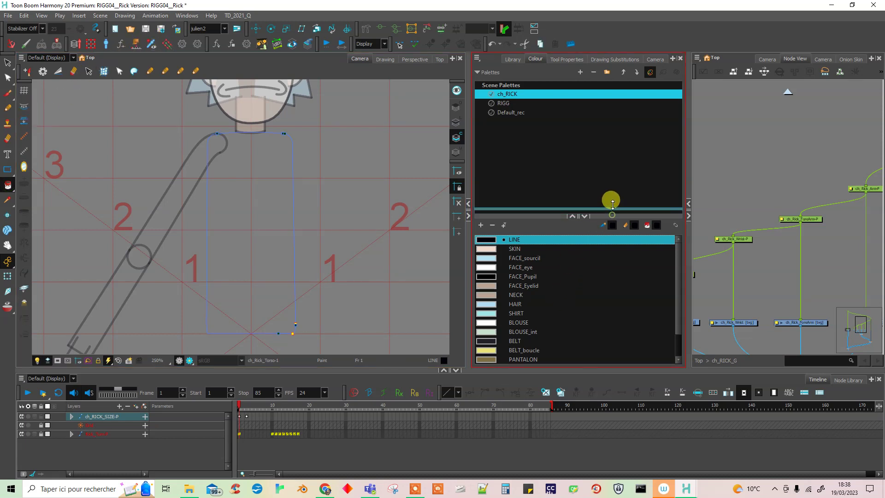
left_click_drag(676, 286, 676, 310)
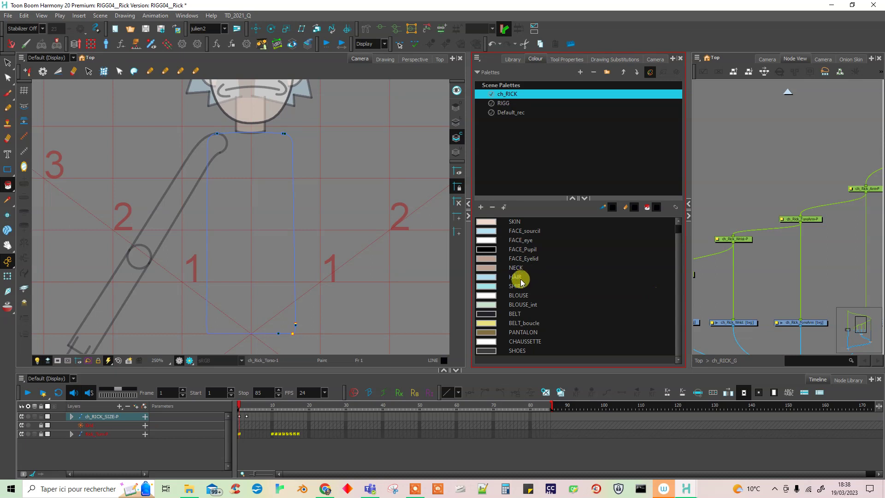
left_click(494, 286)
left_click(245, 278)
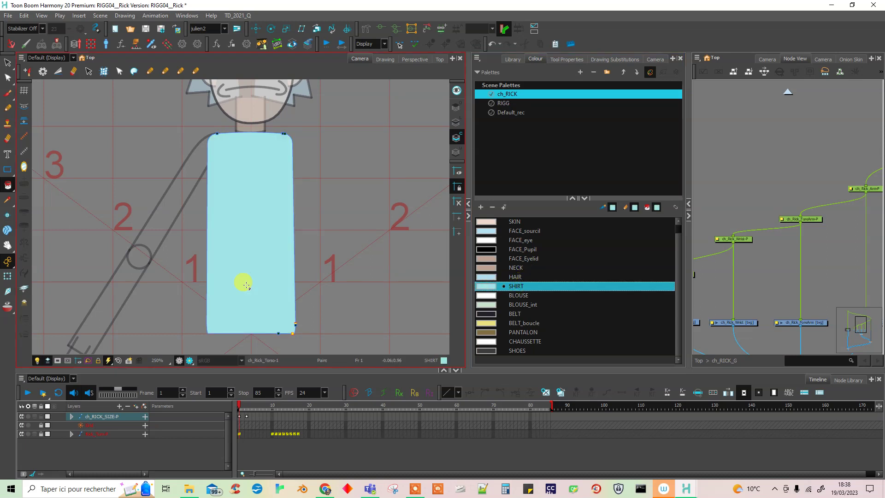
Create colour art from the ch_Rick_Arm drawing's line art and fill the upper arm with SHIRT.
left_click(816, 323)
left_click_drag(829, 325, 765, 295)
left_click(806, 290)
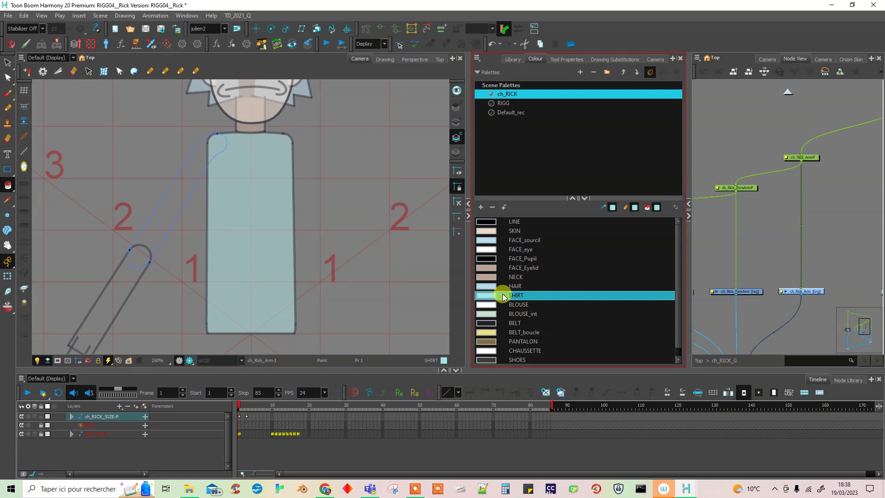
left_click(152, 234)
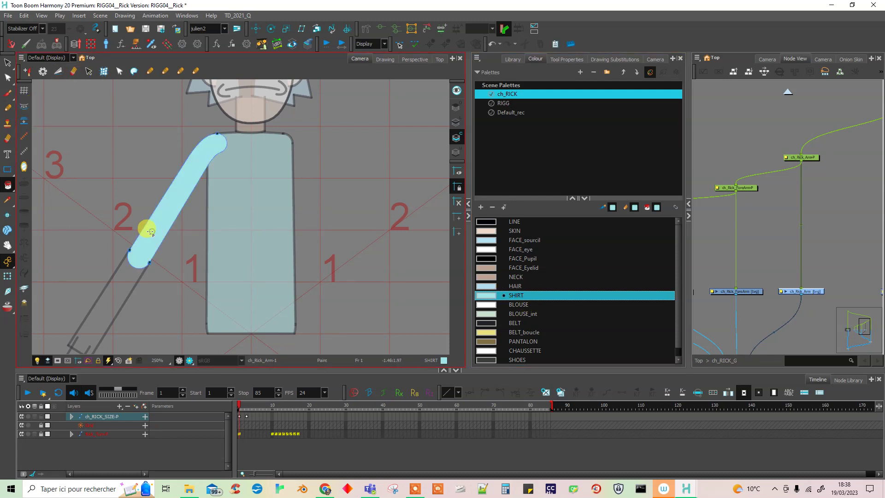
Refill the upper arm of the ch_Rick_Arm drawing with the BLOUSE colour.
left_click(749, 292)
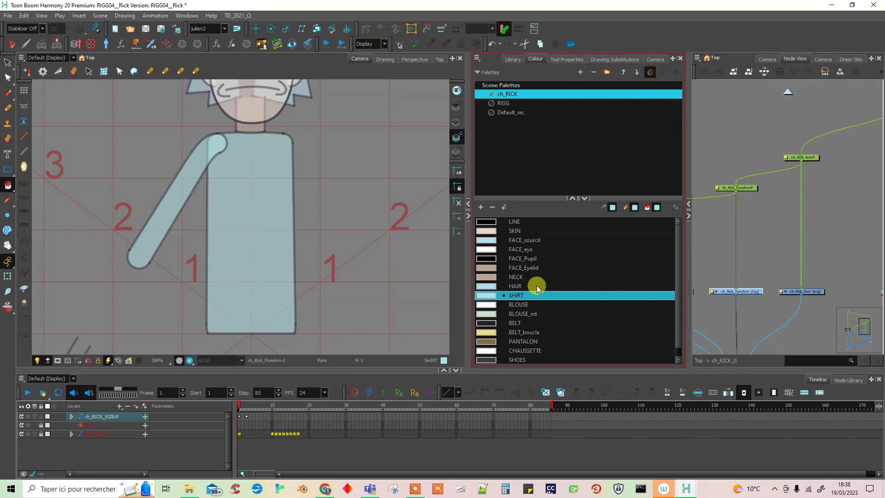
left_click(530, 303)
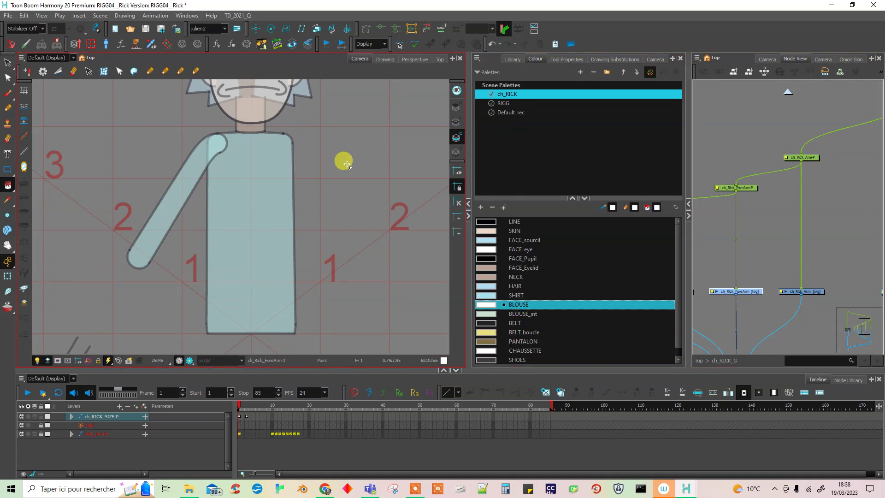
left_click(804, 291)
left_click(160, 211)
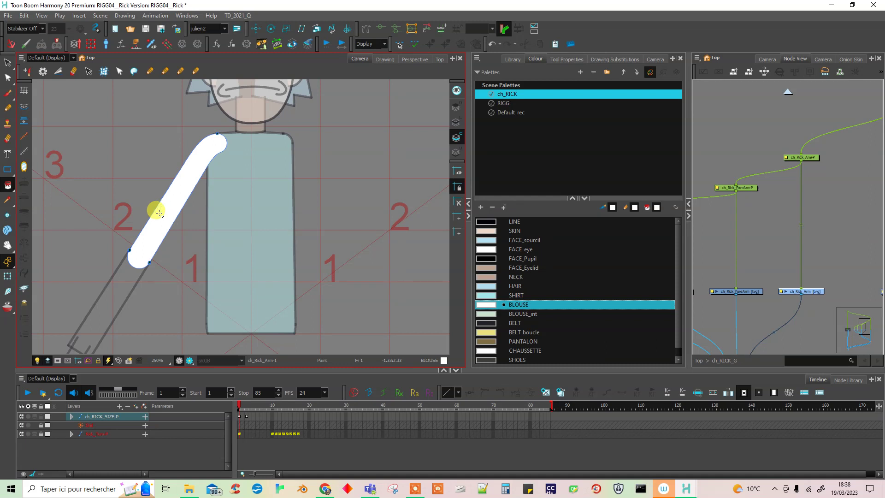
Fill the forearm of the ch_Rick_ForeArm drawing with the BLOUSE colour, clearing the stray stroke inside it.
left_click(737, 291)
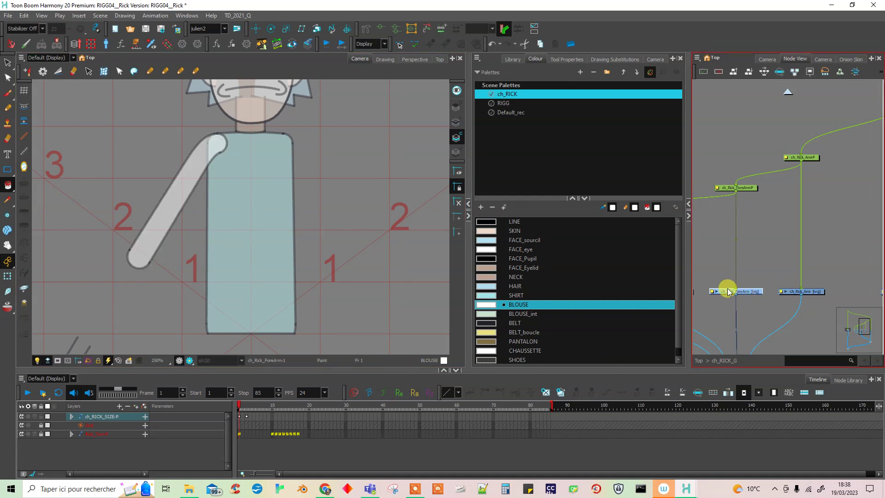
left_click(134, 71)
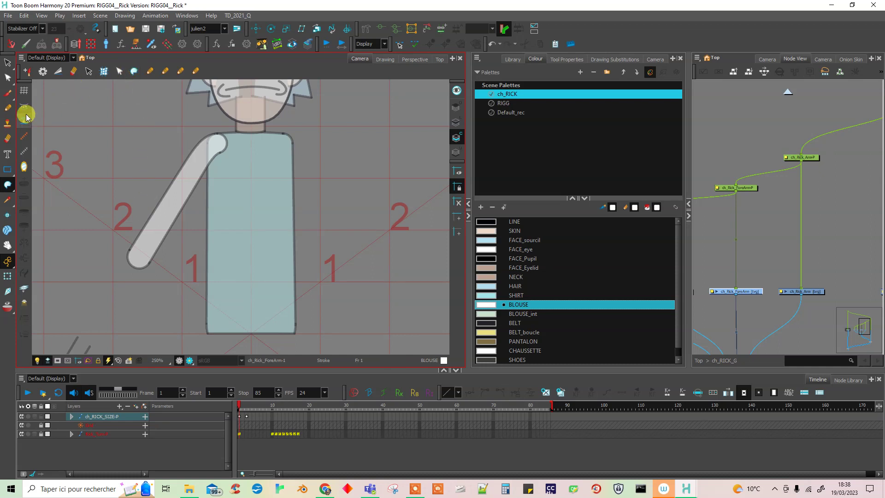
left_click_drag(163, 315, 246, 255)
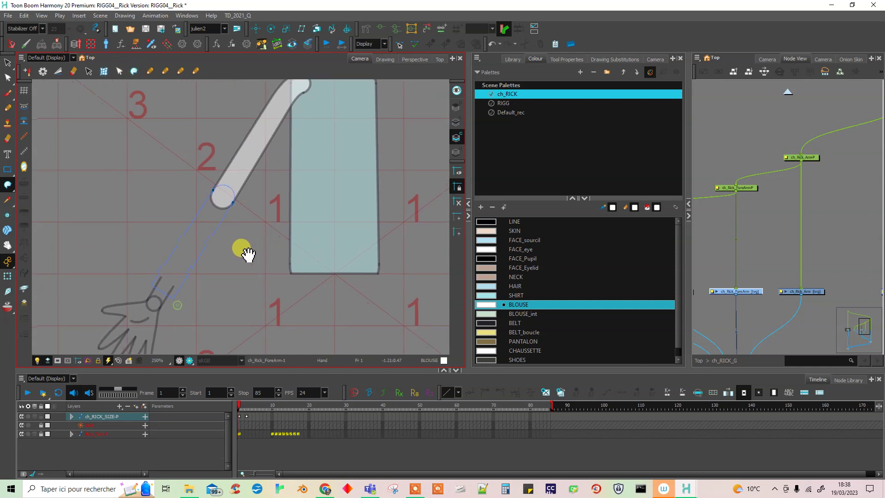
left_click_drag(175, 273, 206, 232)
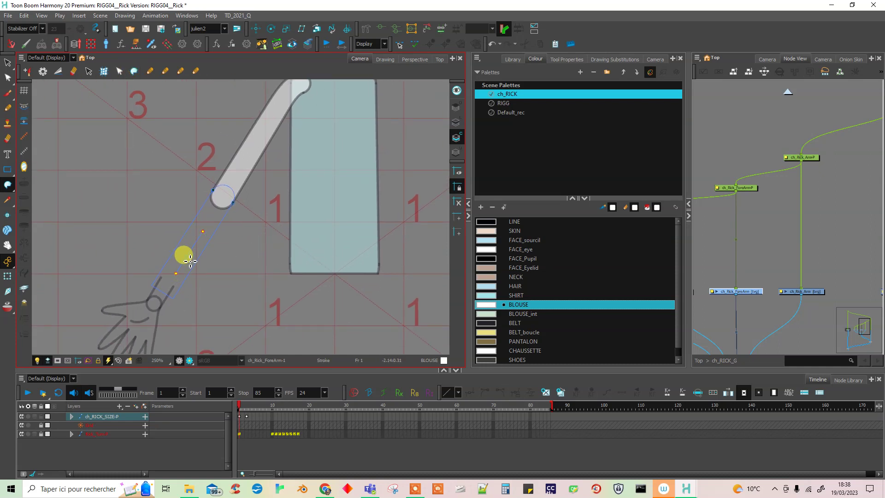
left_click_drag(8, 185, 25, 188)
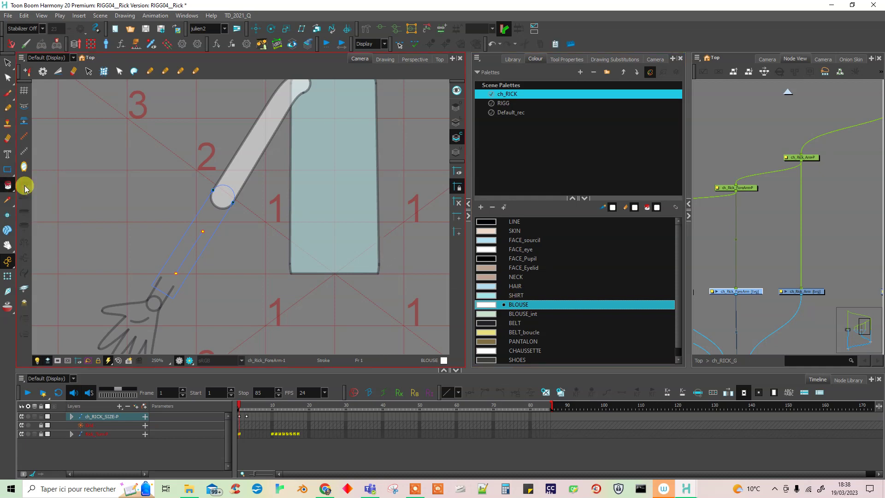
left_click(178, 275)
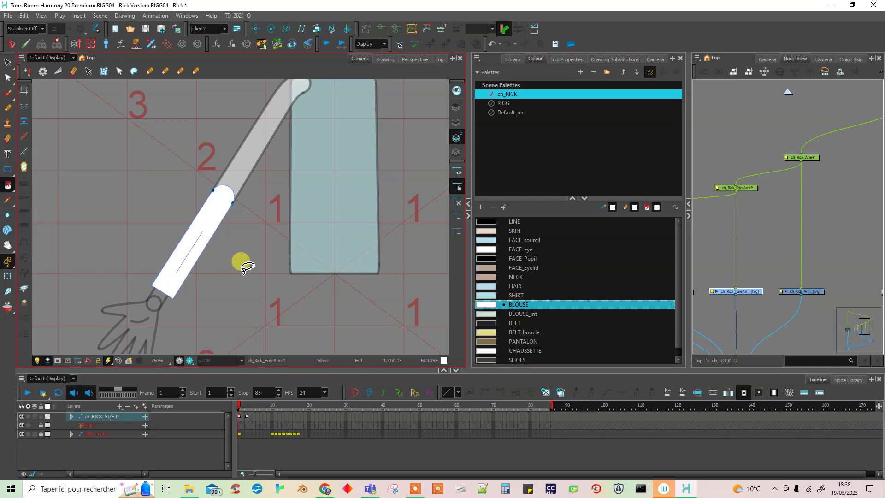
key("ctrl+z")
left_click(191, 255)
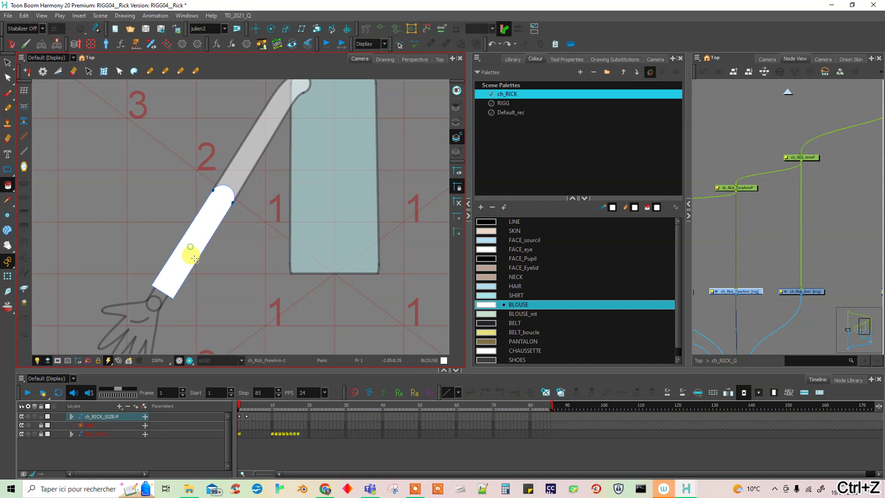
Close the open end of the ch_Rick_Wrist drawing with a stroke and fill the wrist with the SKIN colour.
left_click_drag(718, 318, 785, 313)
left_click(785, 289)
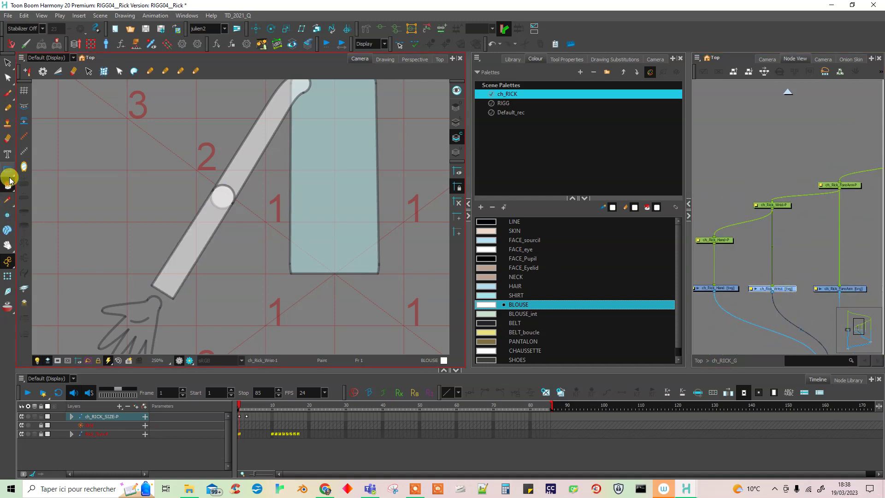
left_click(25, 109)
mouse_move(10, 187)
left_mouse_down()
mouse_move(26, 187)
mouse_move(29, 235)
left_mouse_up()
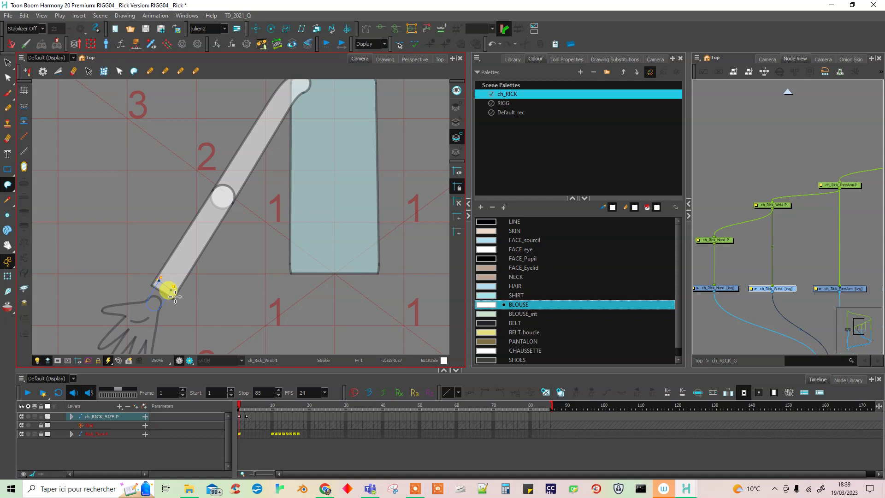
left_click_drag(8, 185, 29, 192)
left_click(487, 231)
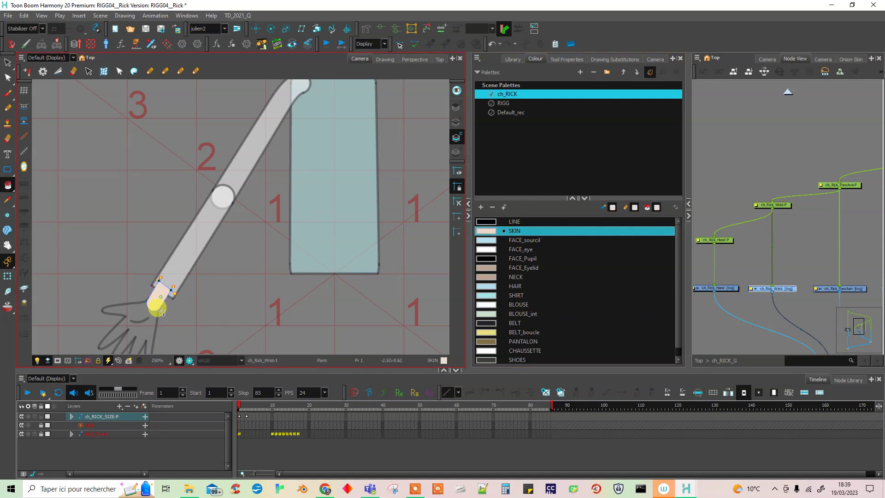
Fill the hand of the ch_Rick_Hand drawing with the SKIN colour.
left_click(715, 287)
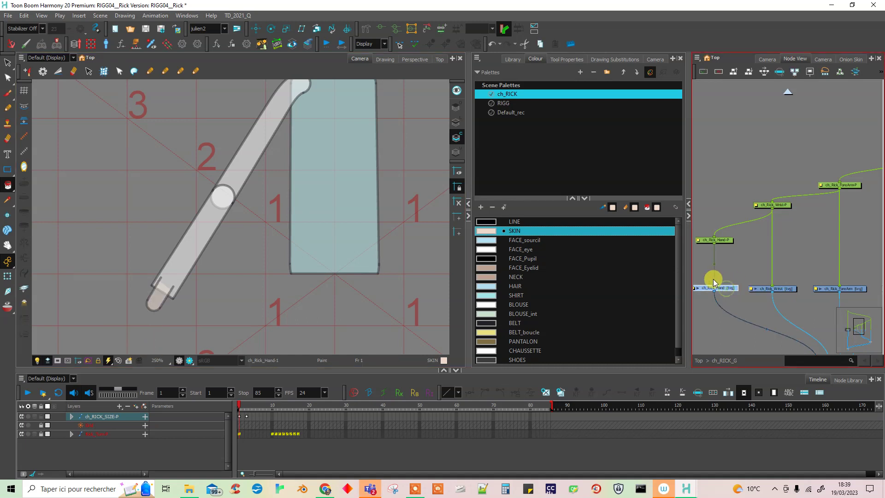
left_click(144, 331)
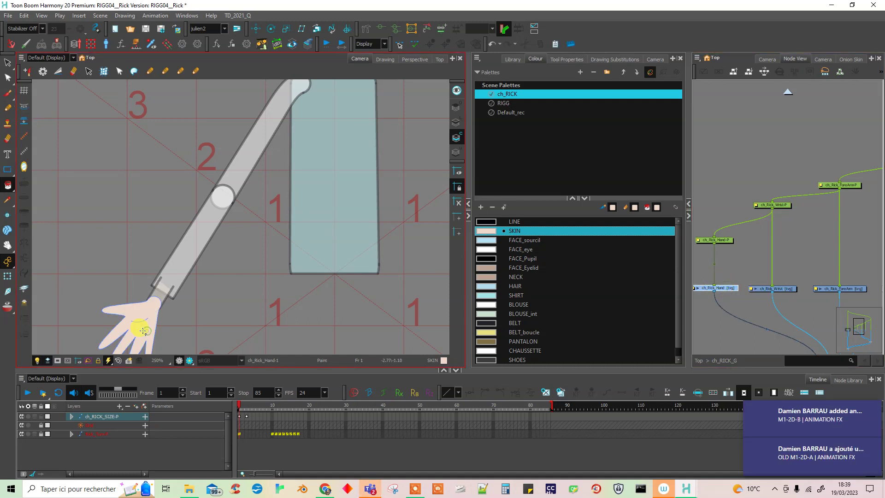
left_click(871, 410)
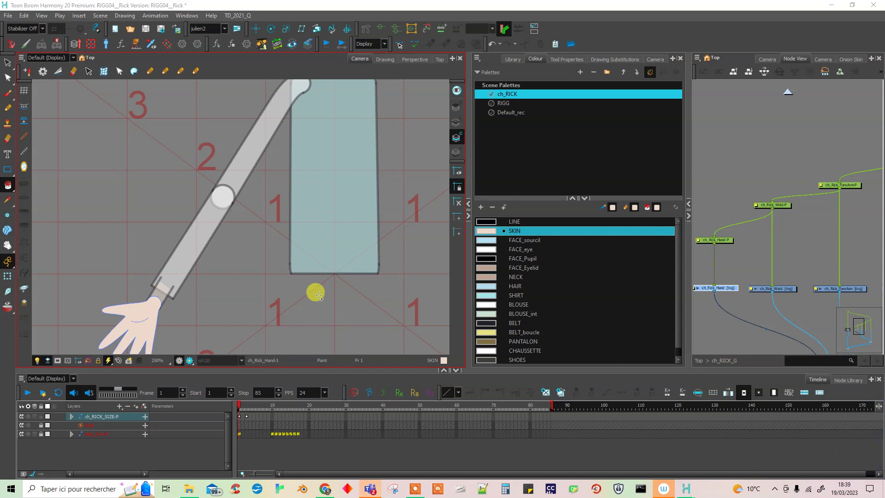
Reorder the arm composite's inputs so the forearm covers the wrist, and save the scene.
left_click(6, 278)
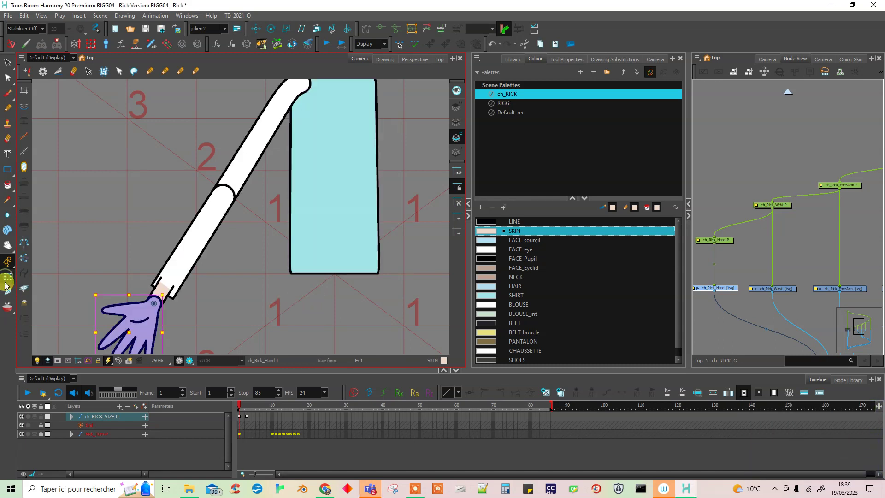
left_click_drag(354, 250, 330, 273)
left_click_drag(314, 314, 280, 302)
left_click_drag(687, 333, 651, 268)
left_click_drag(690, 312, 673, 298)
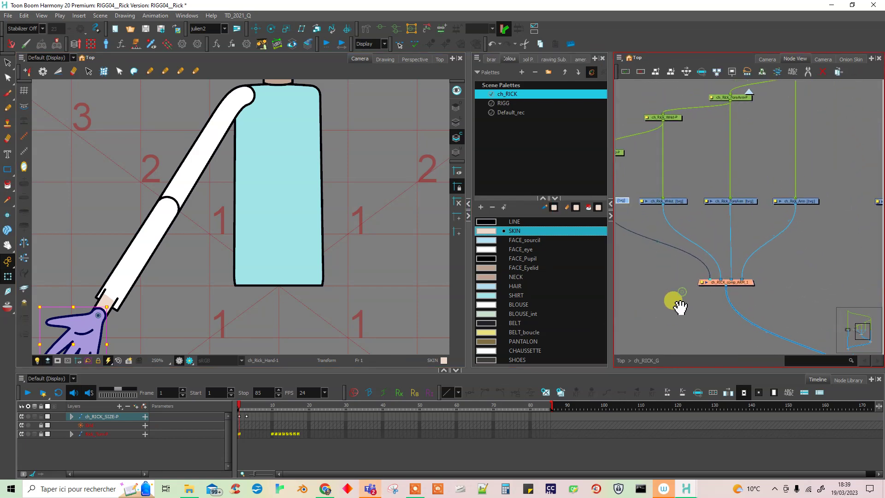
left_click_drag(730, 282, 711, 283)
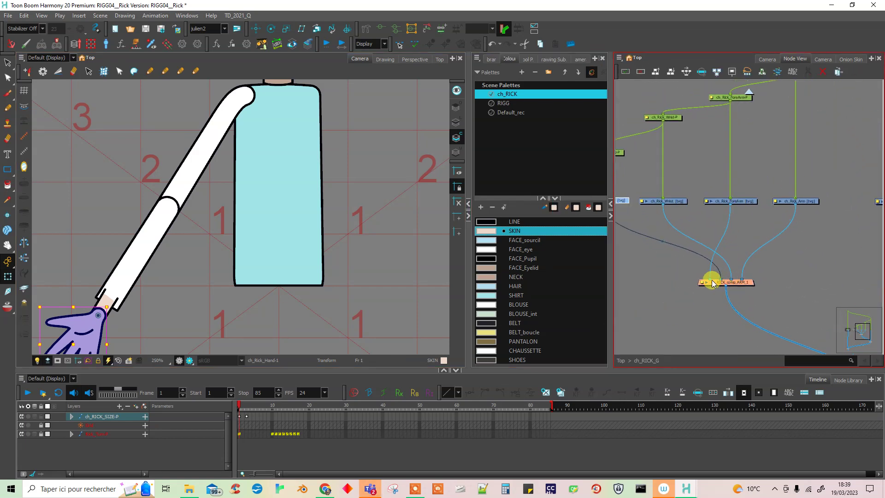
left_click(768, 289)
left_click_drag(210, 308, 268, 293)
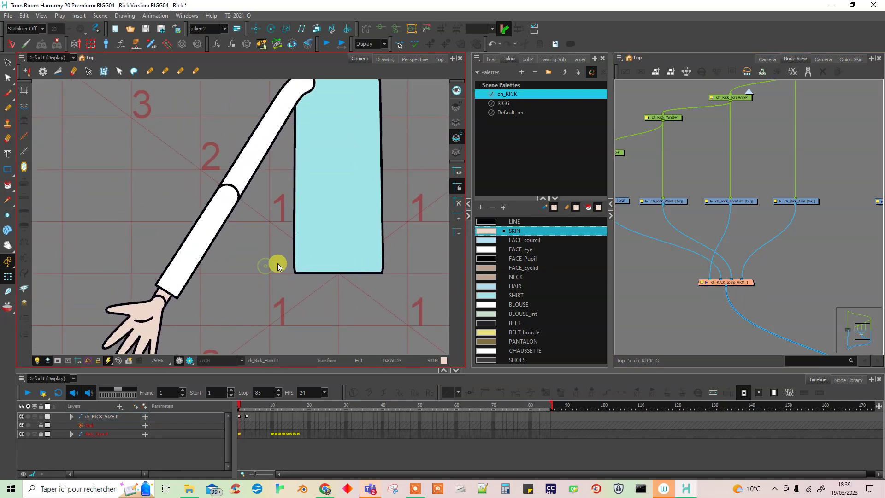
scroll(276, 273, "down", 2)
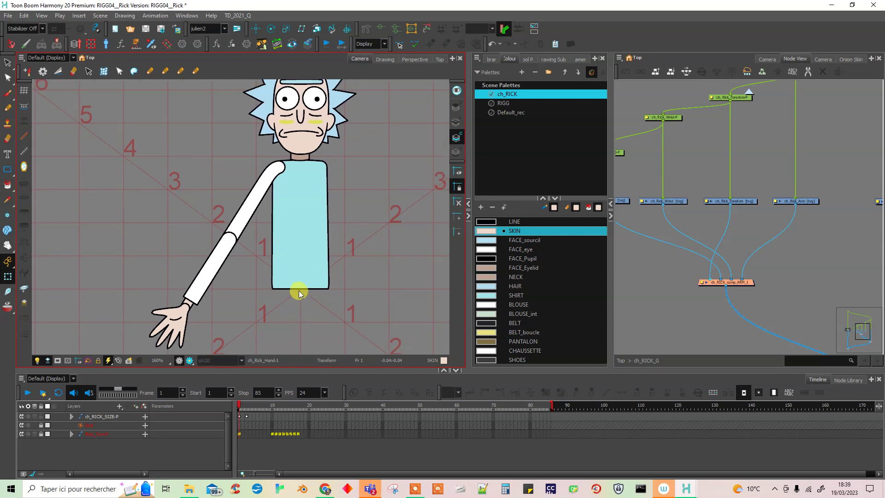
key("ctrl+s")
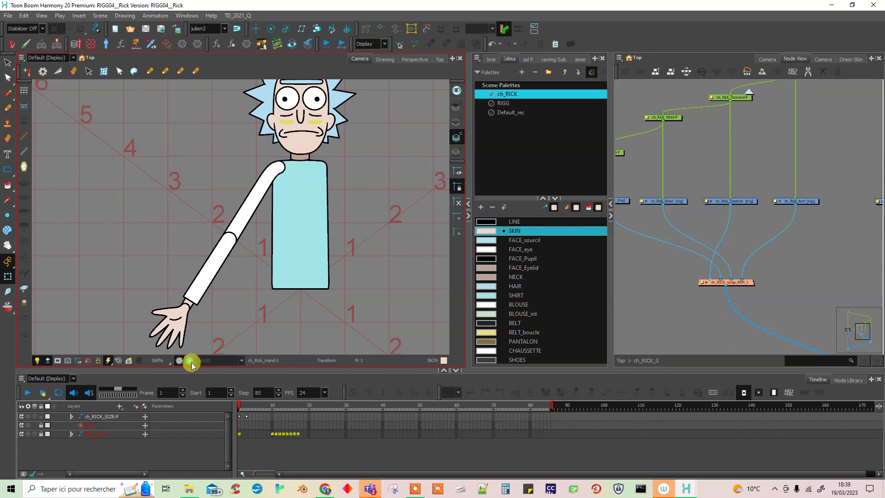
Leave the ch_RICK_G group, enable the STRUCTURE_02 drawing and show frame 2 with the blouse construction lines.
left_click(749, 94)
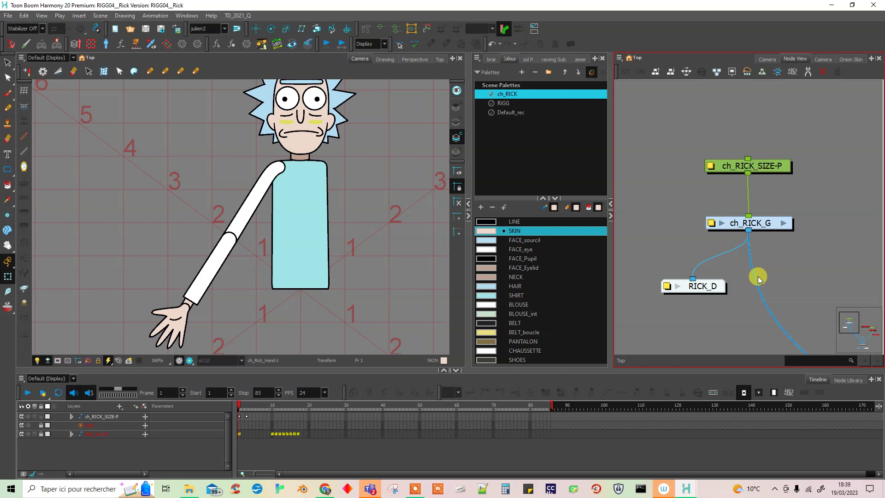
scroll(755, 277, "down", 3)
left_click_drag(808, 282, 677, 334)
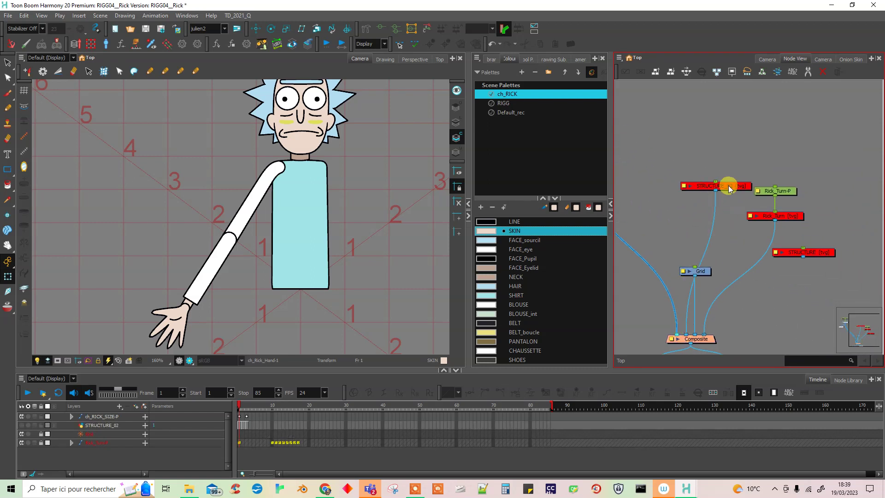
left_click(730, 190)
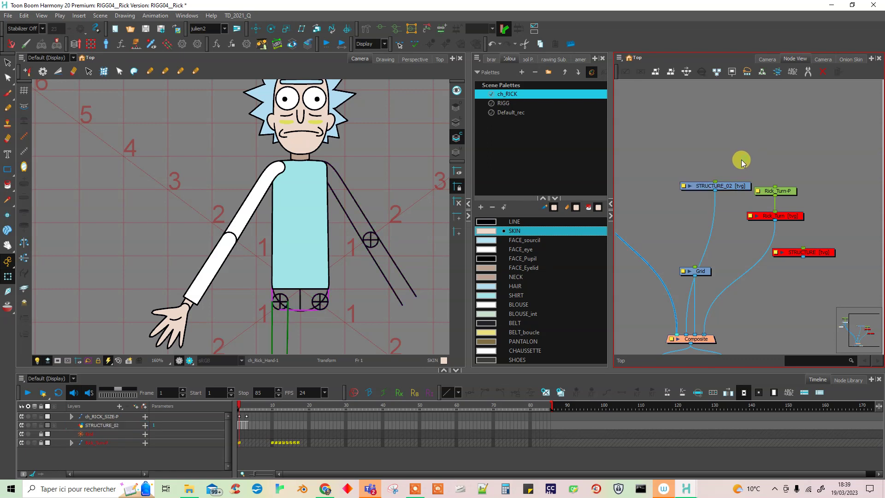
left_click_drag(325, 322, 319, 284)
left_click(242, 406)
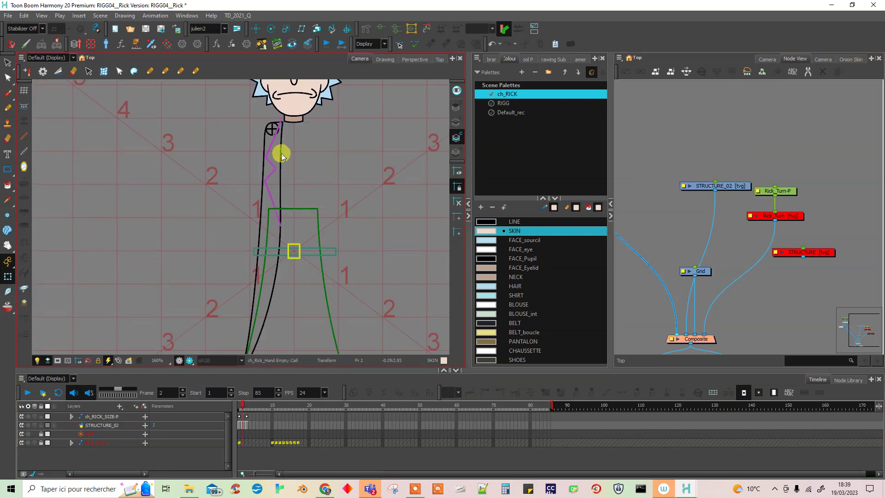
Add a vector drawing layer named ch_Rick_Blouse inside the ch_RICK_G group, near the torso drawing.
left_click_drag(674, 199, 773, 227)
left_click_drag(704, 203, 720, 232)
left_click(721, 212)
left_click_drag(715, 281, 786, 306)
left_click(722, 308)
left_click(690, 310)
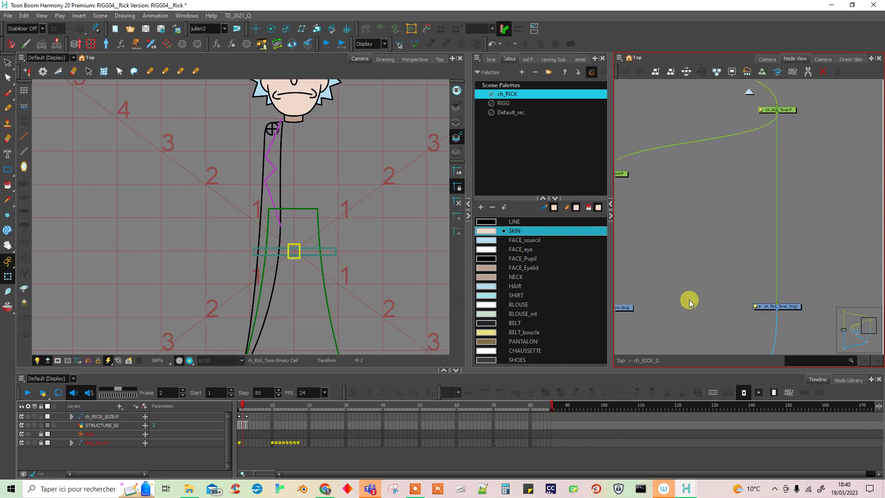
key("ctrl+r")
type("c")
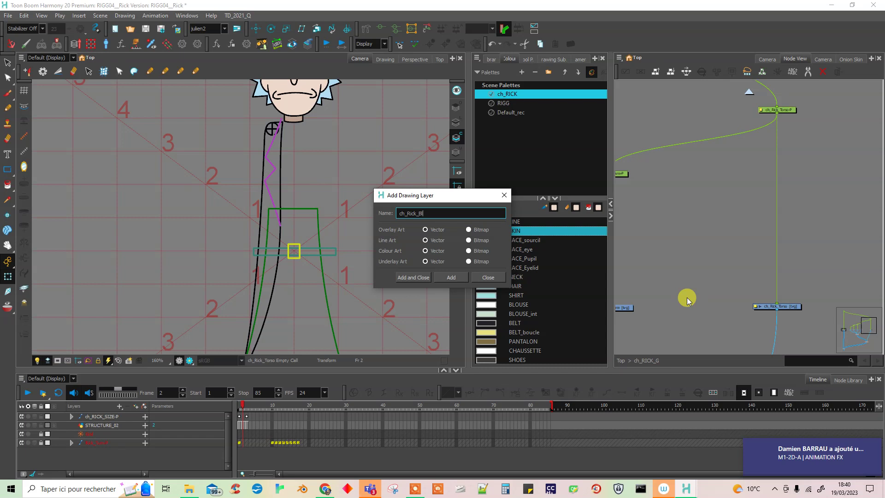
left_click(409, 278)
Place ch_Rick_Blouse between the arm and torso nodes, add a parent peg to it and connect that peg under the torso peg.
mouse_move(787, 220)
left_mouse_down()
mouse_move(712, 312)
mouse_move(729, 172)
mouse_move(713, 276)
mouse_move(710, 194)
mouse_move(708, 218)
left_mouse_up()
left_click_drag(706, 184, 712, 324)
left_click_drag(703, 168, 708, 270)
key("ctrl+p")
left_click_drag(708, 206, 780, 241)
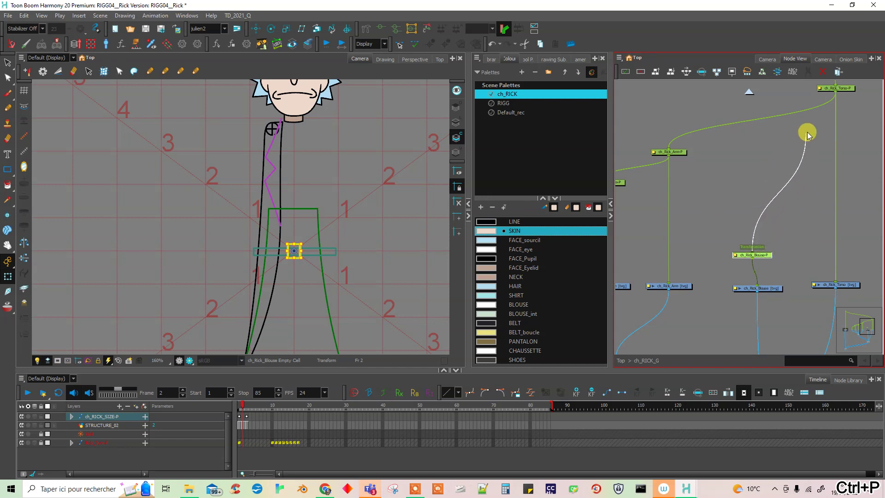
left_click_drag(807, 132, 834, 95)
left_click_drag(760, 253, 766, 158)
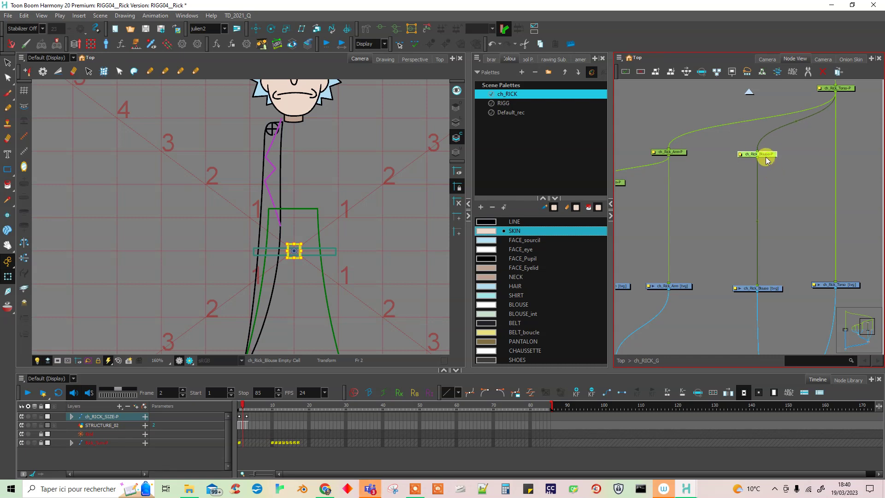
left_click(785, 195)
Return to the top level, select the STRUCTURE_02 drawing on frame 2 and make its Line Art layer active.
left_click(759, 287)
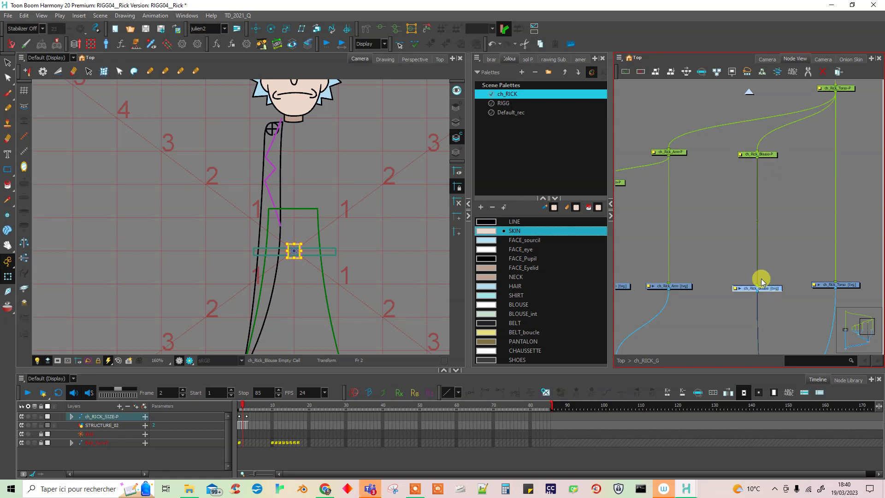
left_click(7, 62)
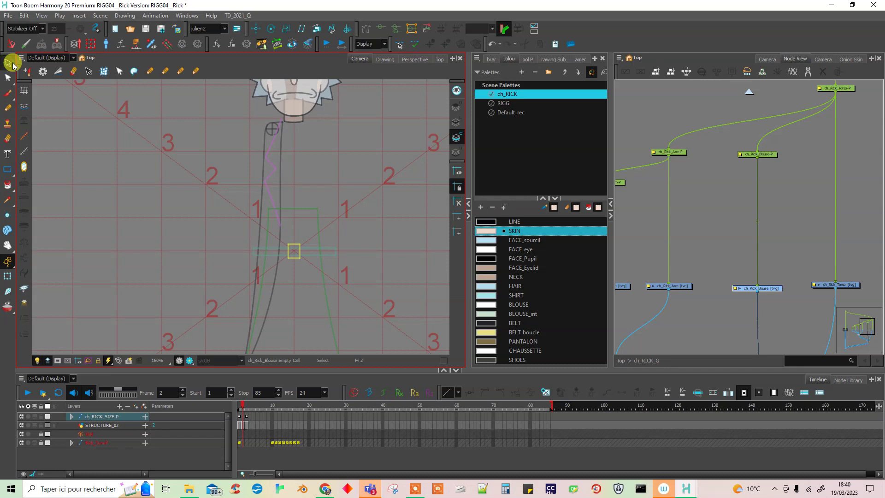
left_click(746, 94)
left_click(747, 95)
left_click_drag(793, 256, 659, 248)
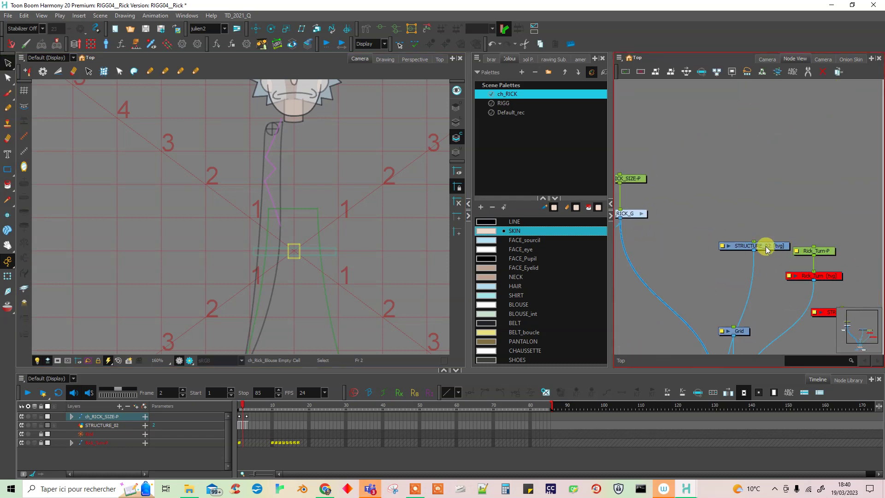
left_click(756, 246)
left_click(238, 405)
left_click(245, 408)
left_click(239, 406)
left_click_drag(768, 251, 741, 245)
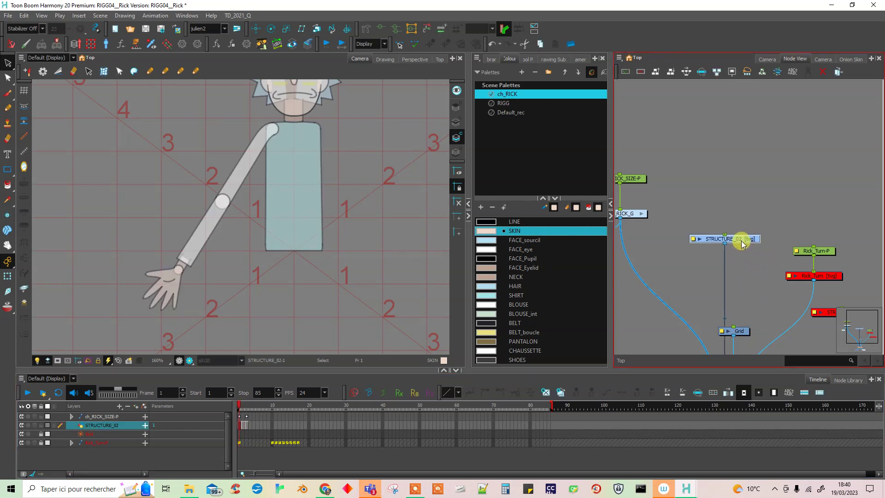
left_click(456, 123)
left_click(242, 405)
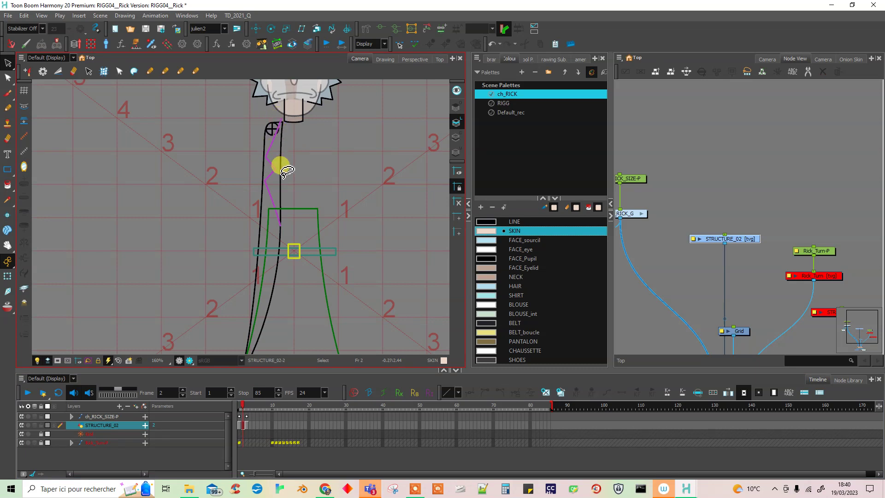
Copy the blouse outline and its crossed circle from STRUCTURE_02 into ch_Rick_Blouse using Create Drawing from Drawing Selection, without cutting the source artwork.
left_click(284, 124)
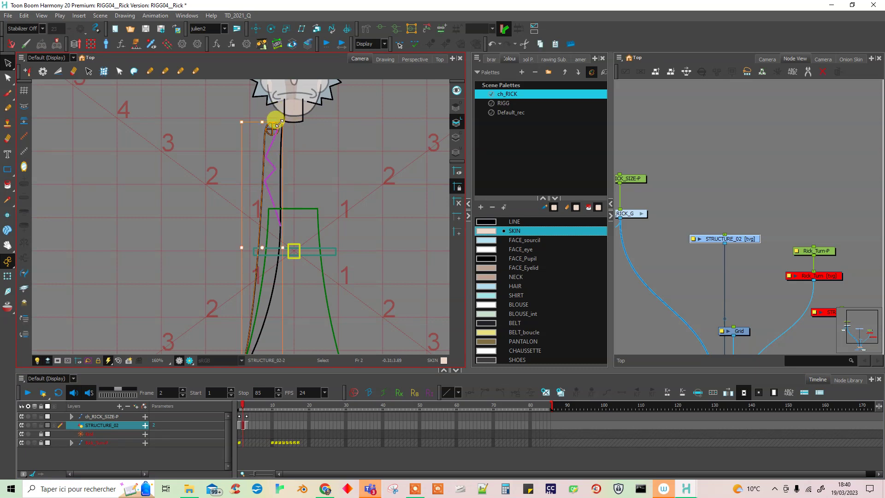
mouse_move(272, 299)
left_mouse_down()
mouse_move(282, 137)
mouse_move(275, 183)
mouse_move(309, 295)
mouse_move(314, 220)
left_mouse_up()
key("space")
left_click_drag(314, 184, 312, 272)
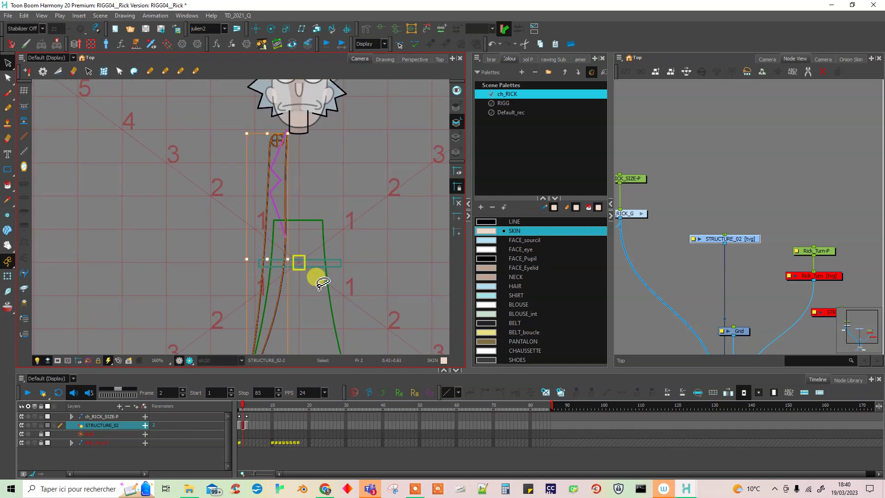
key("F9")
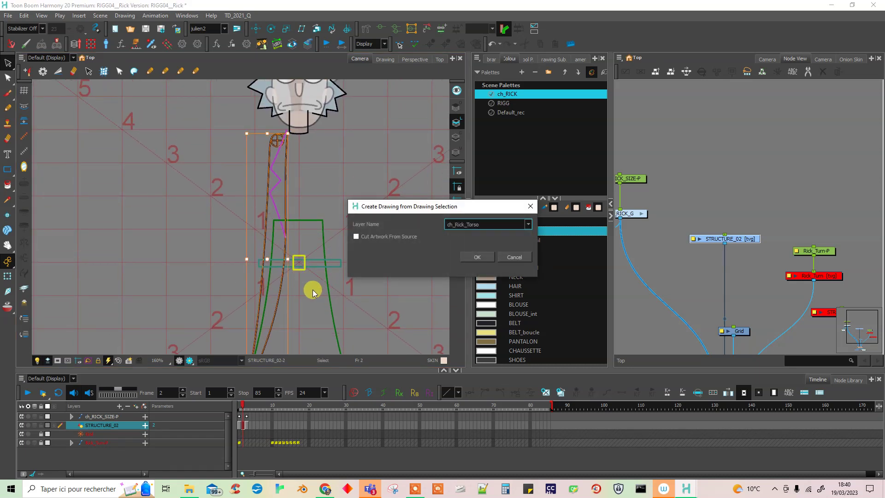
left_click(527, 224)
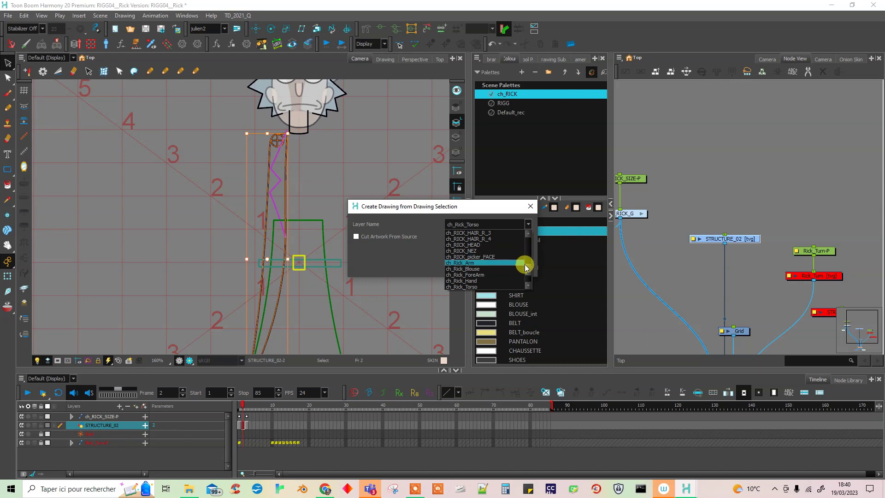
left_click(515, 269)
left_click(485, 258)
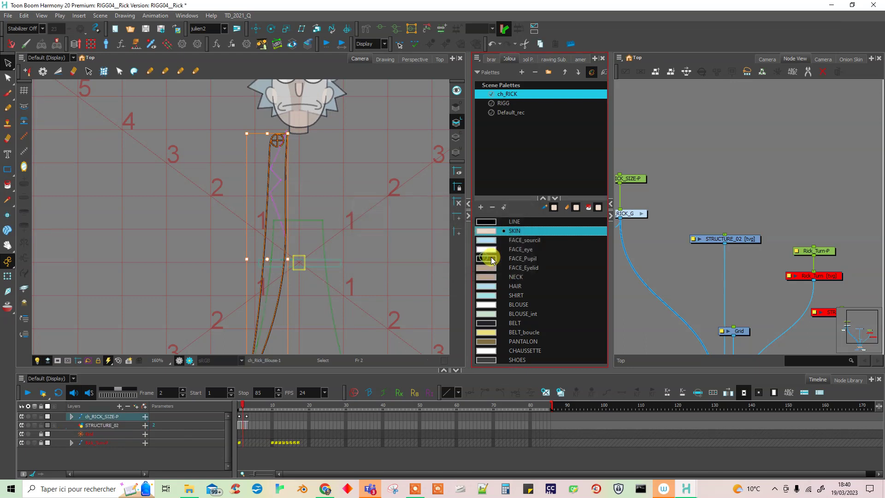
left_click(350, 247)
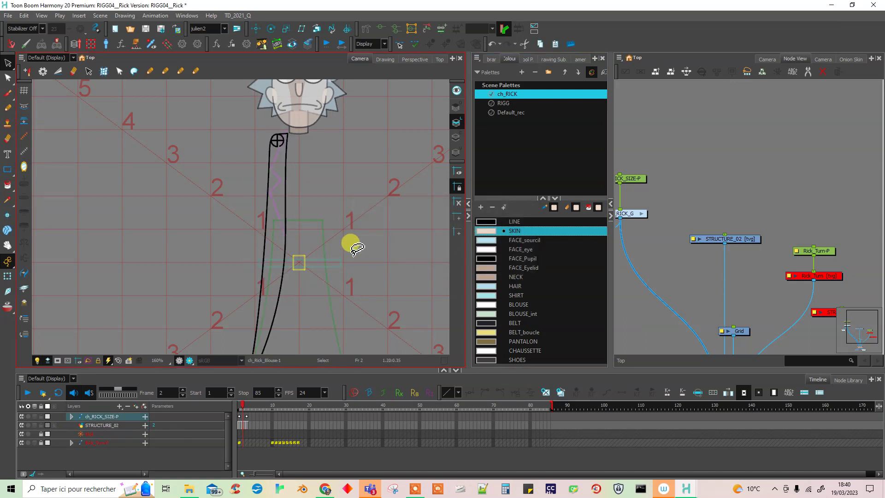
Inside the ch_RICK_G group, move the pivot of the ch_Rick_Blouse-P peg to the centre of the crossed circle at the shoulder.
scroll(263, 132, "up", 6)
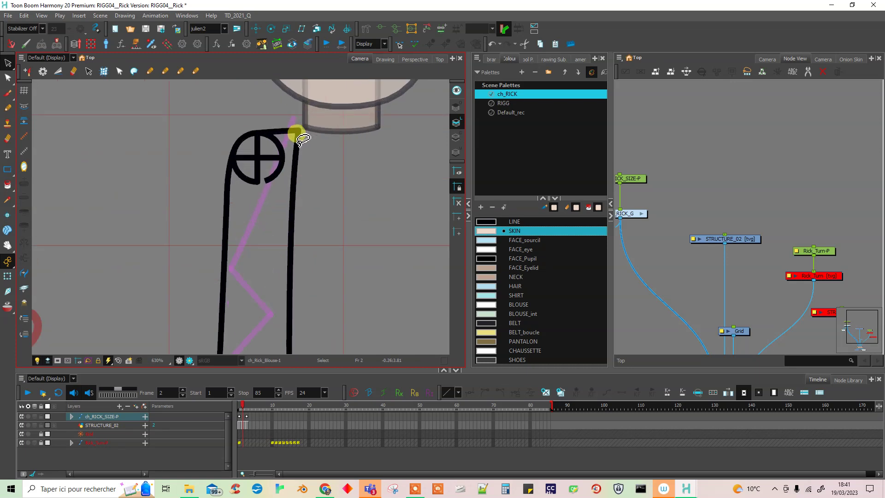
scroll(299, 150, "down", 7)
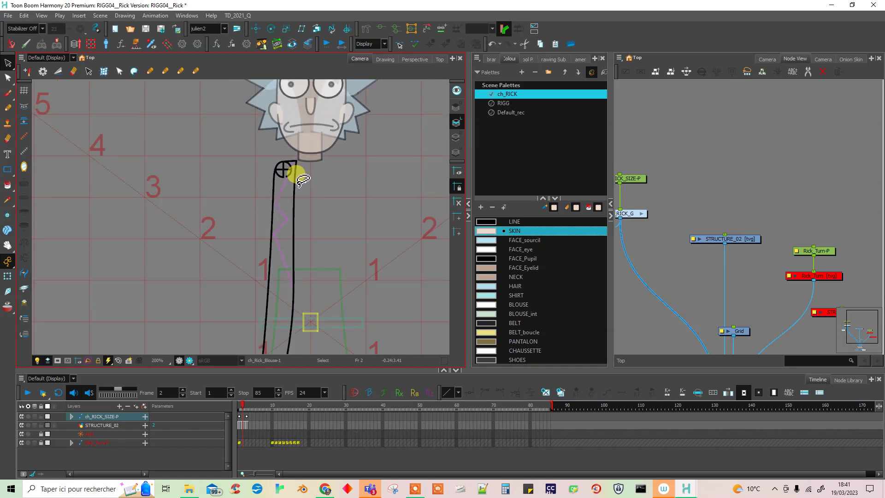
scroll(297, 165, "up", 6)
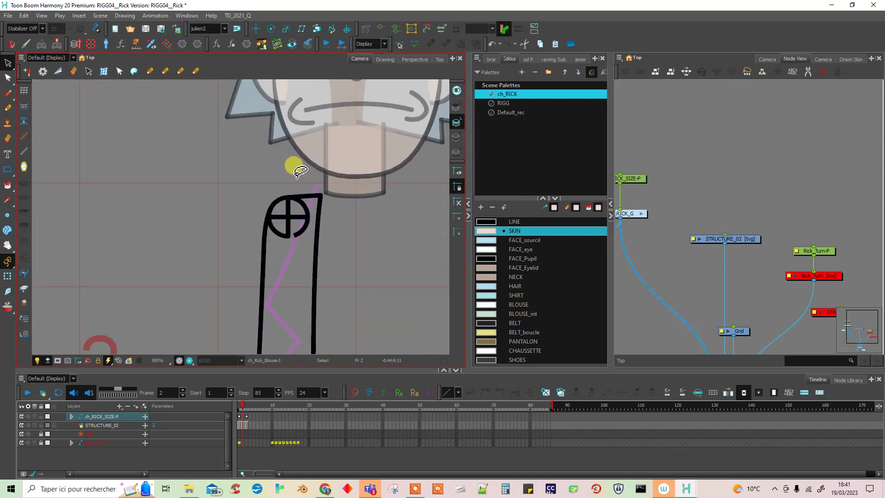
left_click(687, 200)
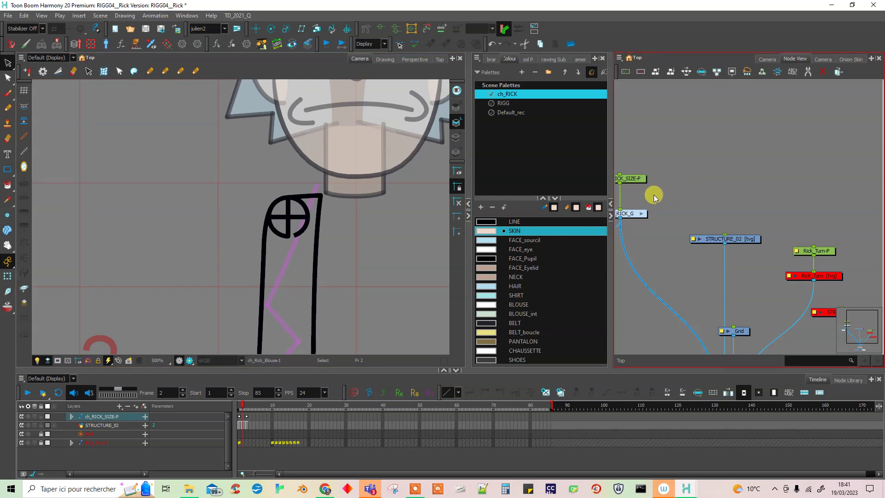
left_click(643, 216)
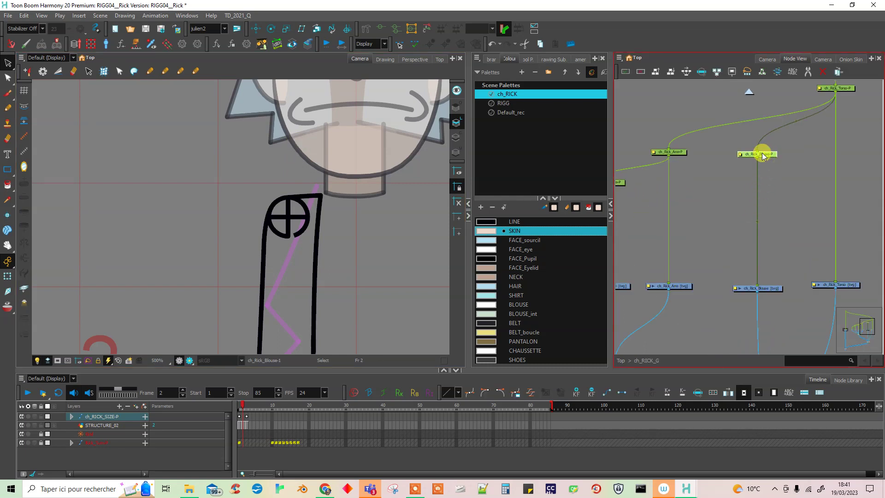
left_click(9, 276)
scroll(314, 283, "down", 5)
key("space")
left_click_drag(370, 306, 346, 159)
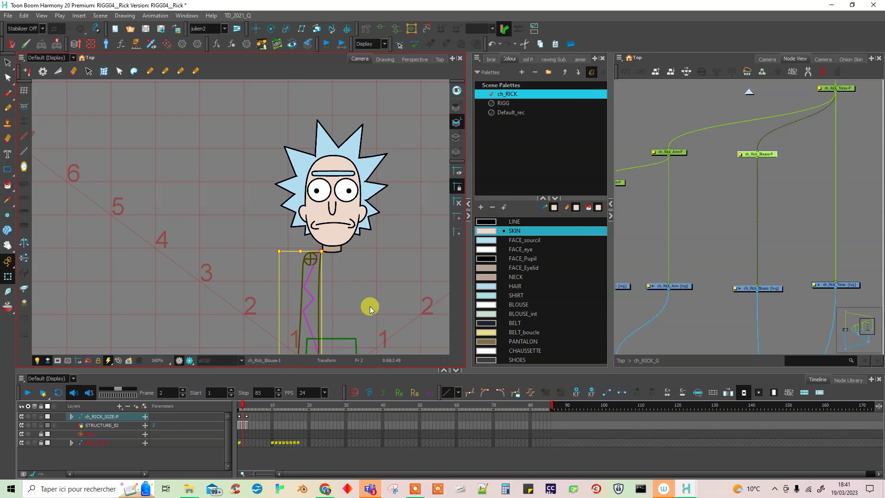
left_click_drag(349, 294, 350, 256)
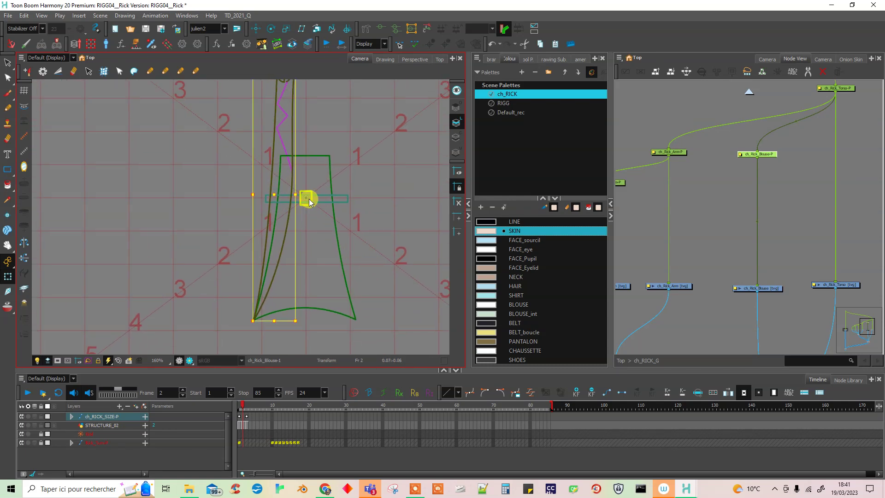
left_click(256, 28)
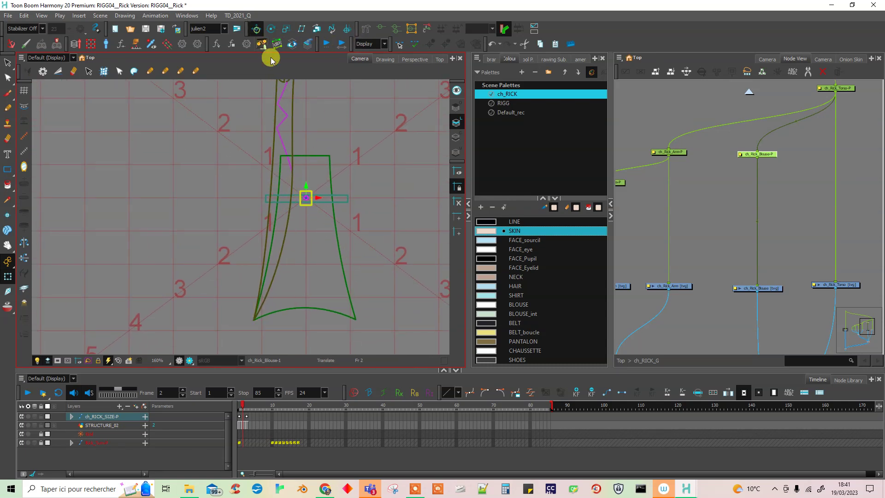
key("space")
left_click_drag(316, 128, 316, 290)
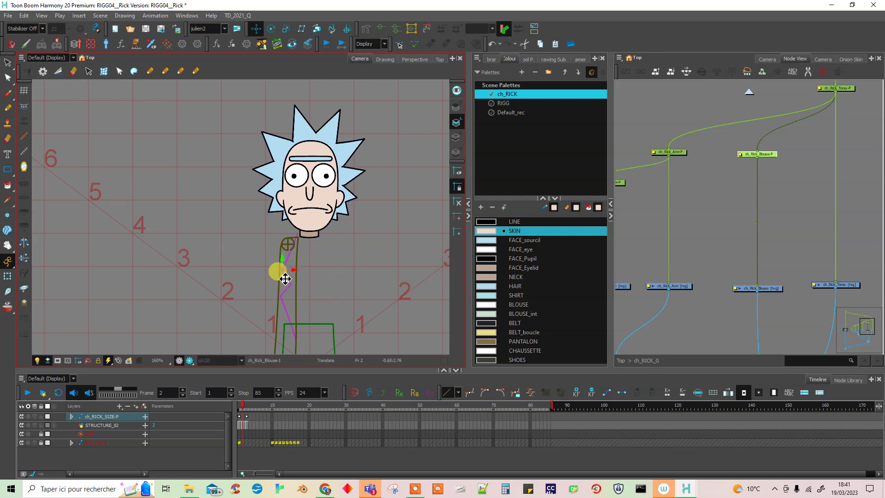
scroll(292, 276, "up", 5)
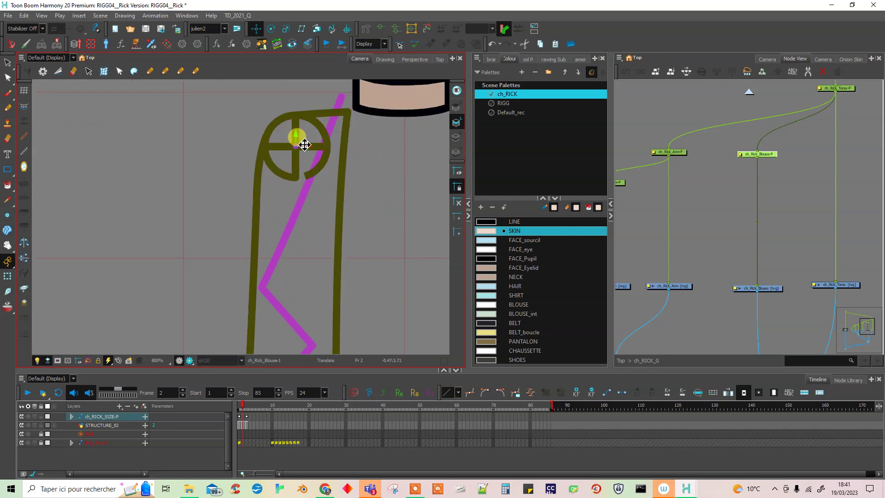
Remove the crossed circle from the ch_Rick_Blouse line art with the Cutter tool.
left_click(760, 287)
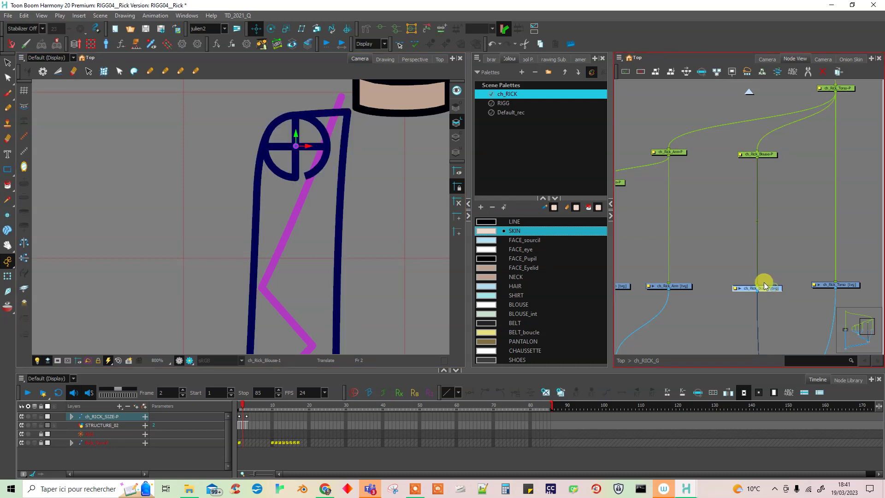
left_click(7, 77)
left_click(61, 71)
left_click_drag(323, 165, 306, 158)
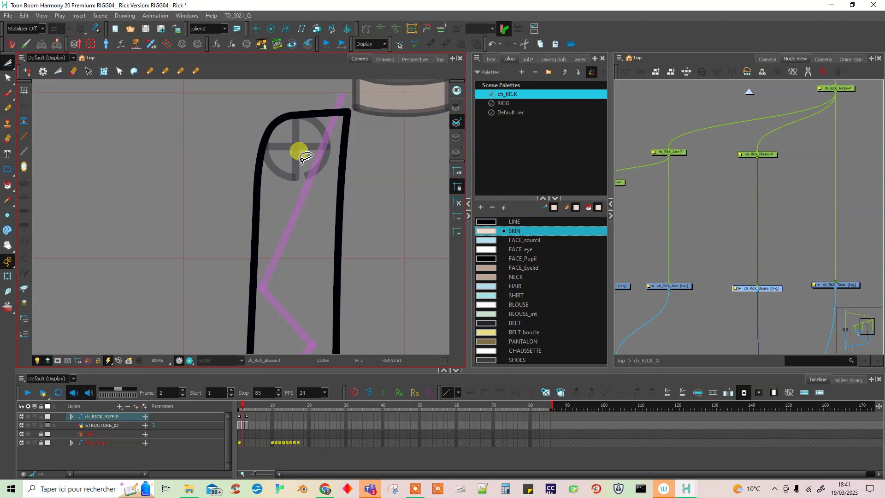
On the Colour Art layer of ch_Rick_Blouse, create the outline from the line art and fill the shape with the BLOUSE colour.
left_click_drag(364, 324, 358, 263)
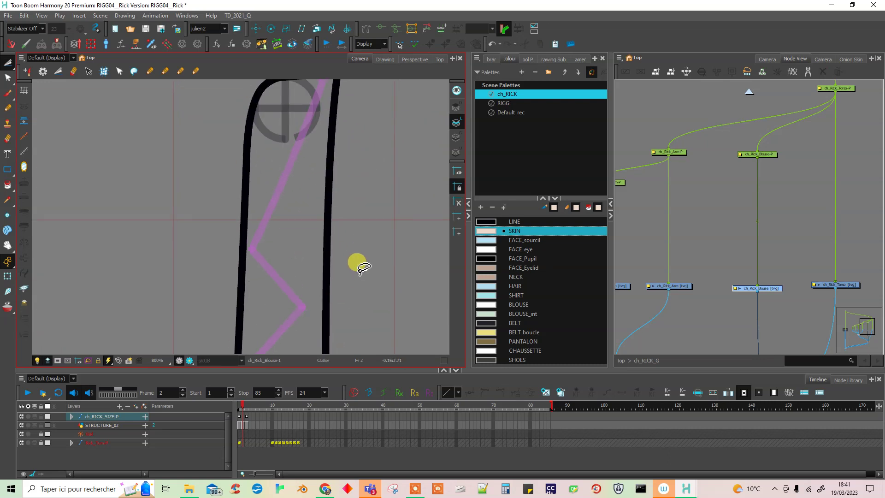
scroll(357, 262, "down", 1)
scroll(363, 267, "down", 3)
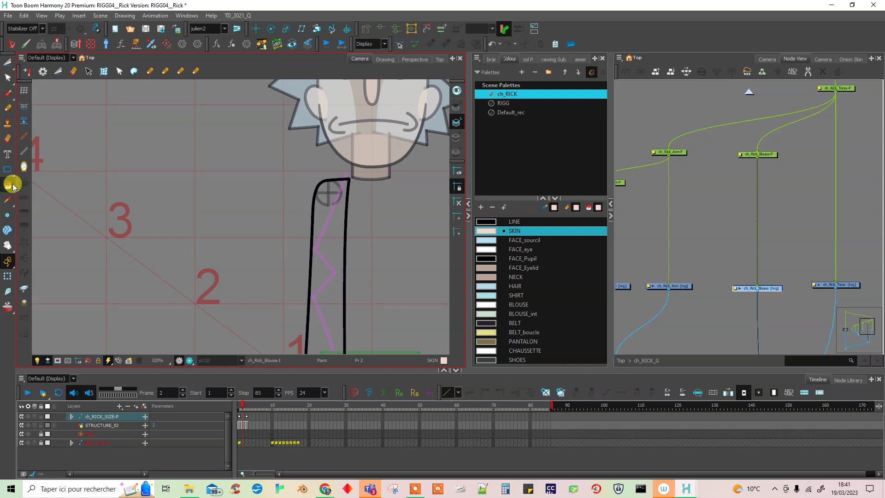
left_click(455, 136)
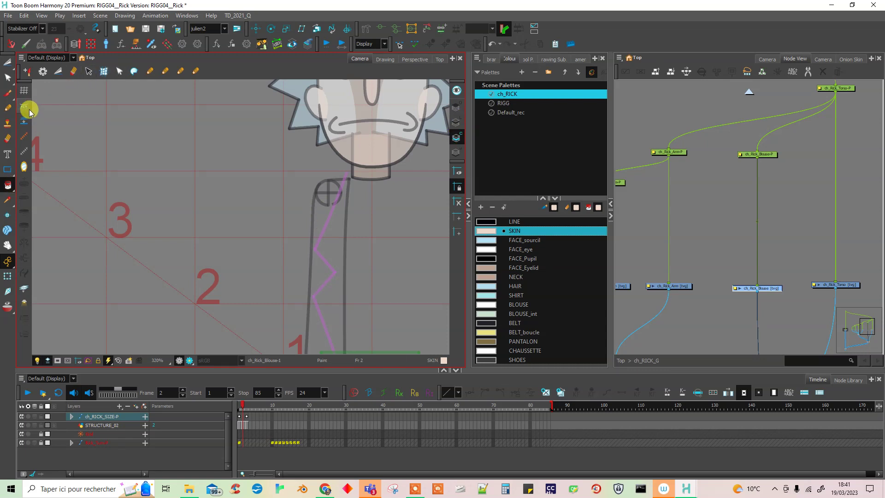
left_click(524, 233)
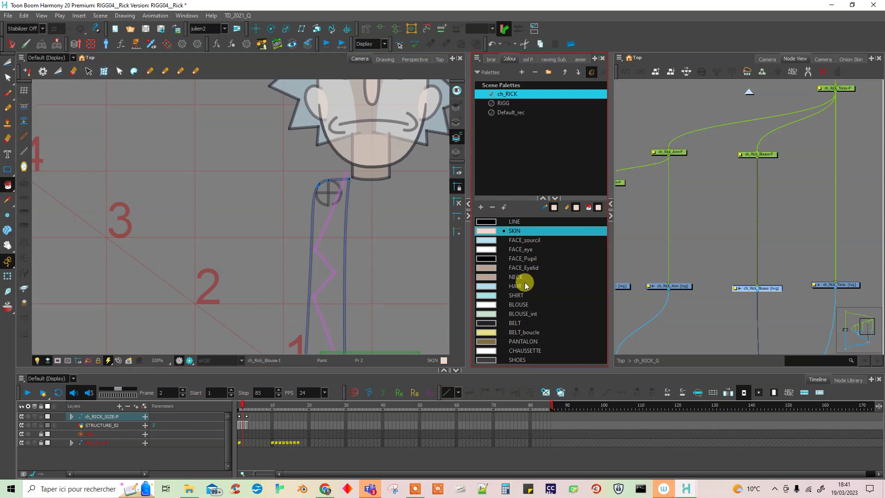
left_click(521, 305)
left_click(315, 279)
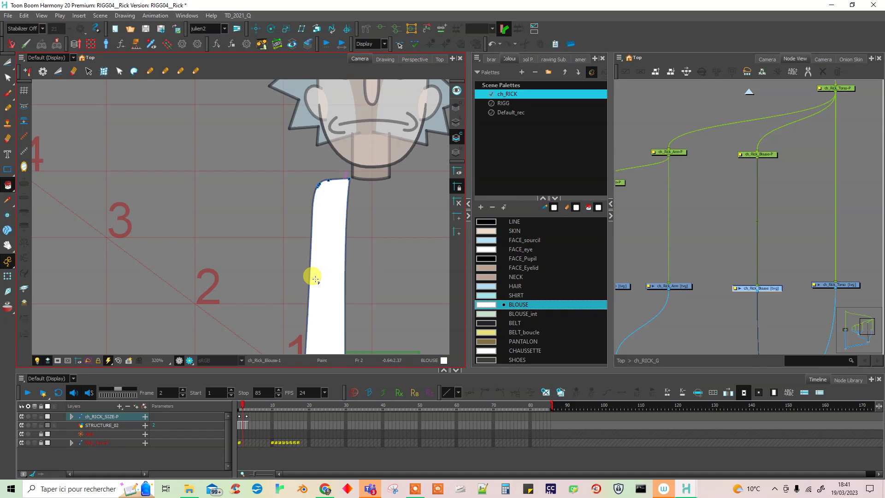
left_click(8, 277)
left_click(700, 246)
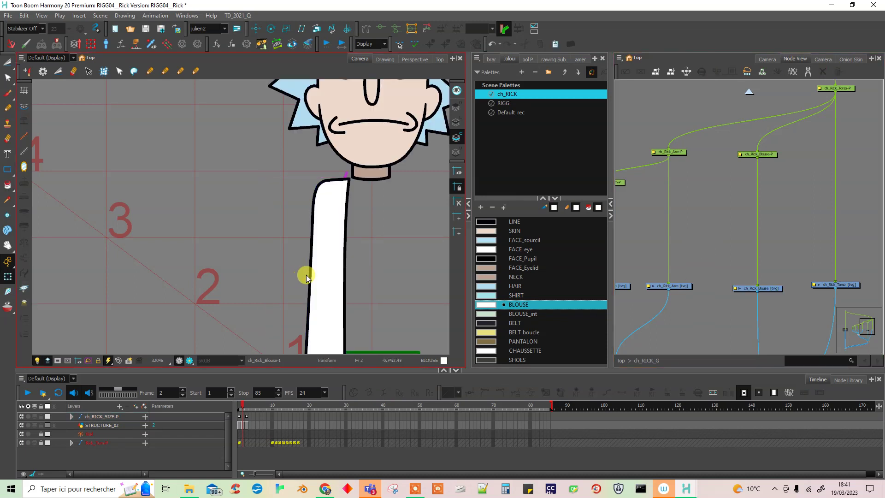
Return to the top level, disable the STRUCTURE_02 drawing and disconnect it from the composite.
scroll(307, 276, "down", 5)
left_click(749, 92)
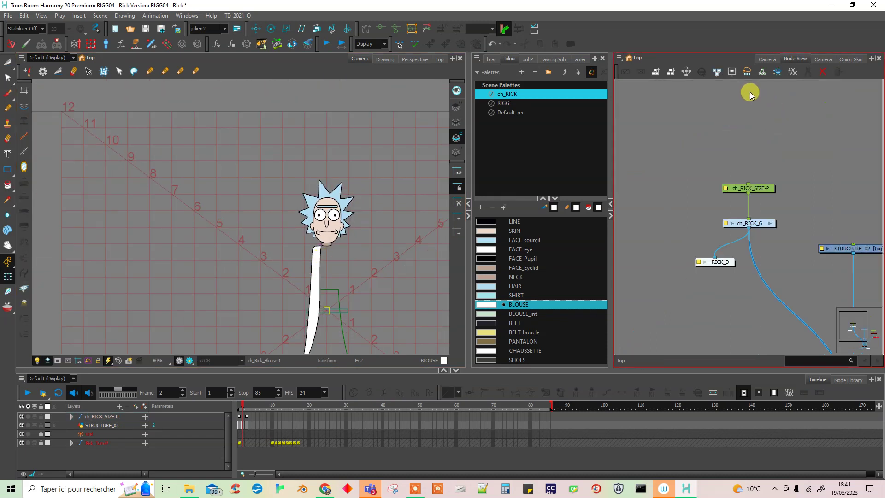
left_click(701, 224)
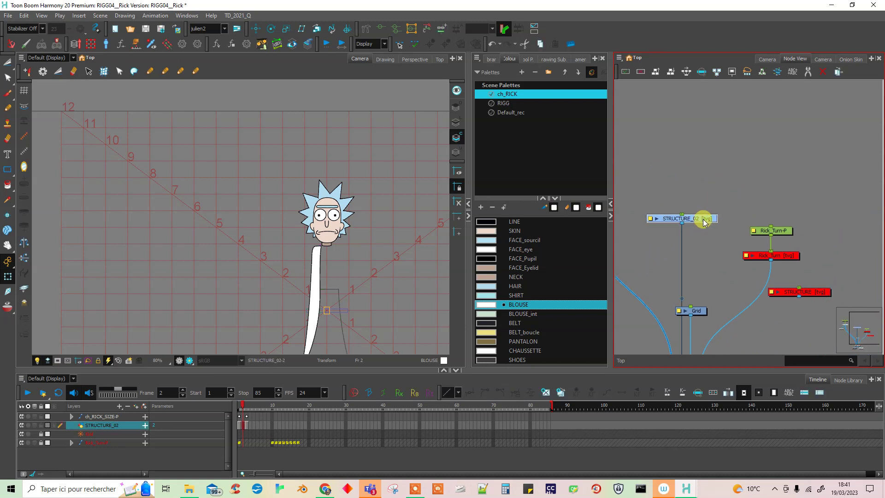
key("d")
key("Delete")
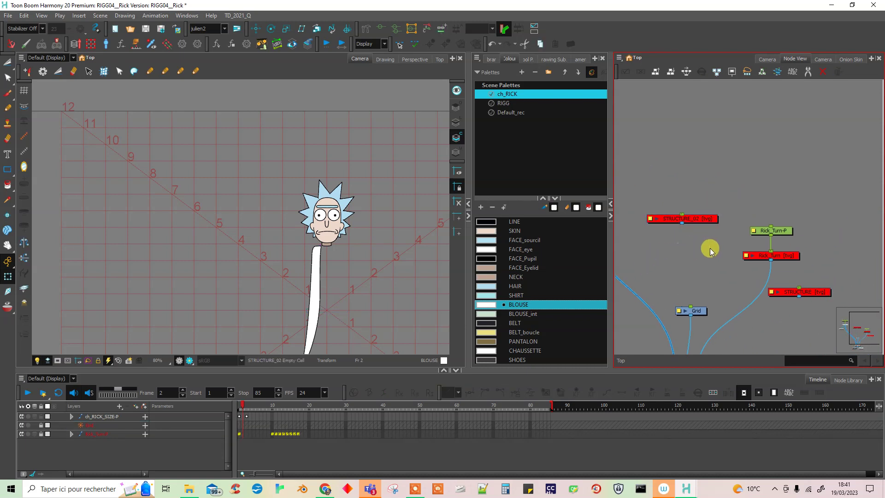
Locate the blouse layer in the timeline and extend the exposures of ch_Rick_Torso and ch_Rick_Blouse to frame 84.
left_click_drag(357, 310, 336, 262)
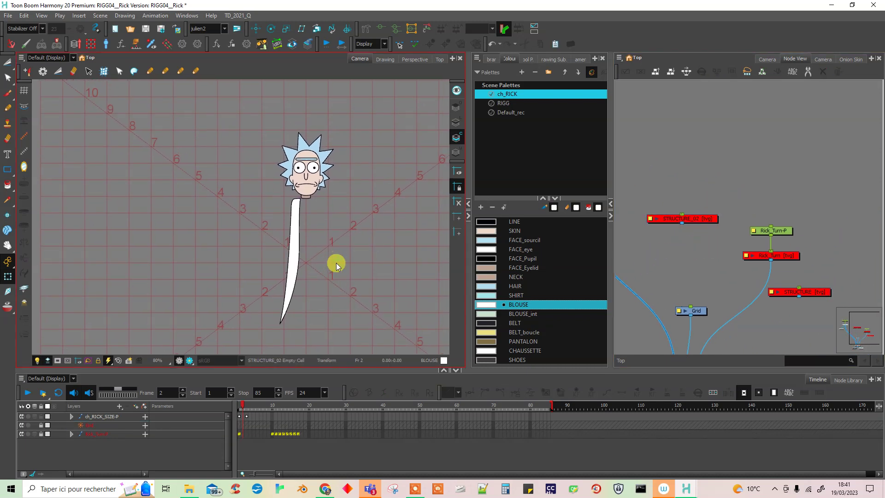
left_click(291, 294)
left_click(252, 452)
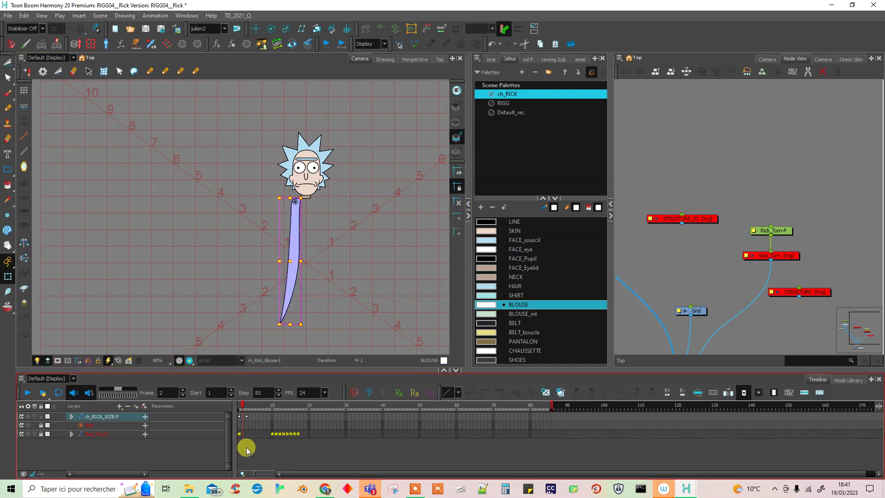
key("o")
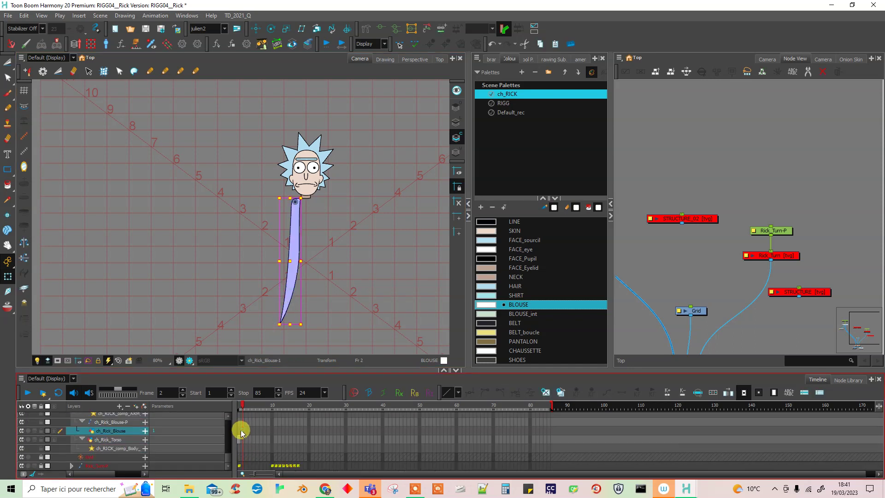
left_click(239, 436)
left_click(439, 440)
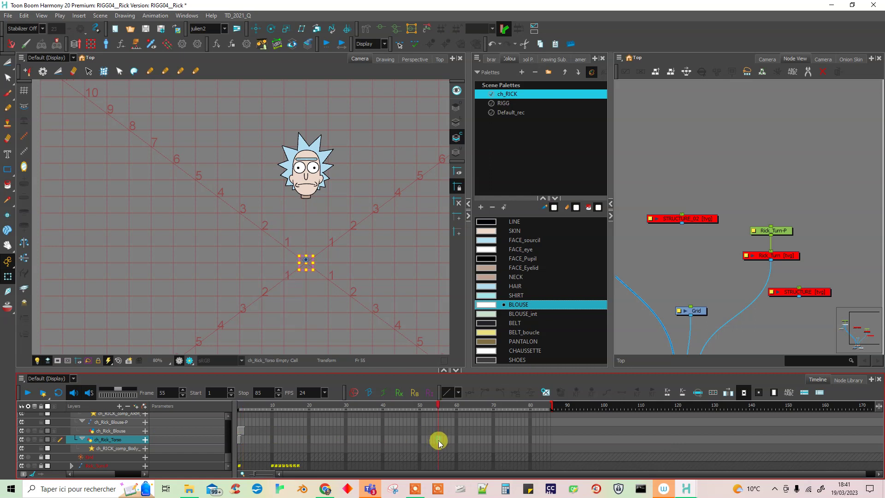
key("F5")
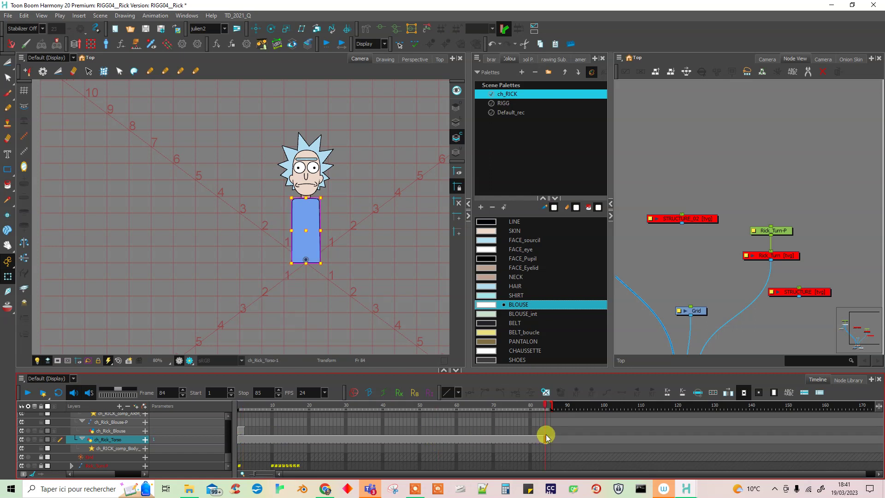
left_click(546, 430)
key("F5")
Collapse ch_RICK_SIZE-P, extend the exposure of all its drawings to frame 84 in Overwrite mode, and select its keyframe at frame 3.
left_click_drag(227, 450, 226, 415)
left_click(72, 415)
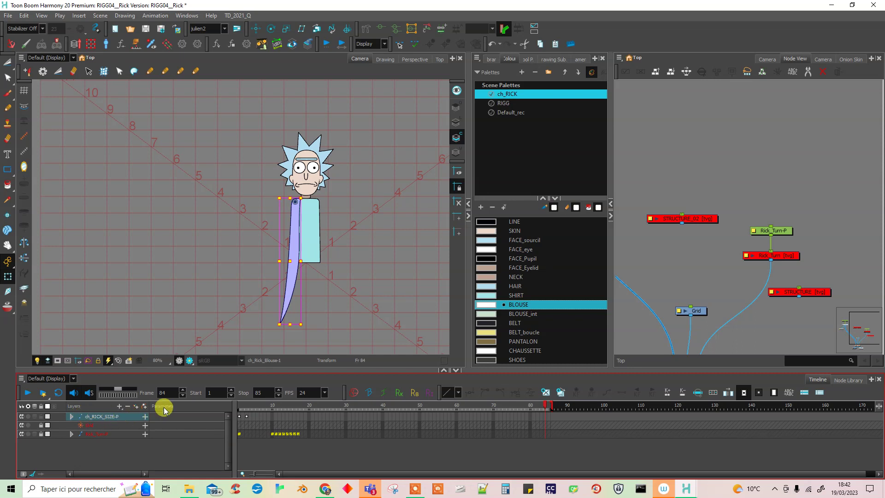
left_click(543, 419)
key("F5")
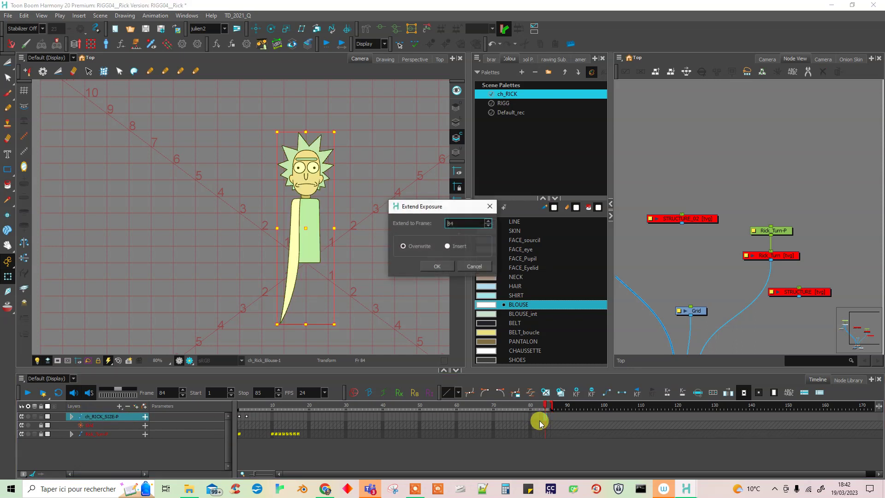
left_click(438, 264)
left_click(246, 418)
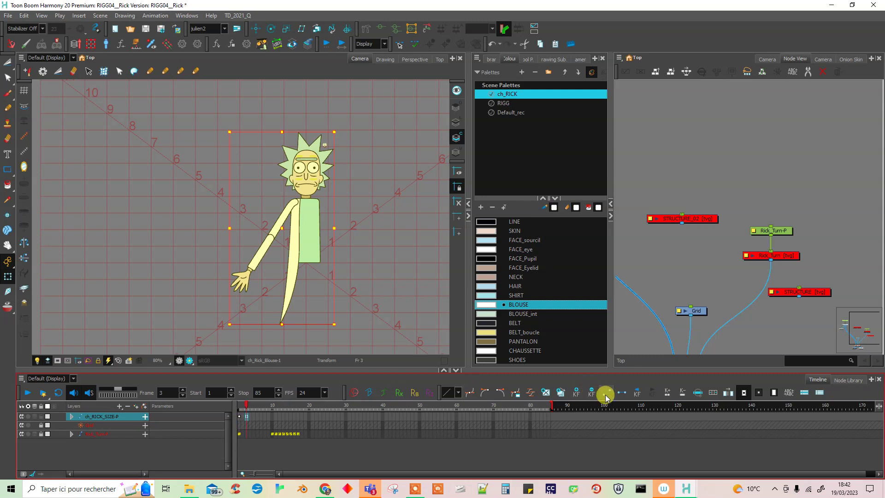
Return to frame 1, expand the ch_RICK_SIZE-P hierarchy in the timeline and clear the selection.
left_click(249, 423)
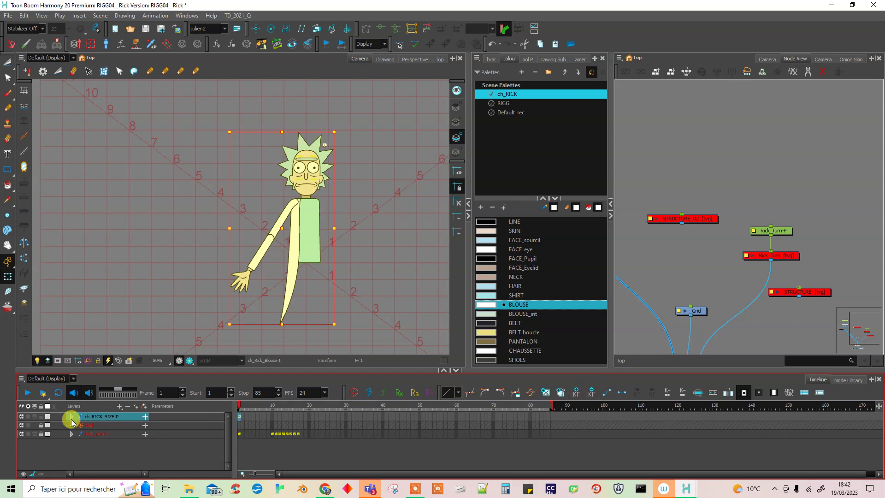
left_click(71, 416)
left_click_drag(320, 368, 311, 329)
left_click(622, 240)
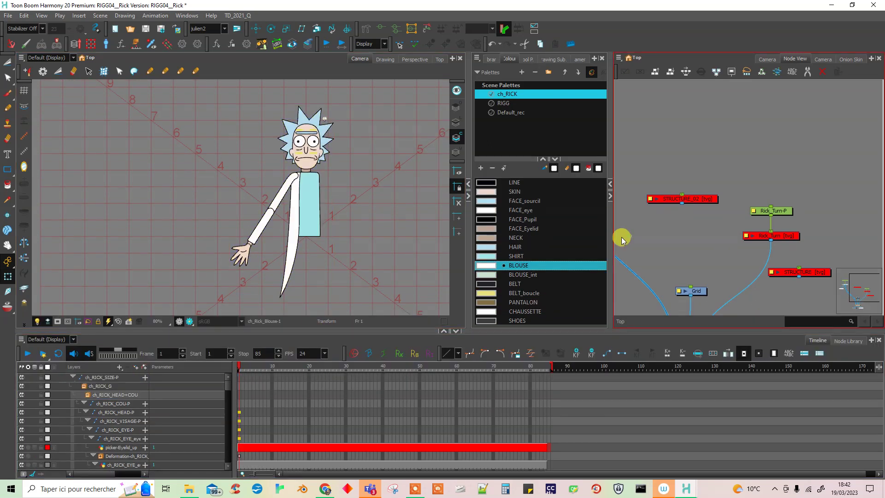
Try rotating the blouse about its shoulder pivot to test its motion independently of the arm, and undo the rotation.
left_click(291, 204)
mouse_move(307, 301)
left_mouse_down()
mouse_move(259, 300)
mouse_move(348, 288)
mouse_move(245, 311)
left_mouse_up()
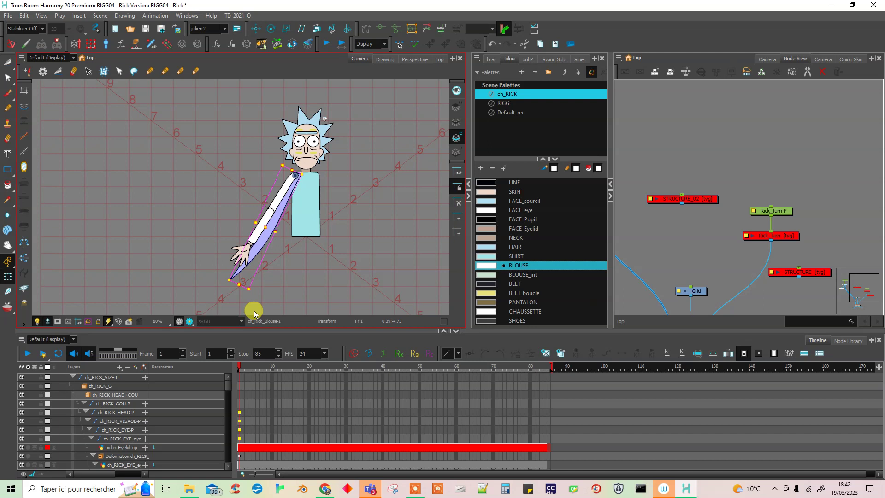
key("ctrl+z")
scroll(294, 174, "up", 3)
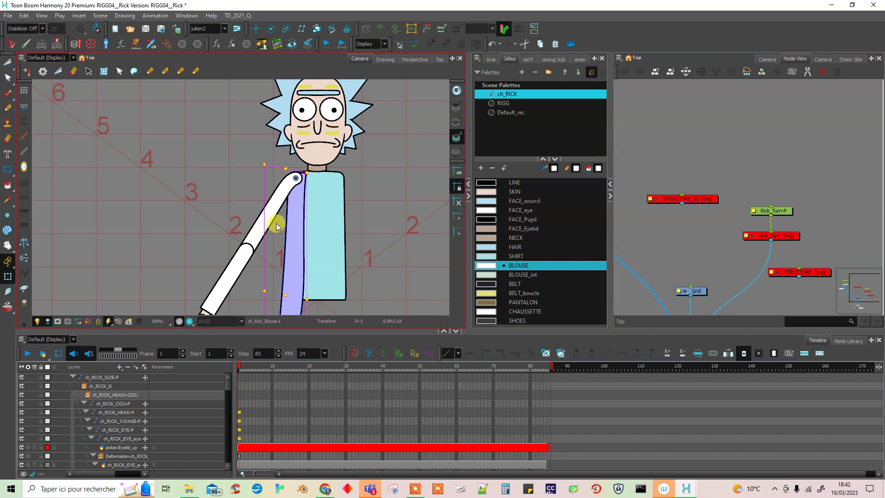
key("ctrl+z")
Inside the ch_RICK_G group, reparent the arm peg from ch_Rick_Torso-P to ch_Rick_Blouse-P.
left_click_drag(681, 243, 721, 304)
left_click(743, 212)
left_click_drag(794, 255, 760, 293)
left_click_drag(757, 251, 778, 258)
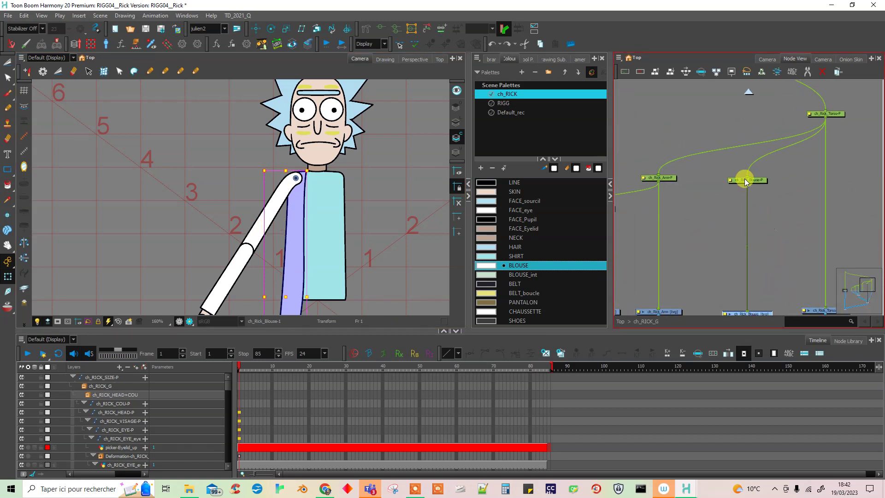
left_click_drag(699, 176, 667, 181)
left_click_drag(750, 172, 811, 121)
left_click(784, 195)
Try rotating the torso to test how the blouse and arm follow it, undo the rotation and deselect.
left_click(338, 244)
left_click_drag(348, 161, 370, 183)
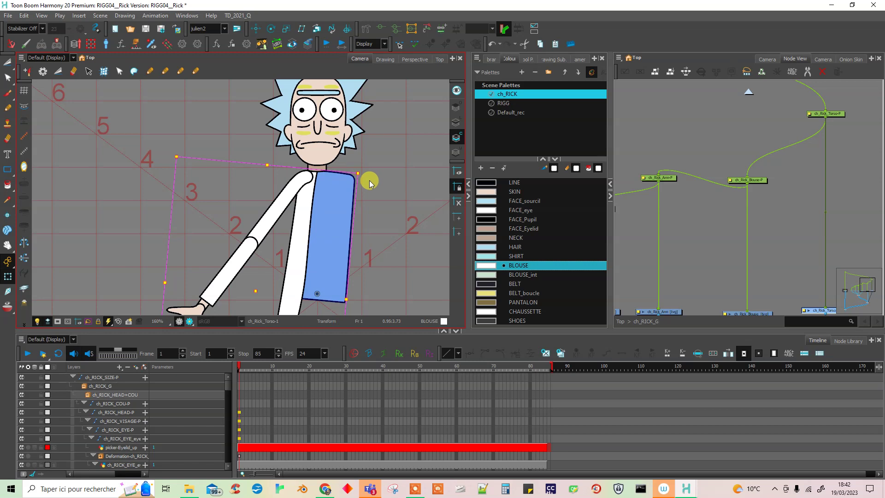
key("ctrl+z")
left_click(389, 176)
Try moving, skewing and rotating the blouse with the arm attached to its peg, undoing each test transformation.
left_click(301, 212)
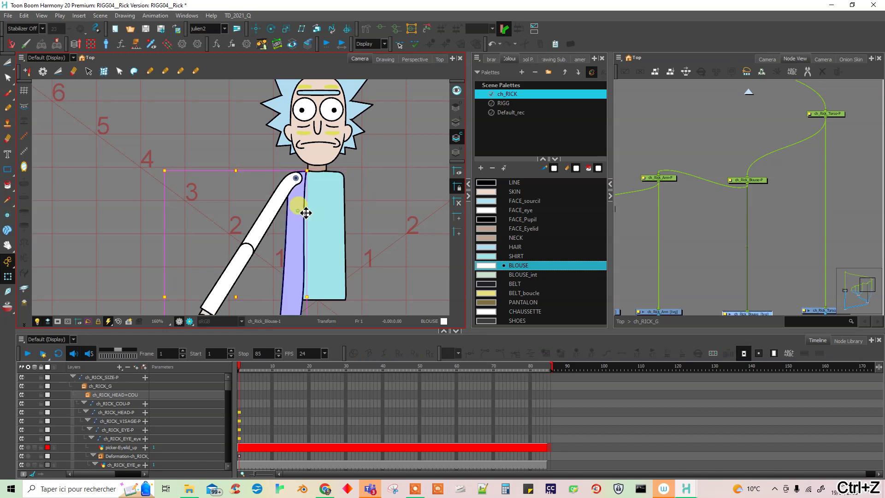
mouse_move(302, 224)
left_mouse_down()
mouse_move(300, 213)
mouse_move(302, 234)
left_mouse_up()
key("ctrl+z")
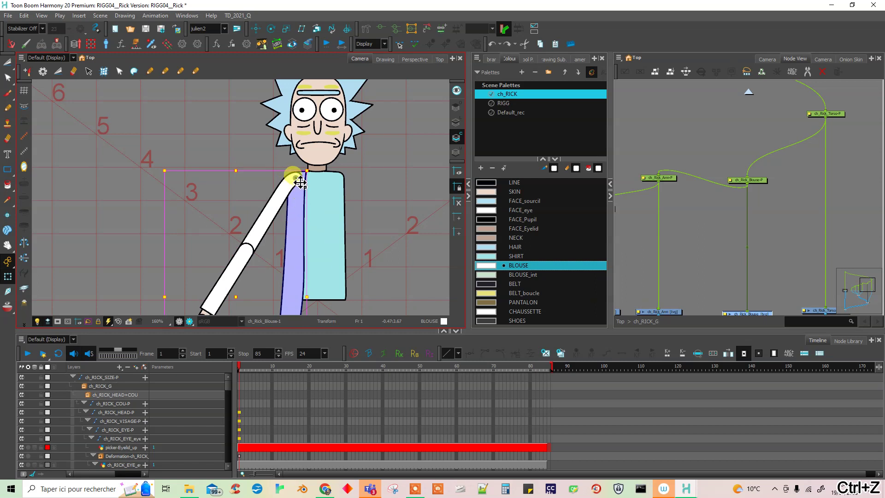
left_click_drag(161, 271, 172, 239)
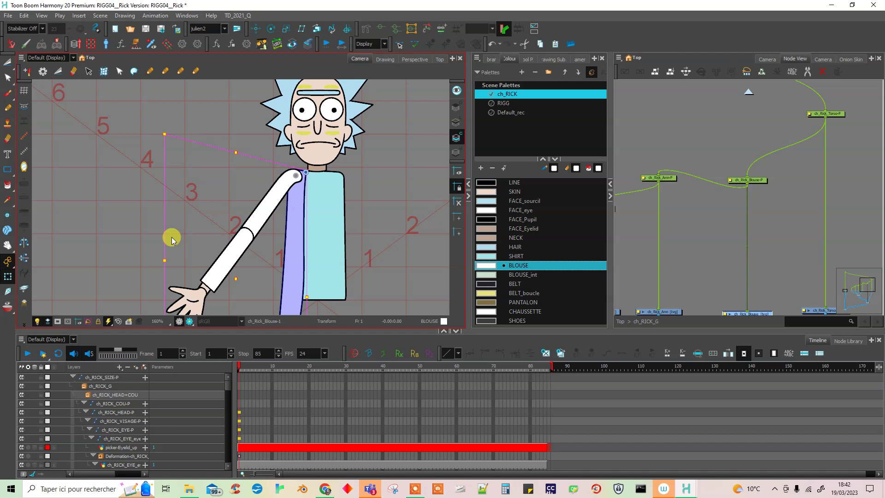
key("ctrl+z")
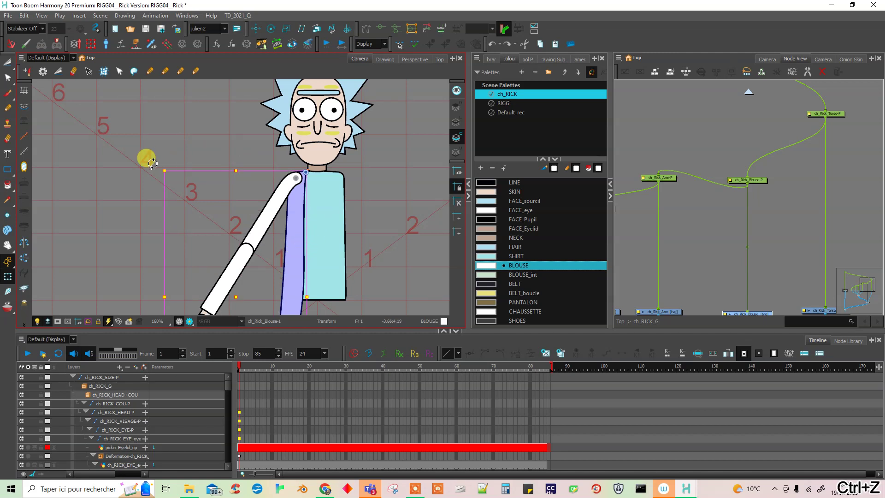
left_click_drag(157, 166, 162, 111)
left_click(651, 231)
left_click(279, 239)
left_click(314, 145)
left_click_drag(314, 146, 302, 139)
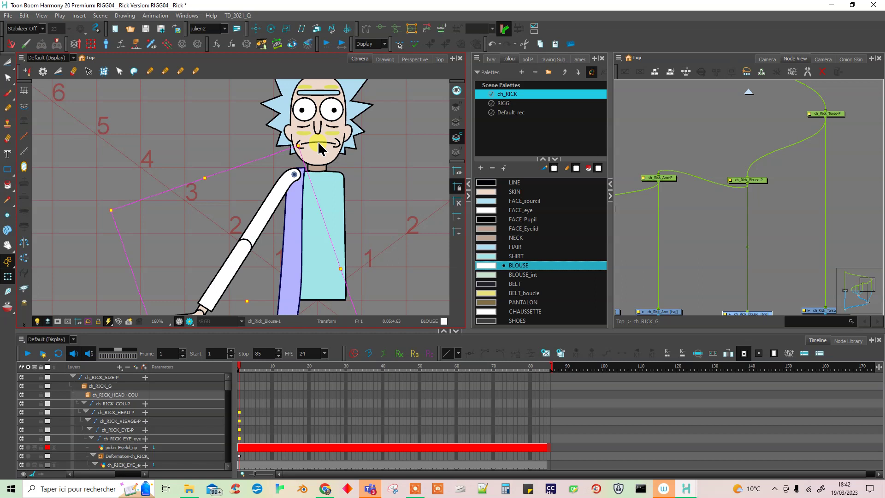
key("ctrl+z")
key("ctrl+z")
Disconnect the arm peg from ch_Rick_Blouse-P and reconnect it directly to ch_Rick_Torso-P.
left_click_drag(787, 162, 667, 189)
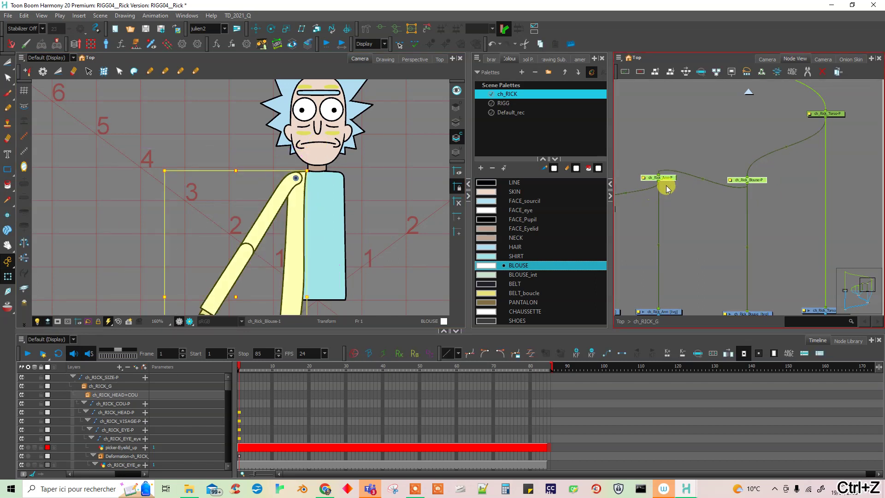
left_click(828, 114)
left_click(777, 210)
left_click_drag(746, 178, 659, 175)
left_click_drag(823, 119, 756, 178)
mouse_move(824, 120)
left_mouse_down()
mouse_move(749, 176)
mouse_move(826, 119)
left_mouse_up()
Try rotating the blouse on its own with the arm parented to the torso, undo each rotation and deselect.
left_click(300, 228)
mouse_move(312, 164)
left_mouse_down()
mouse_move(304, 156)
mouse_move(308, 171)
left_mouse_up()
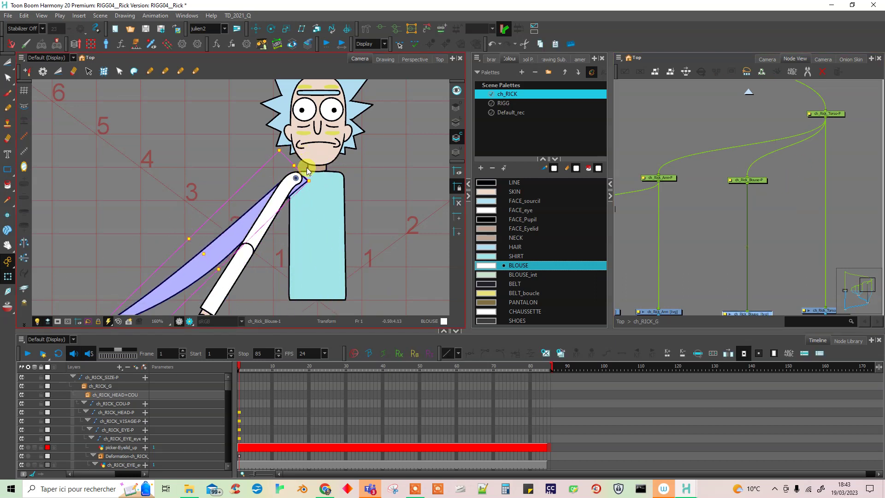
key("ctrl+z")
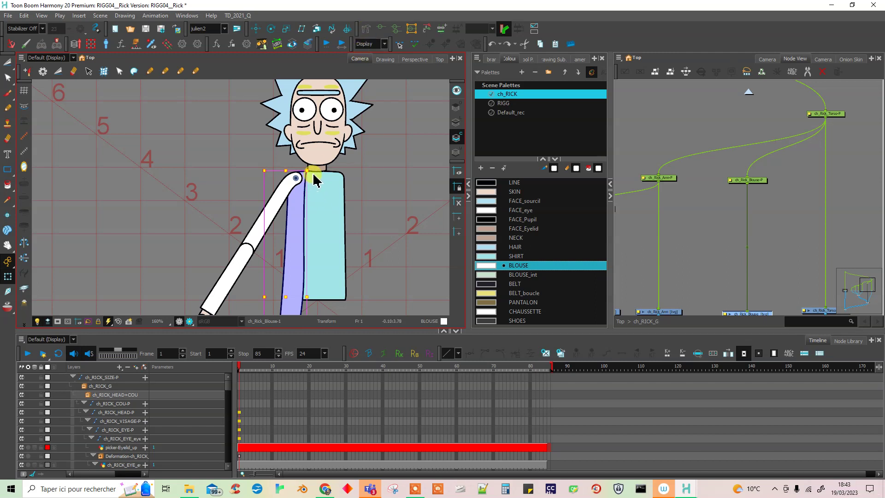
mouse_move(313, 169)
left_mouse_down()
mouse_move(312, 180)
mouse_move(321, 175)
left_mouse_up()
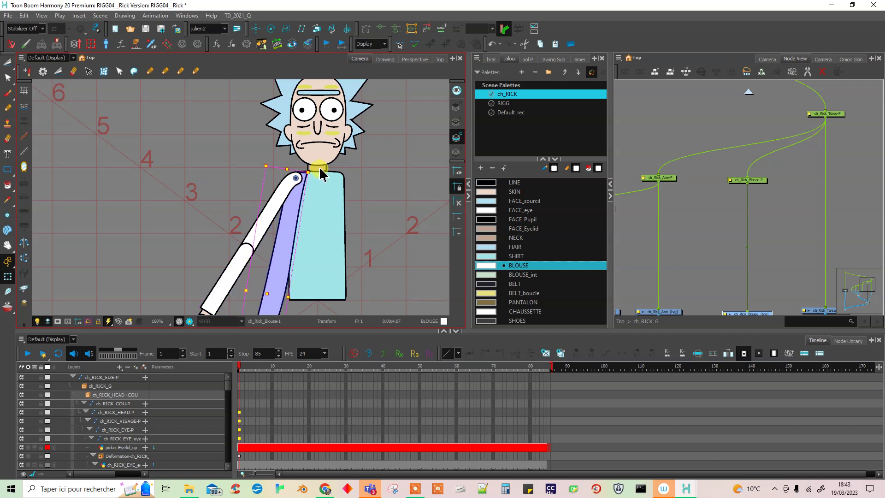
key("ctrl+z")
left_click(681, 254)
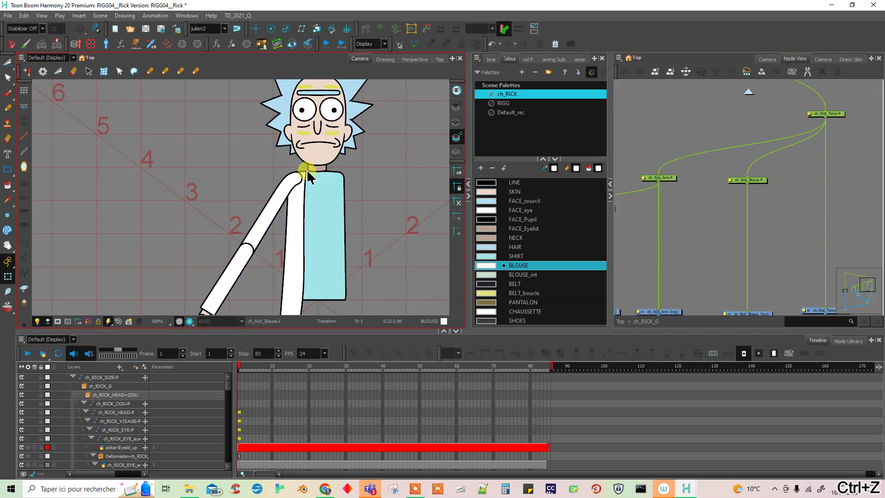
Check the shoulder joint between arm, blouse and torso, and save the scene.
scroll(309, 178, "up", 7)
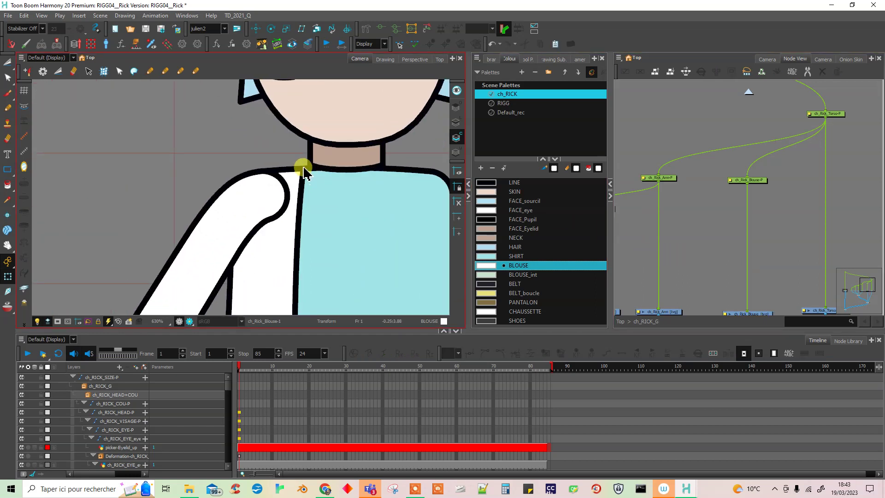
scroll(305, 171, "down", 8)
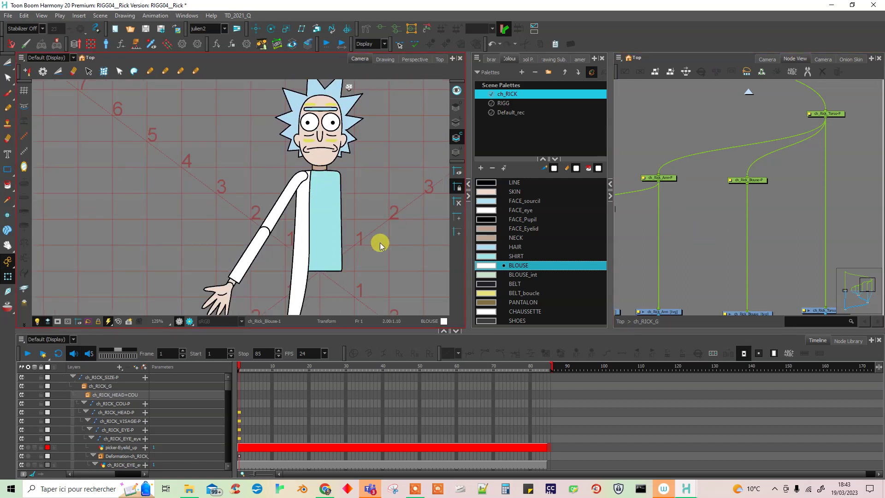
left_click_drag(337, 266, 339, 196)
key("ctrl+s")
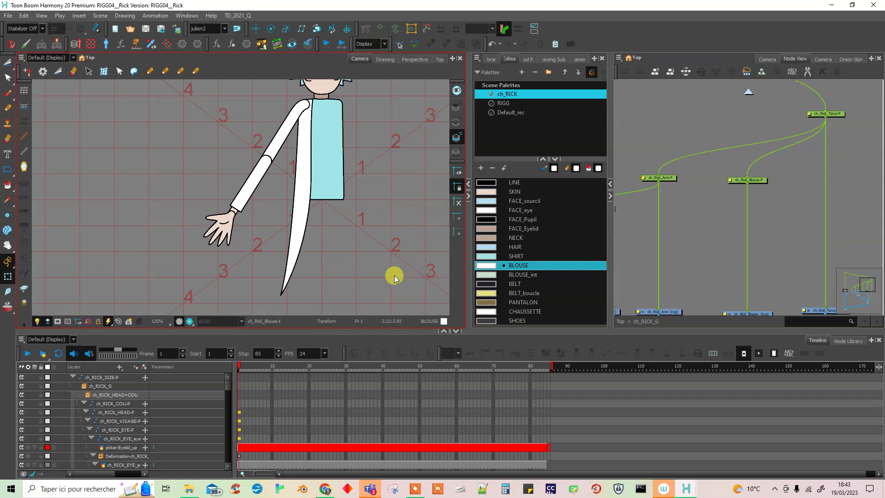
Disable the ch_Rick_Torso drawing to hide the torso and check the arm and blouse joints.
scroll(324, 190, "down", 3)
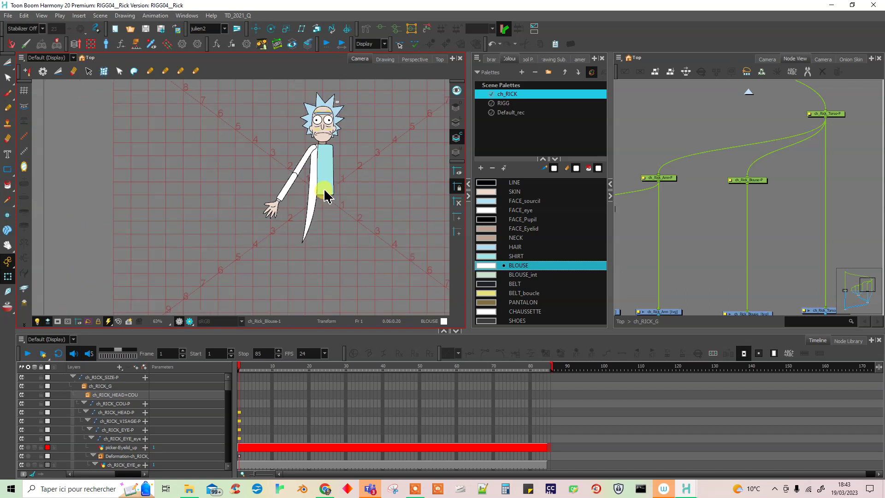
scroll(324, 160, "up", 3)
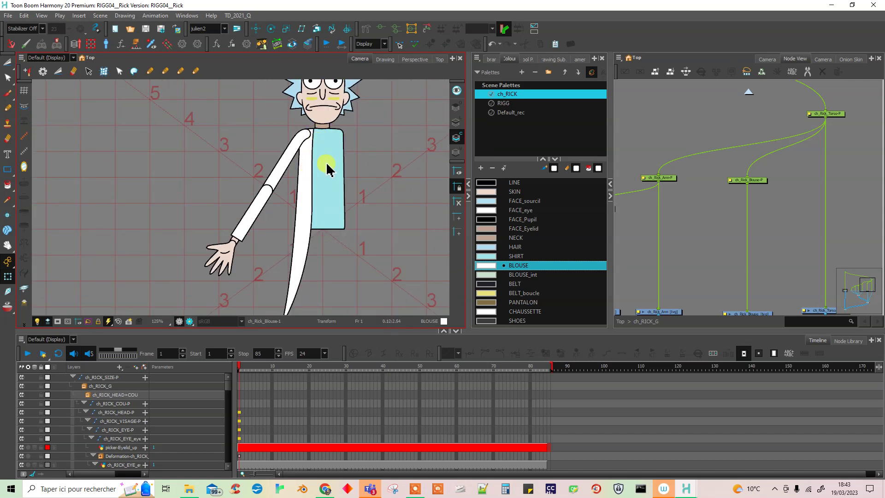
left_click(327, 169)
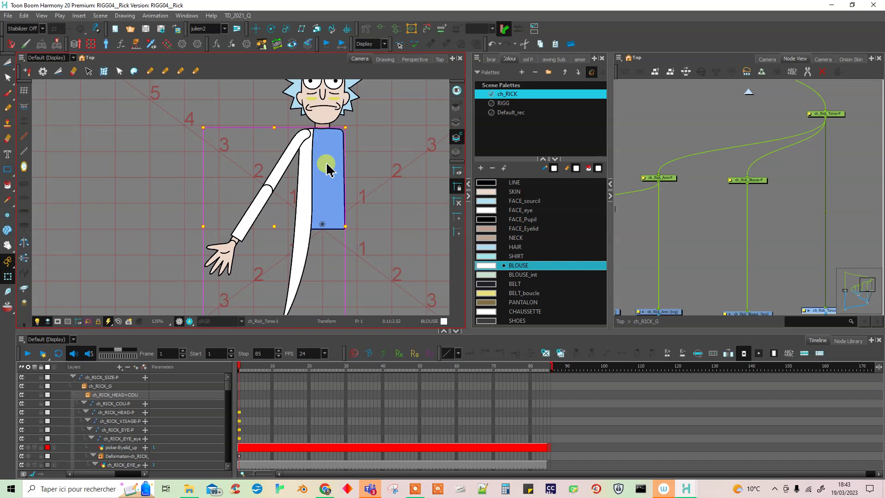
key("Delete")
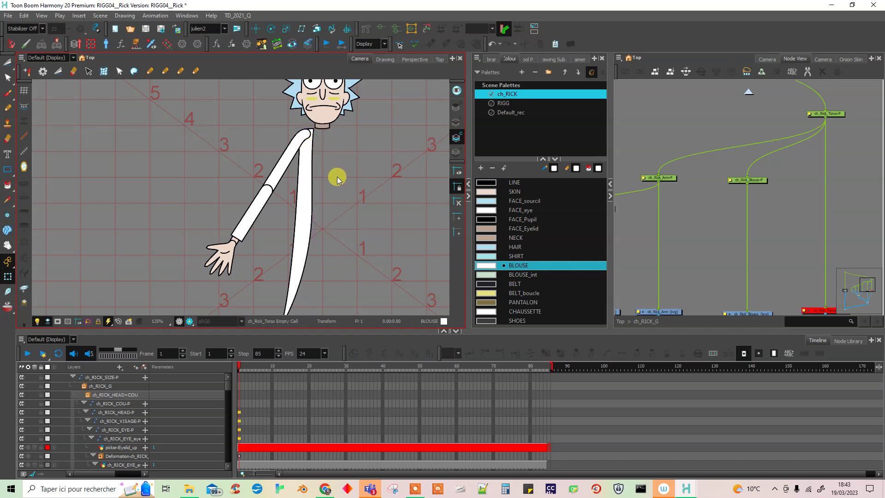
scroll(266, 192, "up", 4)
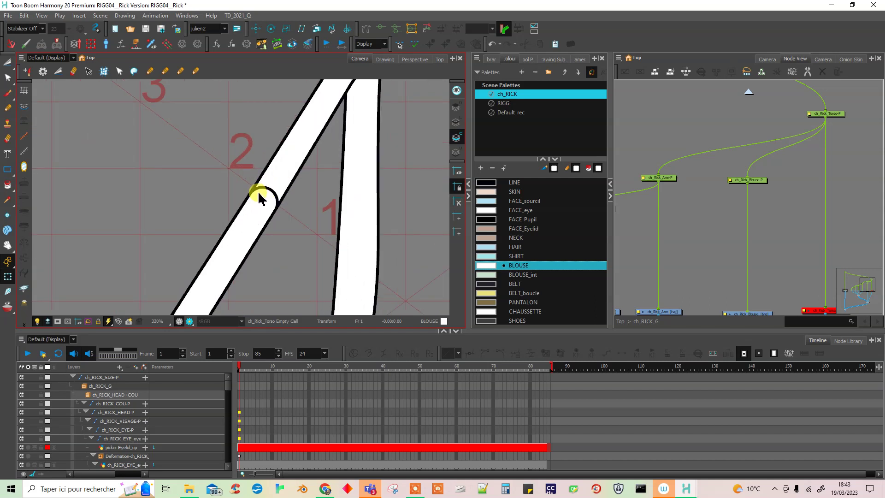
scroll(271, 189, "down", 4)
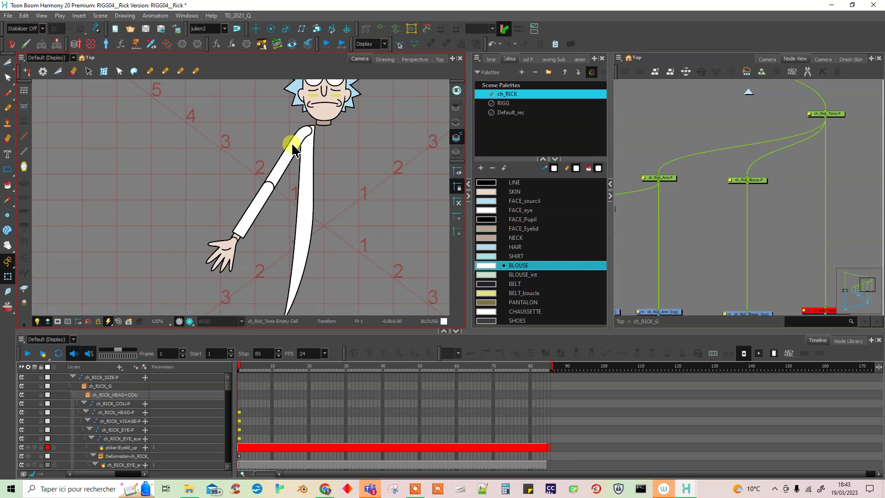